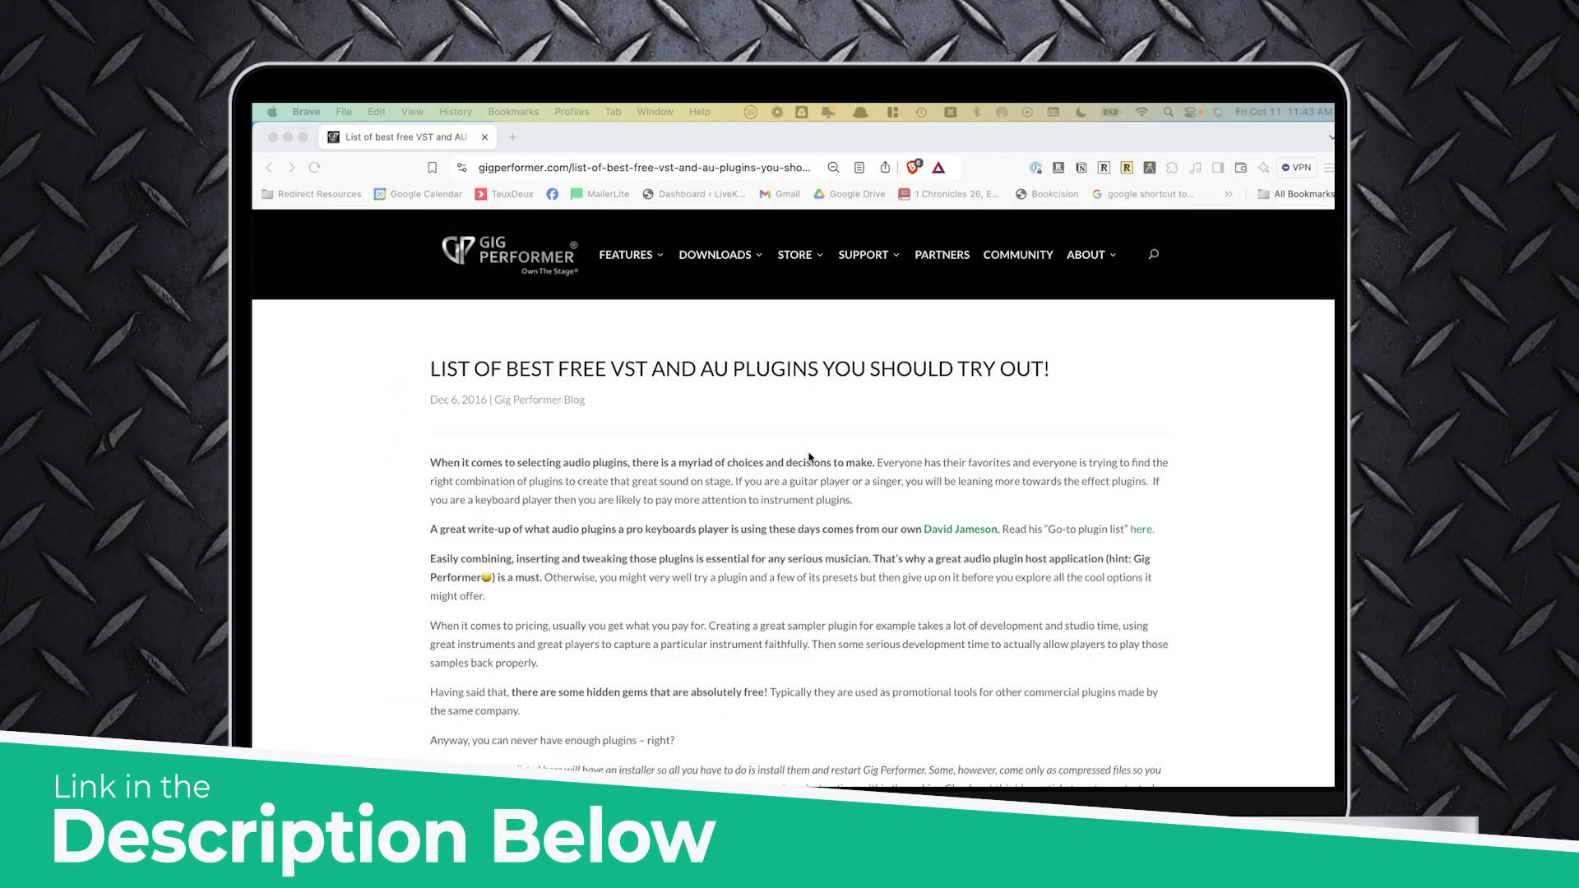
- Scroll through the free plugins blog post and the Partners page to reach the extensions list
scroll(834, 547, down, 2)
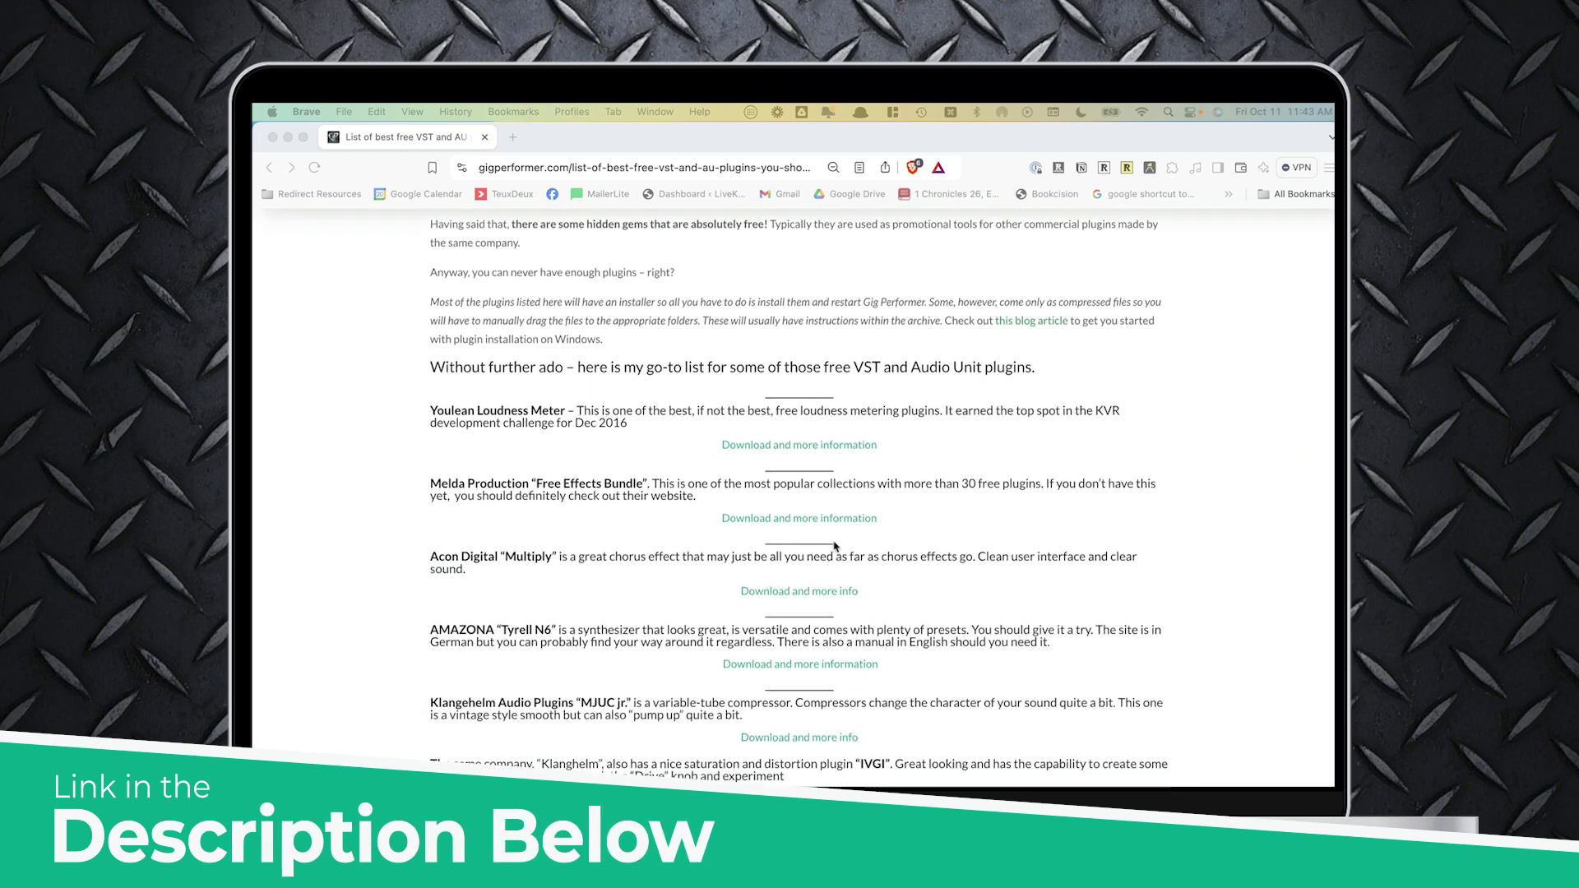
scroll(834, 547, down, 10)
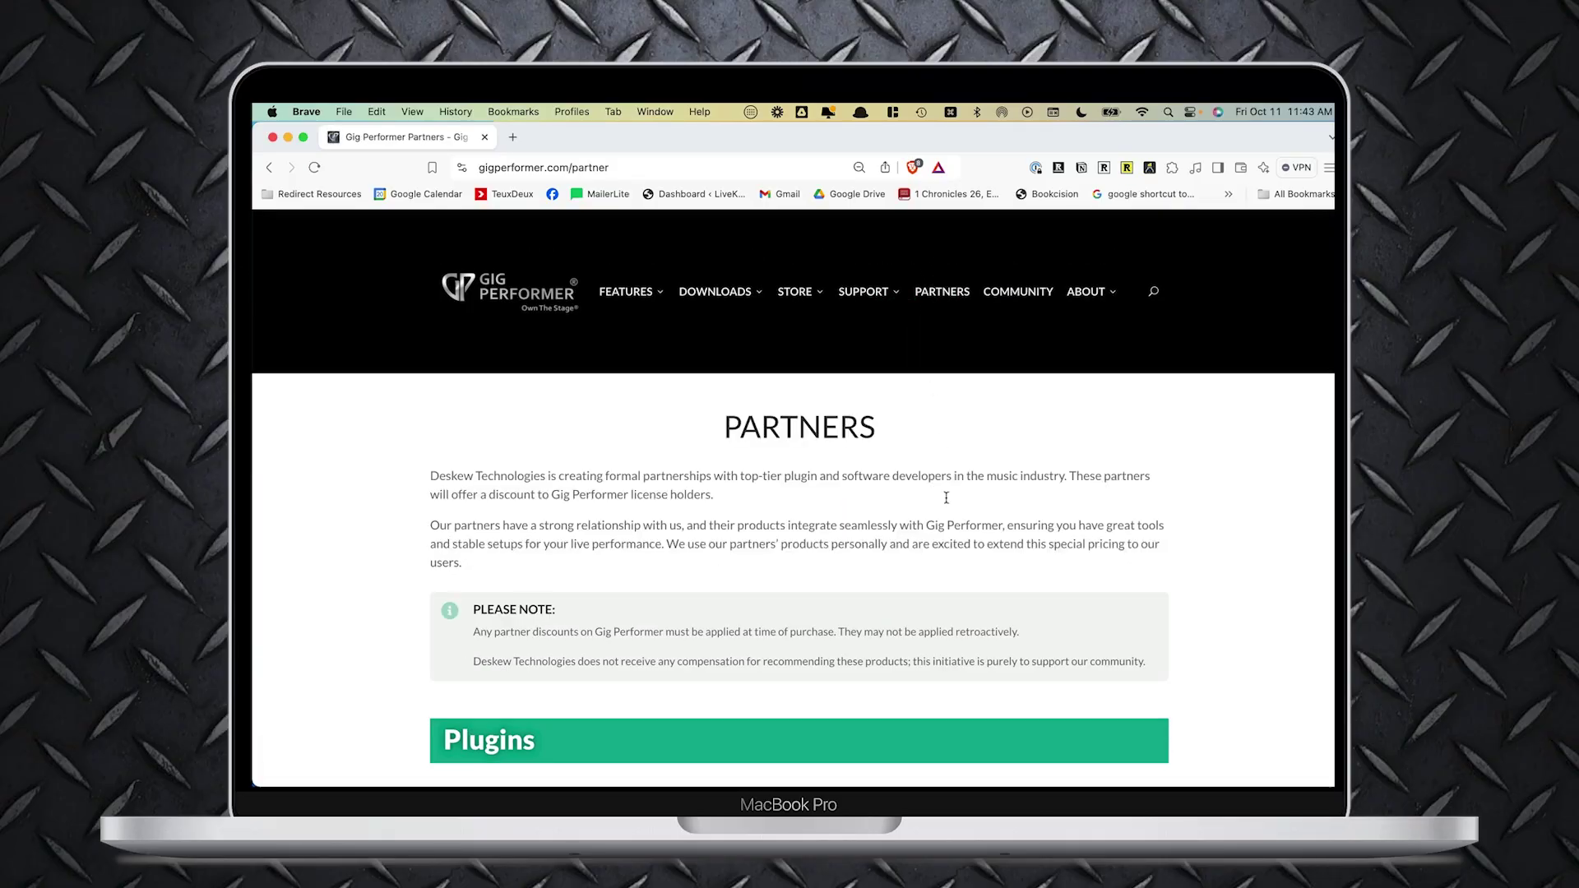
scroll(956, 606, down, 2)
scroll(956, 606, down, 8)
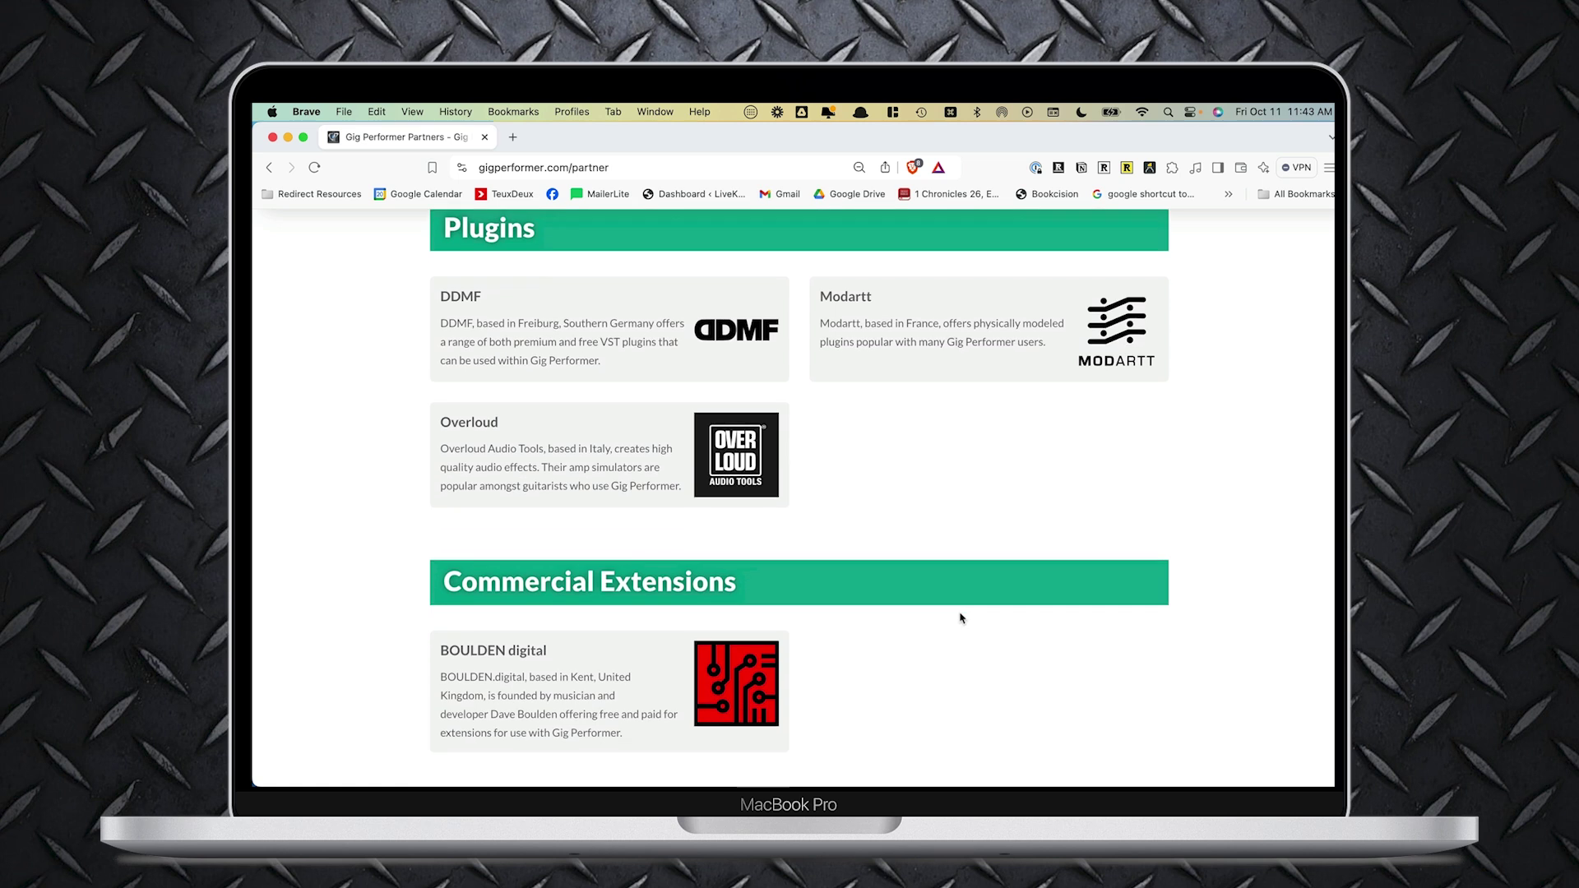
scroll(961, 617, down, 6)
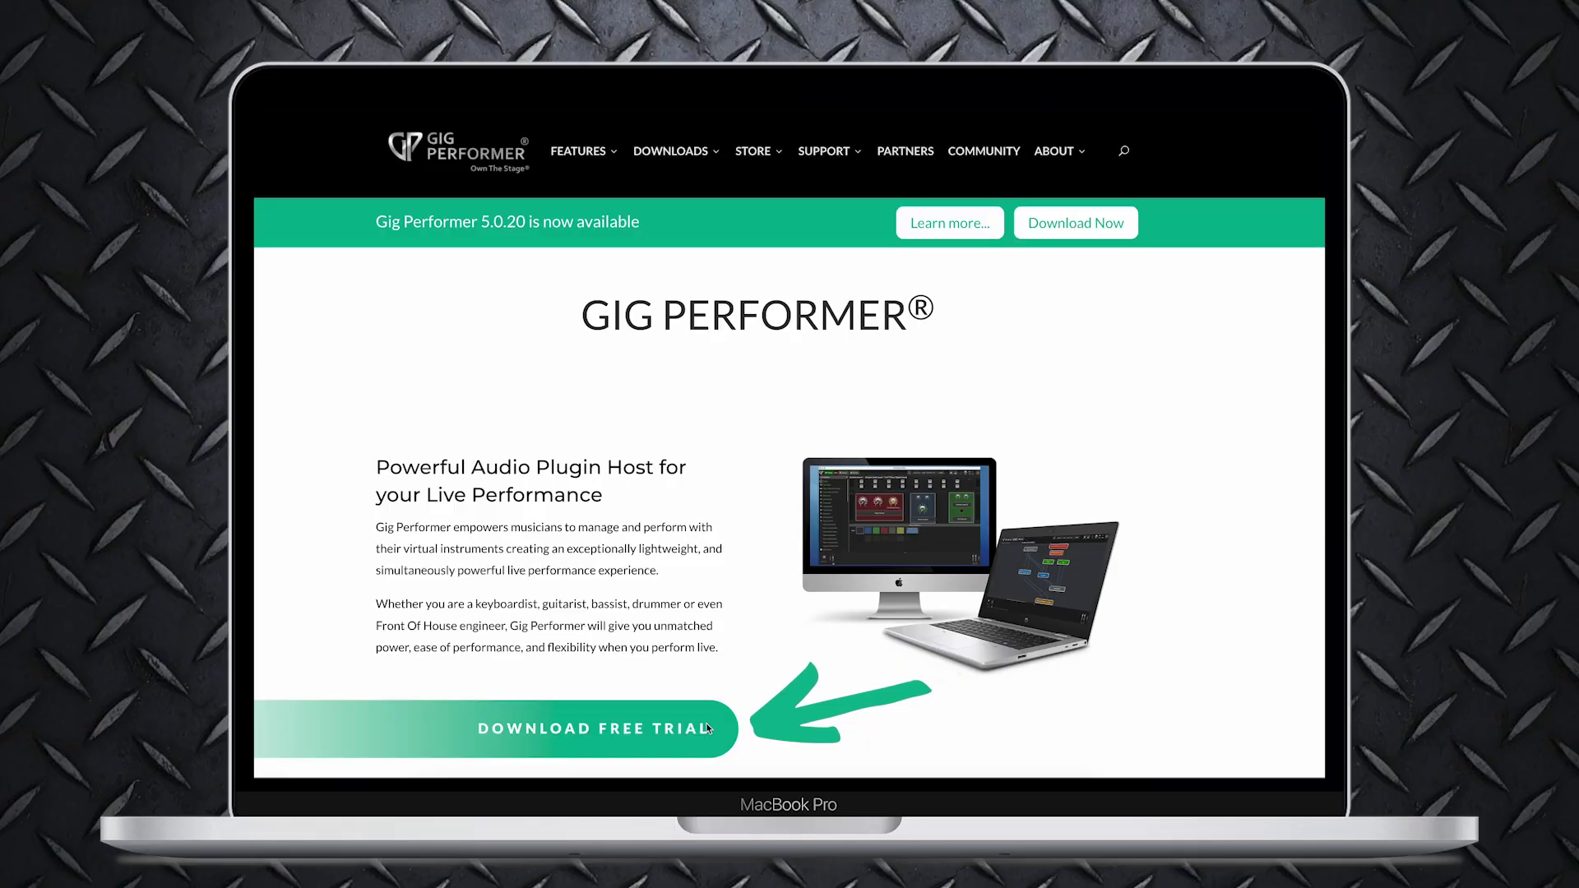
- Start downloading the Gig Performer 5 free trial from the homepage
click(707, 728)
click(778, 535)
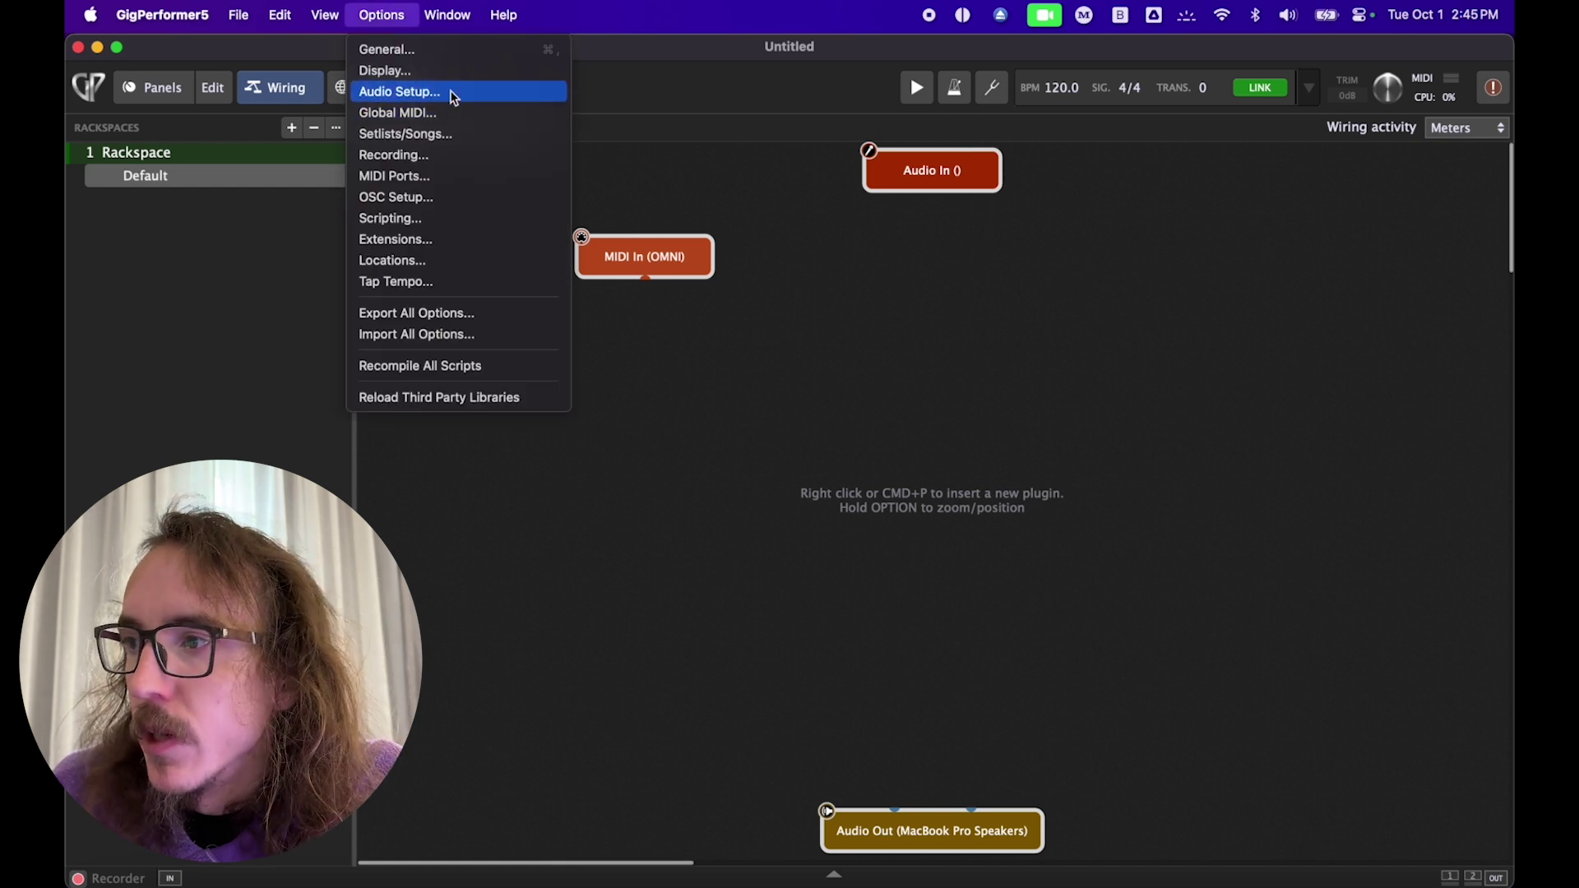
- Open Audio Setup and list the available audio input devices
click(450, 91)
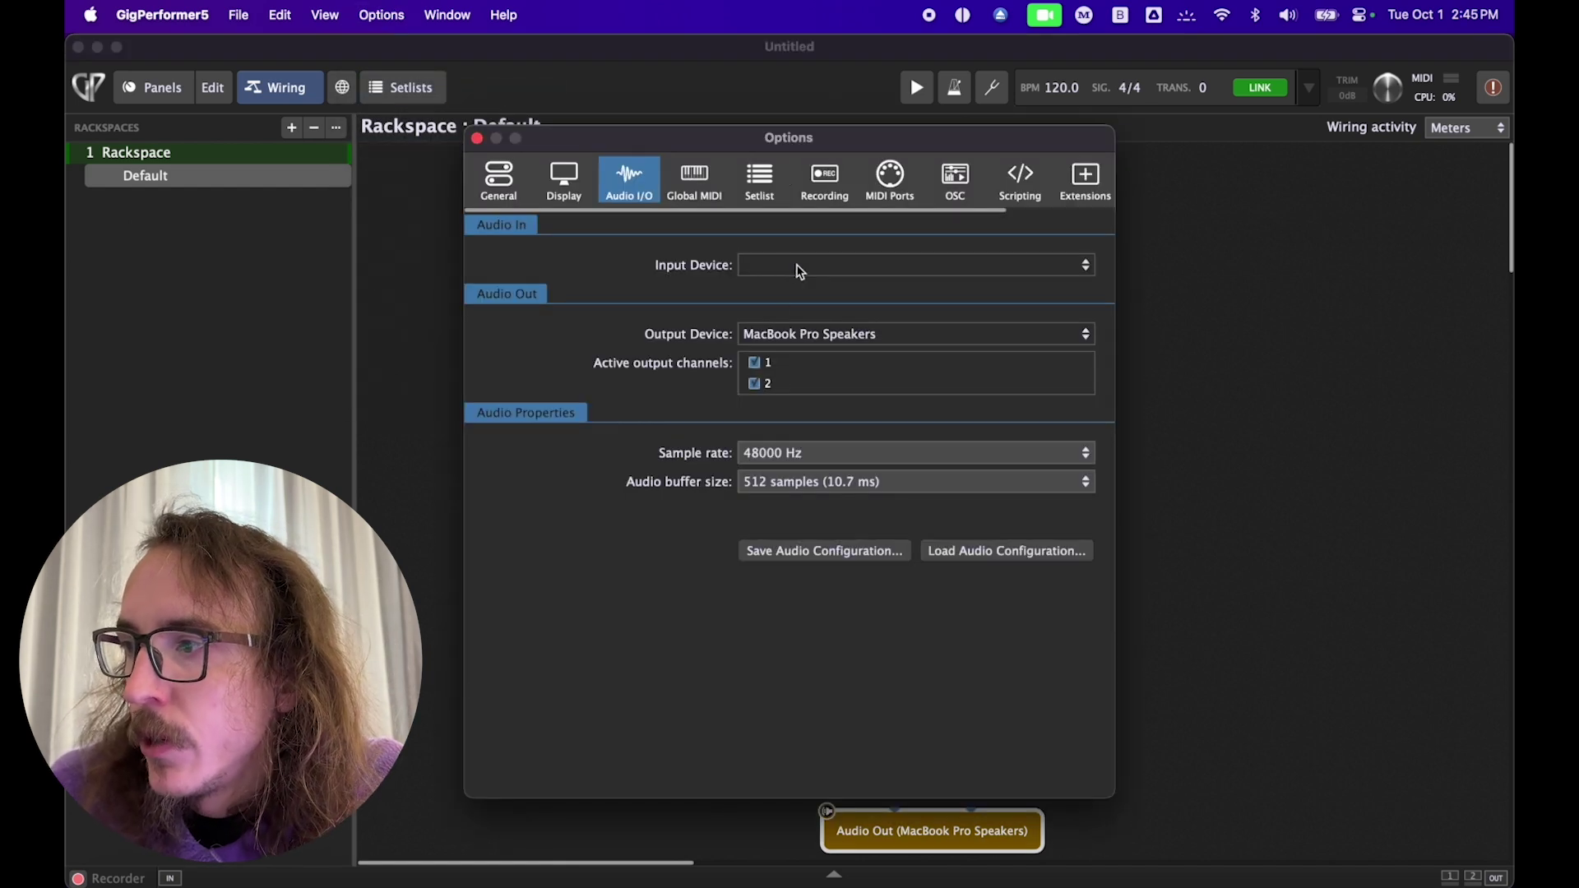
click(799, 267)
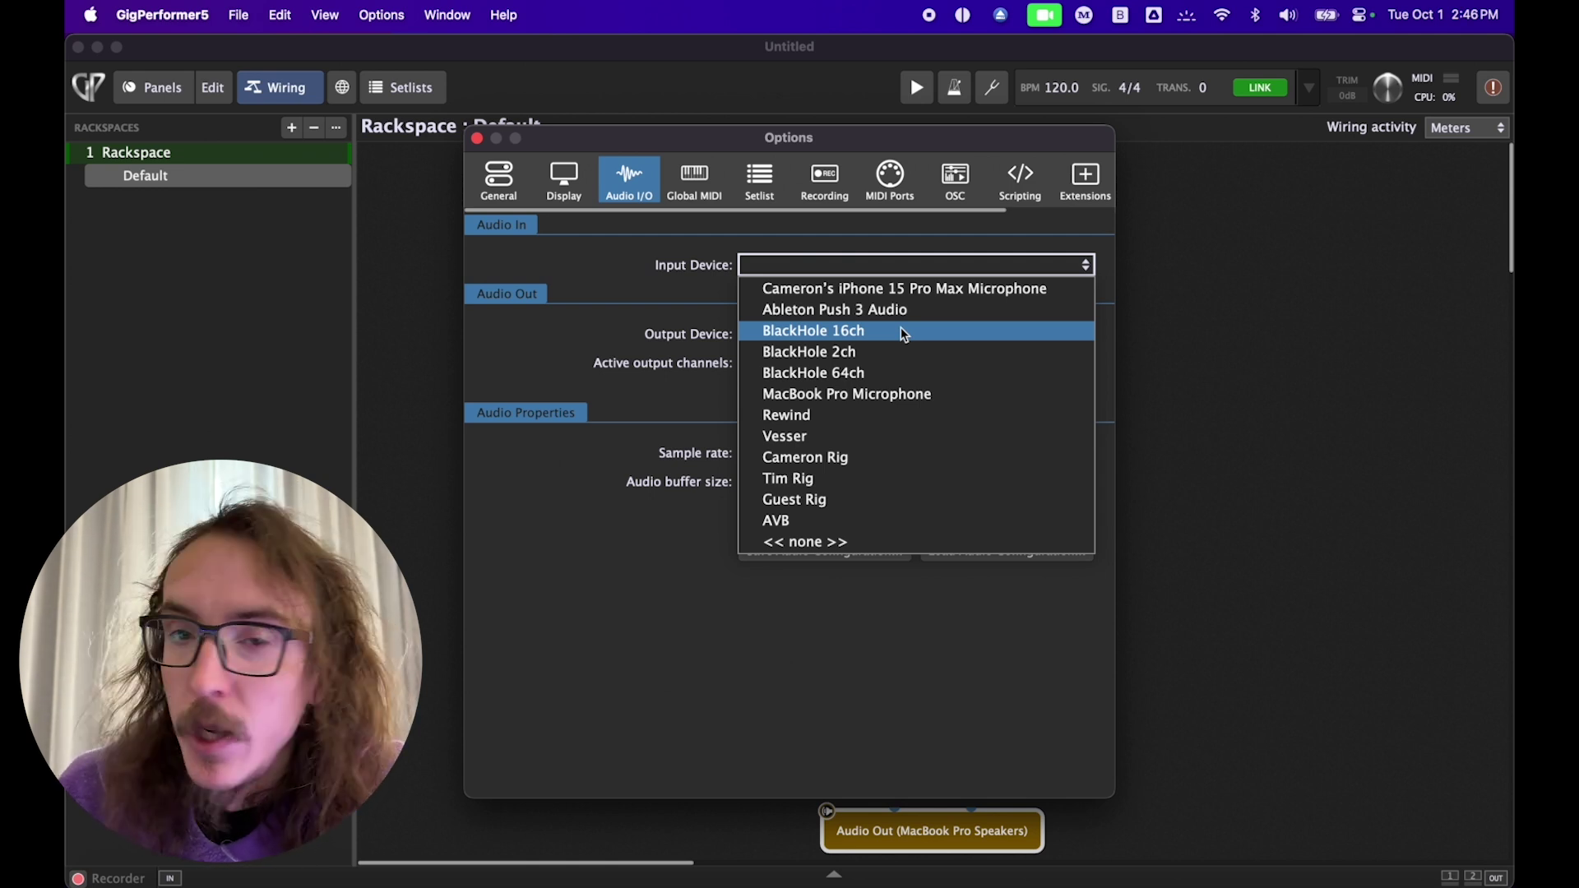
- Use Ableton Push 3 Audio as input, toggling ADAT In 4 off and on; sample rate becomes 88200 Hz
click(855, 317)
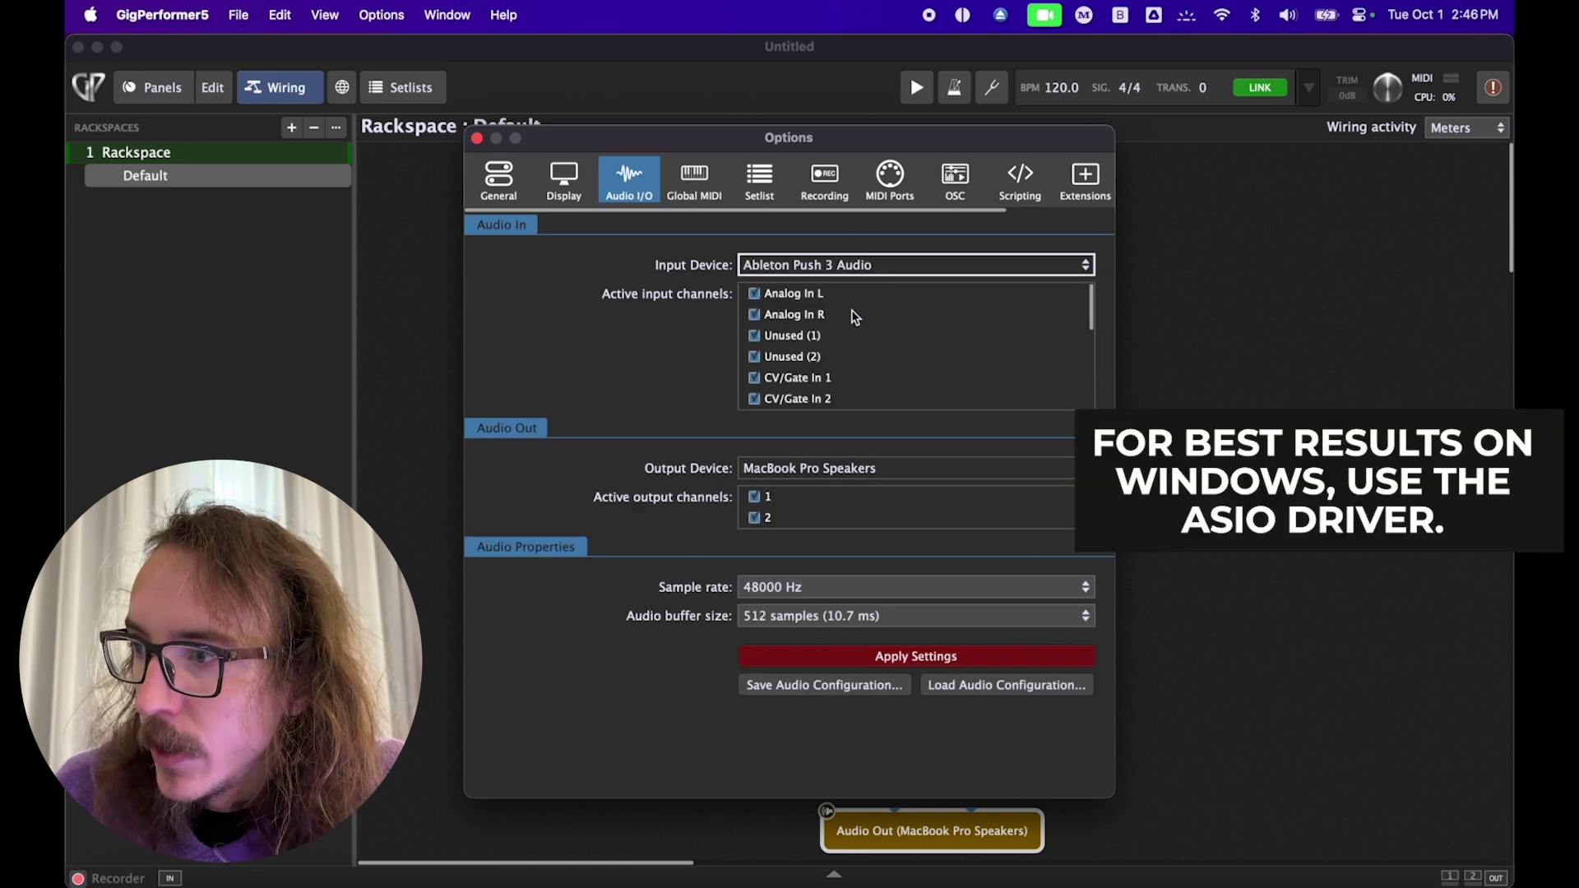
scroll(929, 355, down, 5)
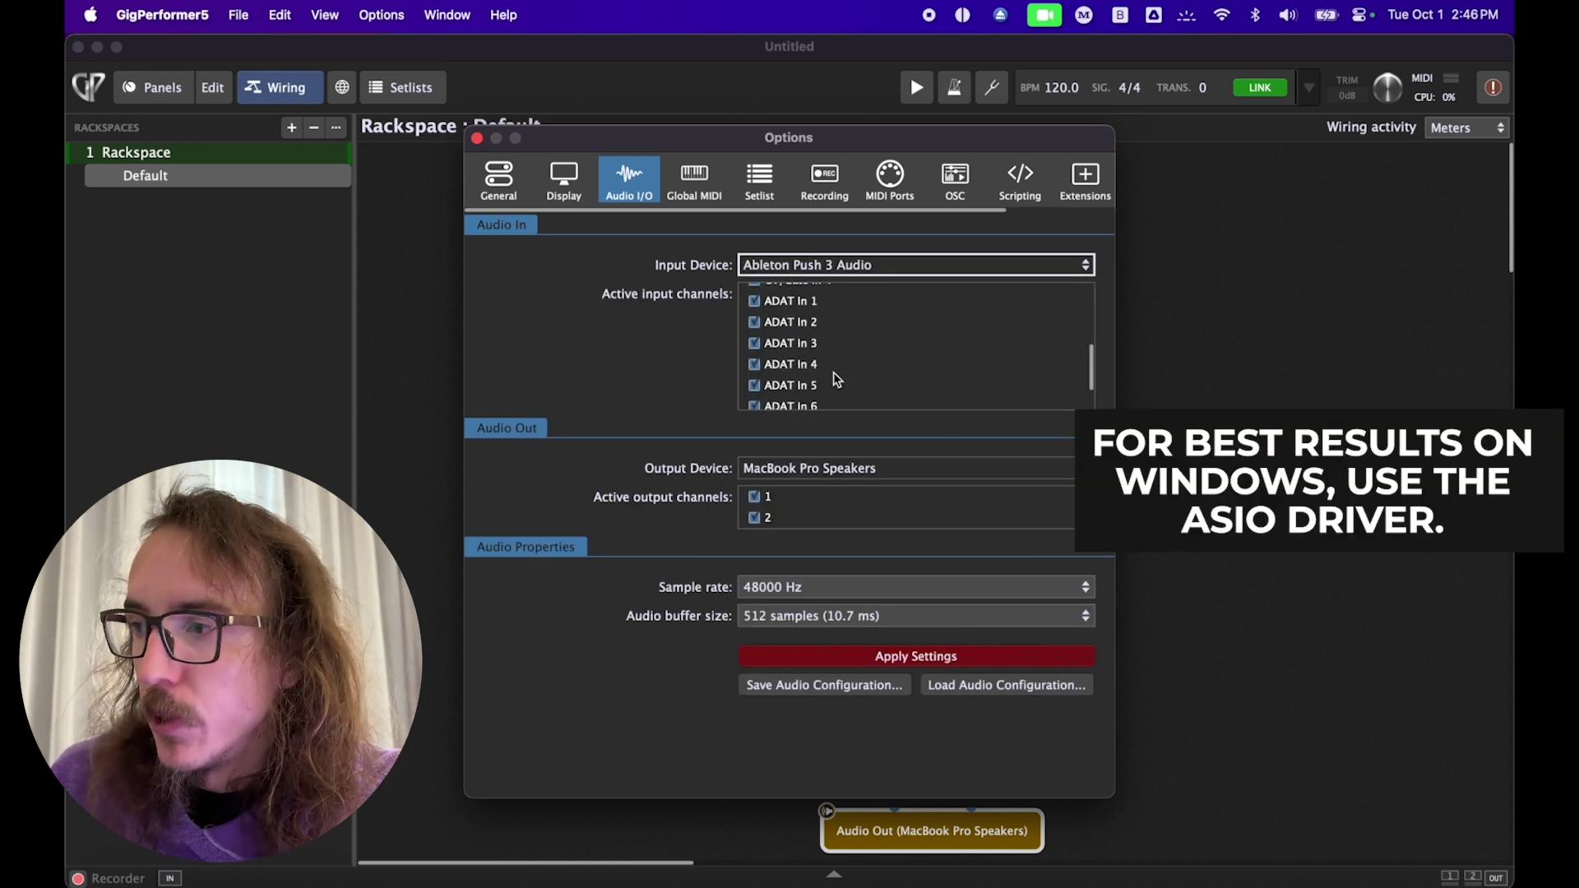
click(754, 336)
click(755, 316)
click(758, 321)
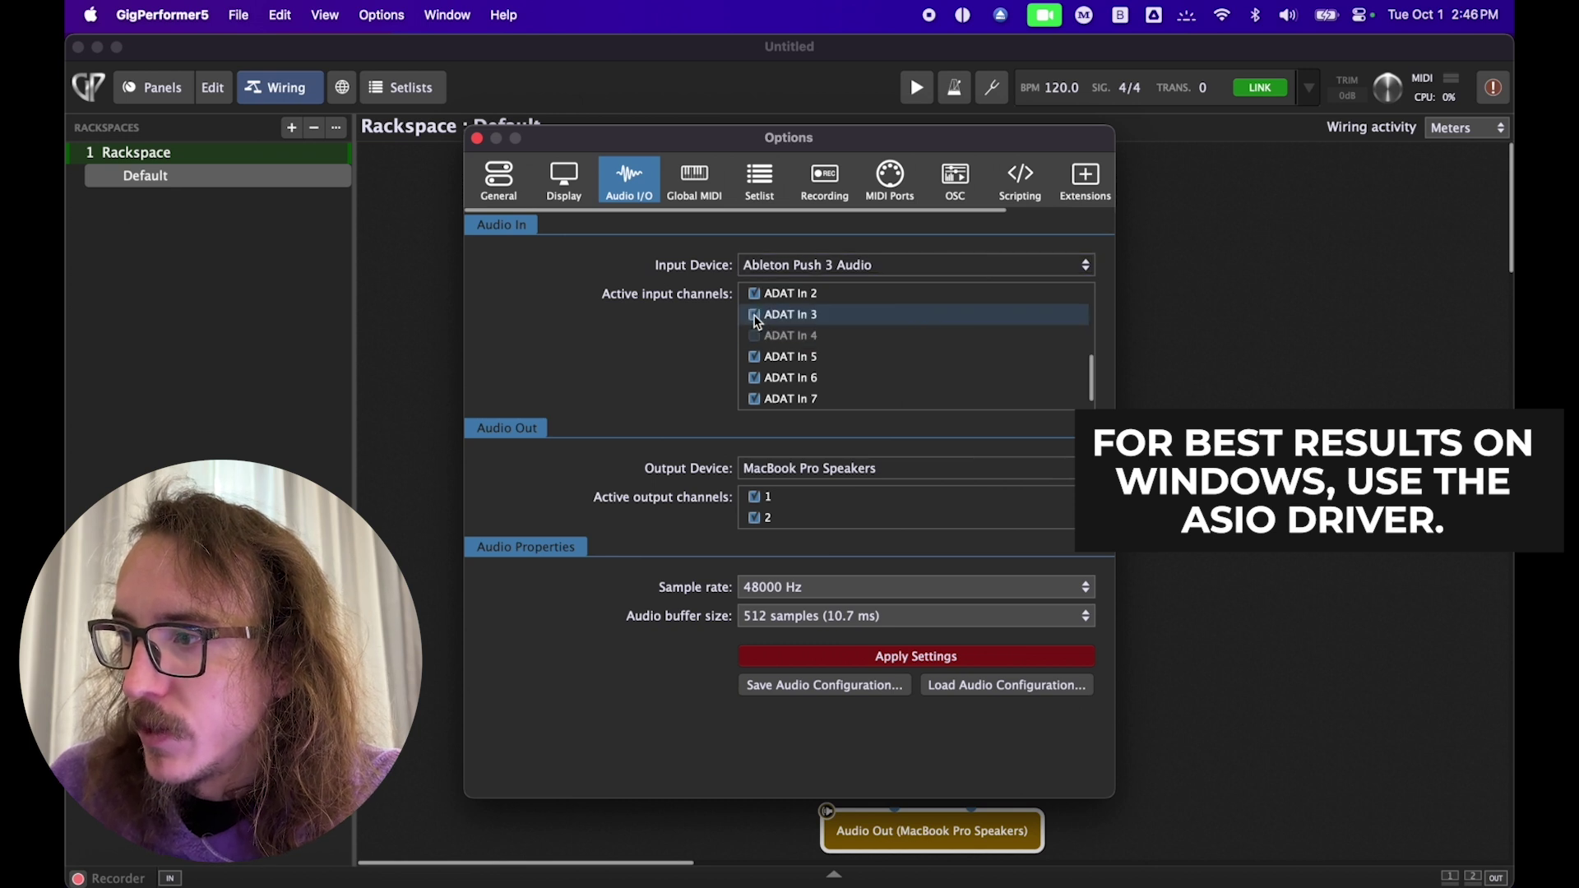
click(756, 335)
scroll(757, 338, up, 5)
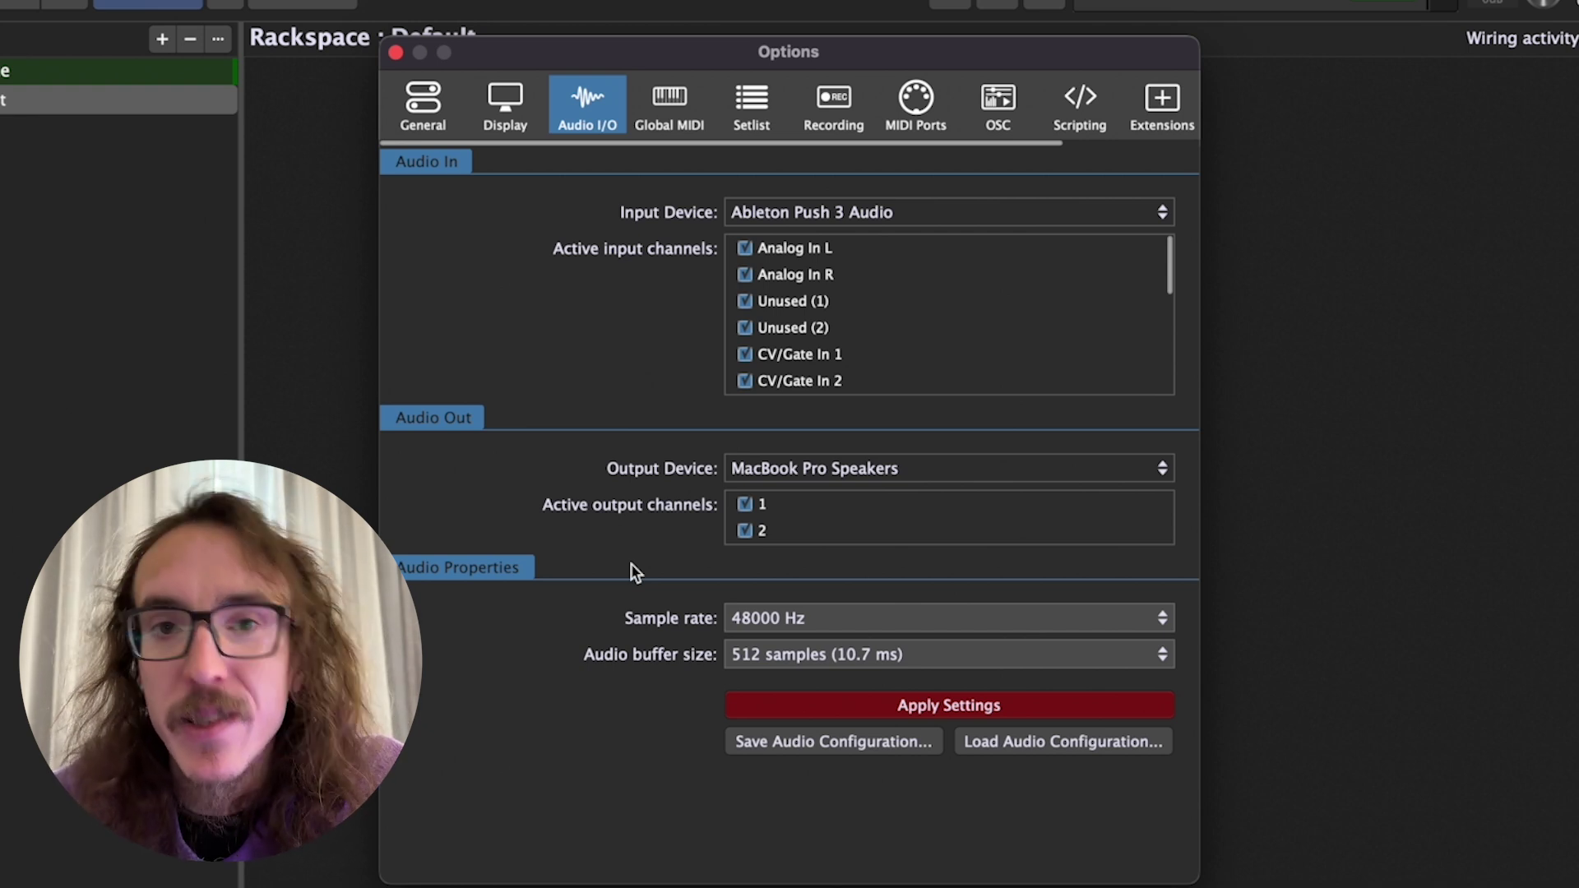
key(Down)
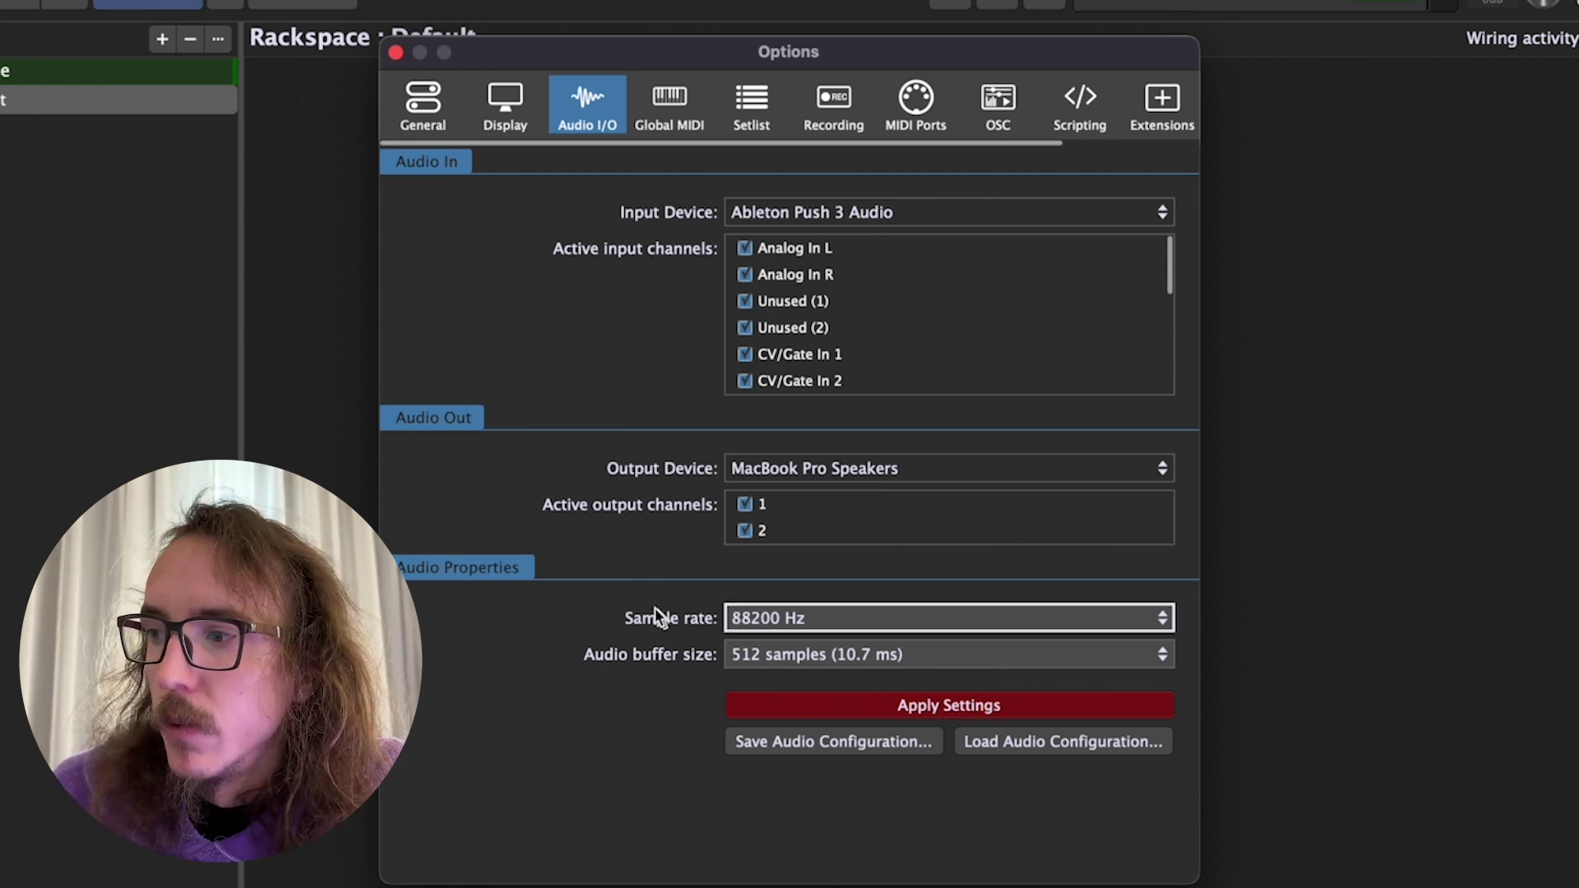
- Set the sample rate to 44100 Hz and bring up the buffer size choices
click(927, 623)
click(881, 653)
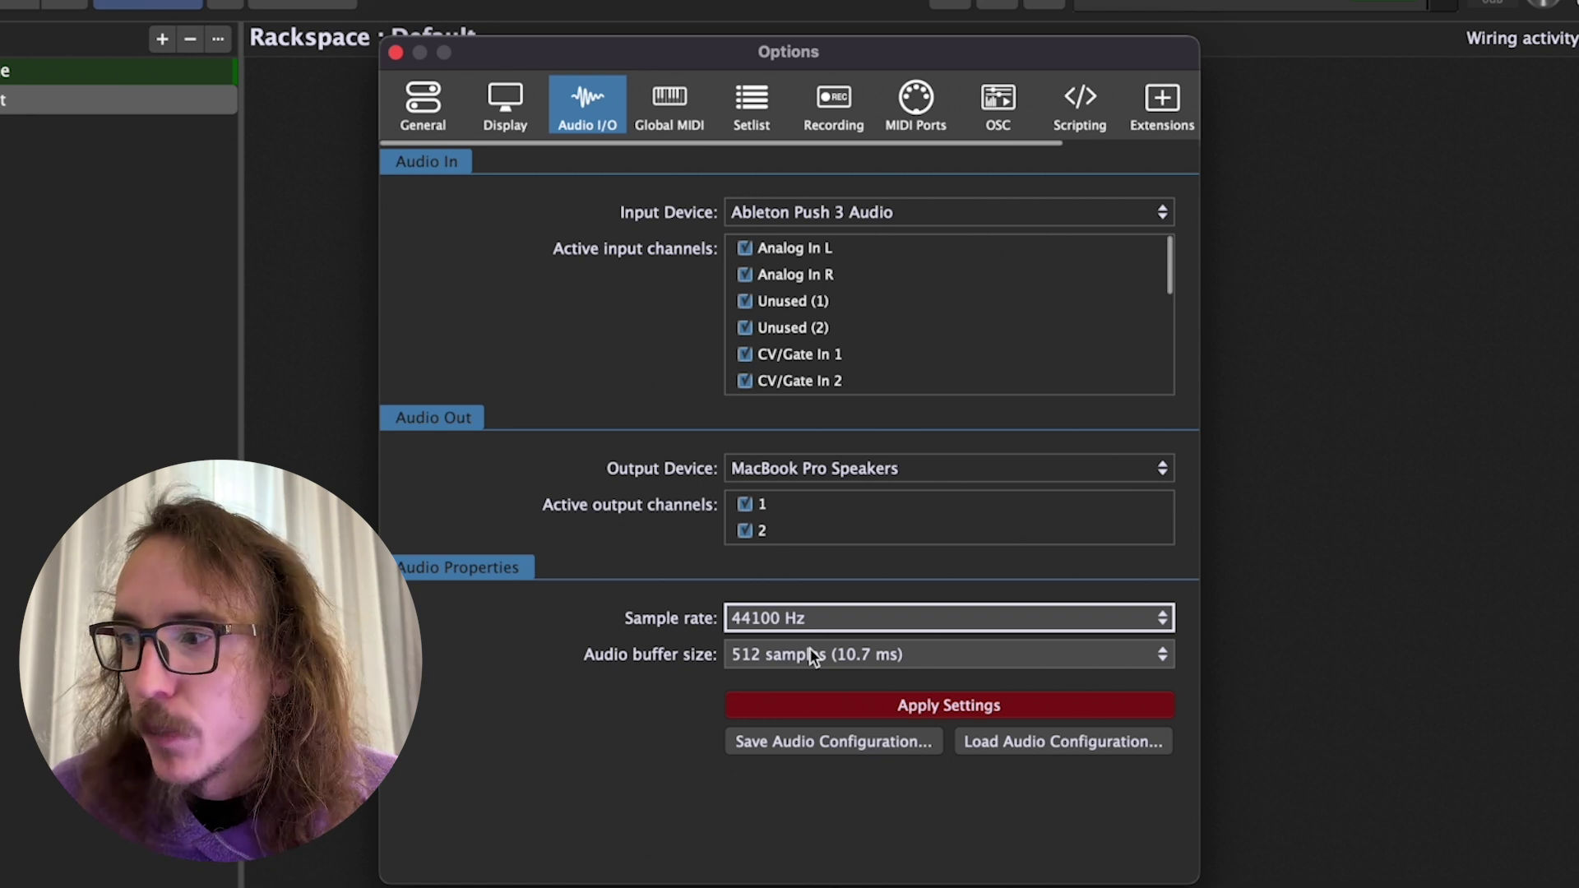
click(865, 654)
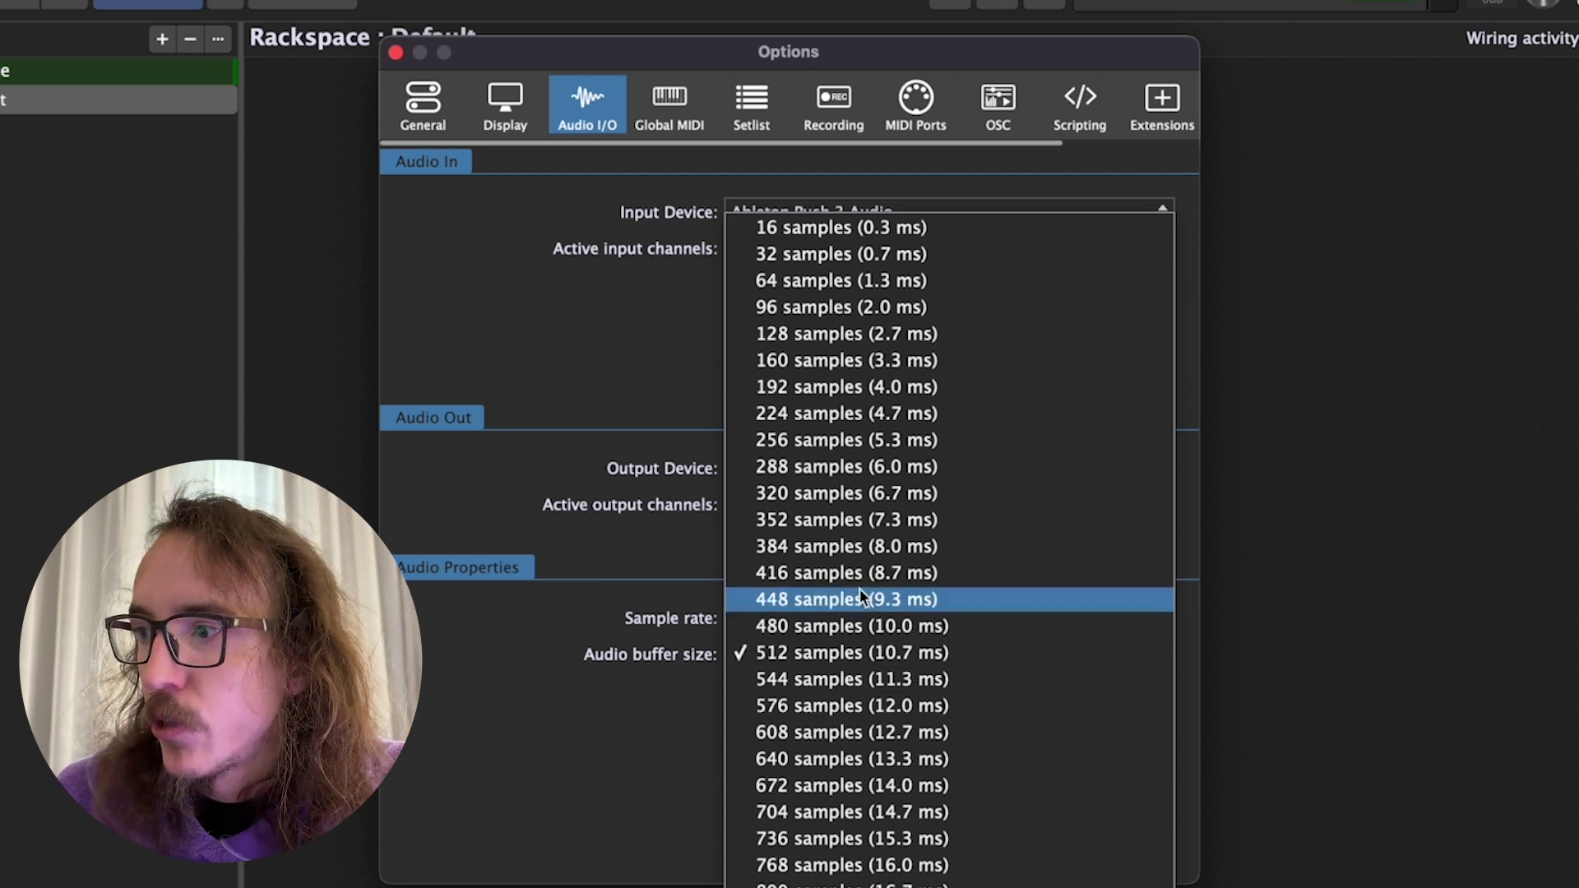
- Set the audio buffer to 256 samples (5.3 ms) and view the MIDI Ports settings
click(837, 442)
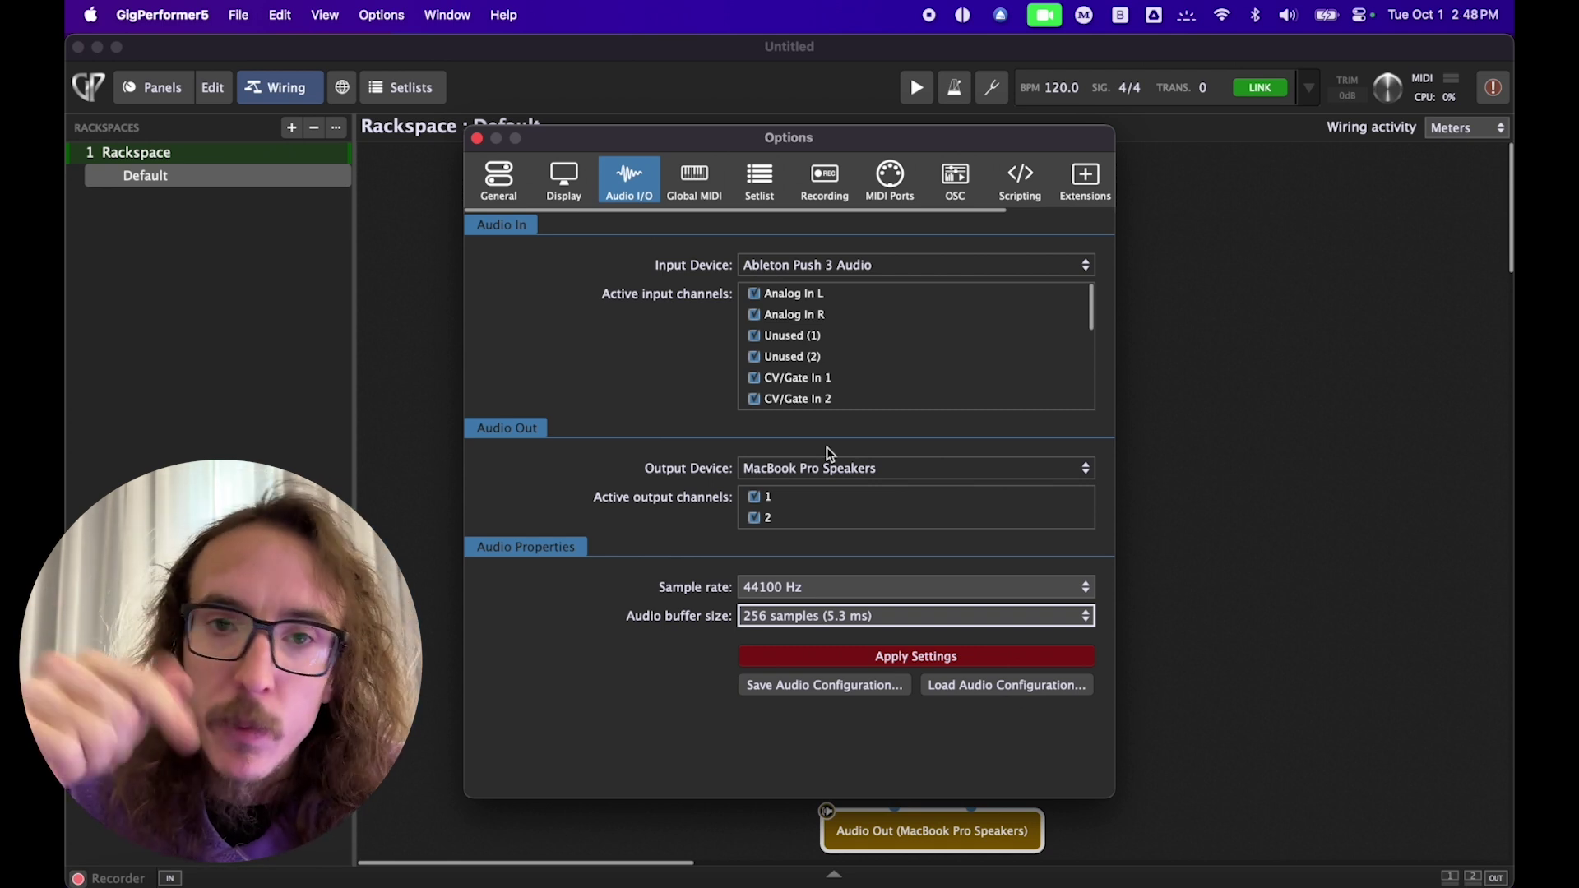
click(828, 448)
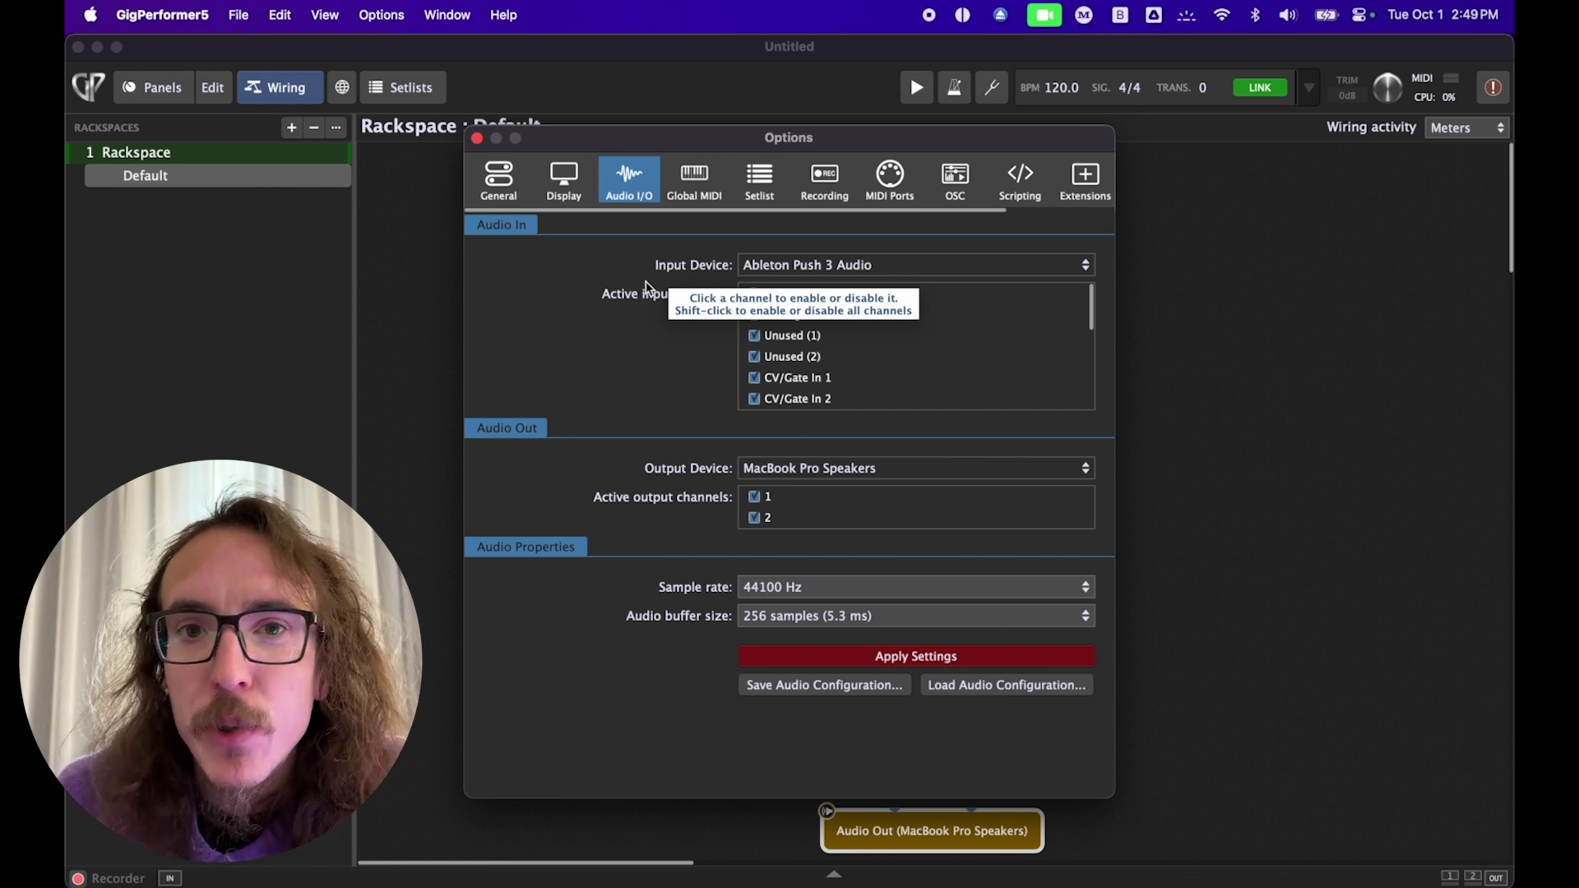
click(897, 179)
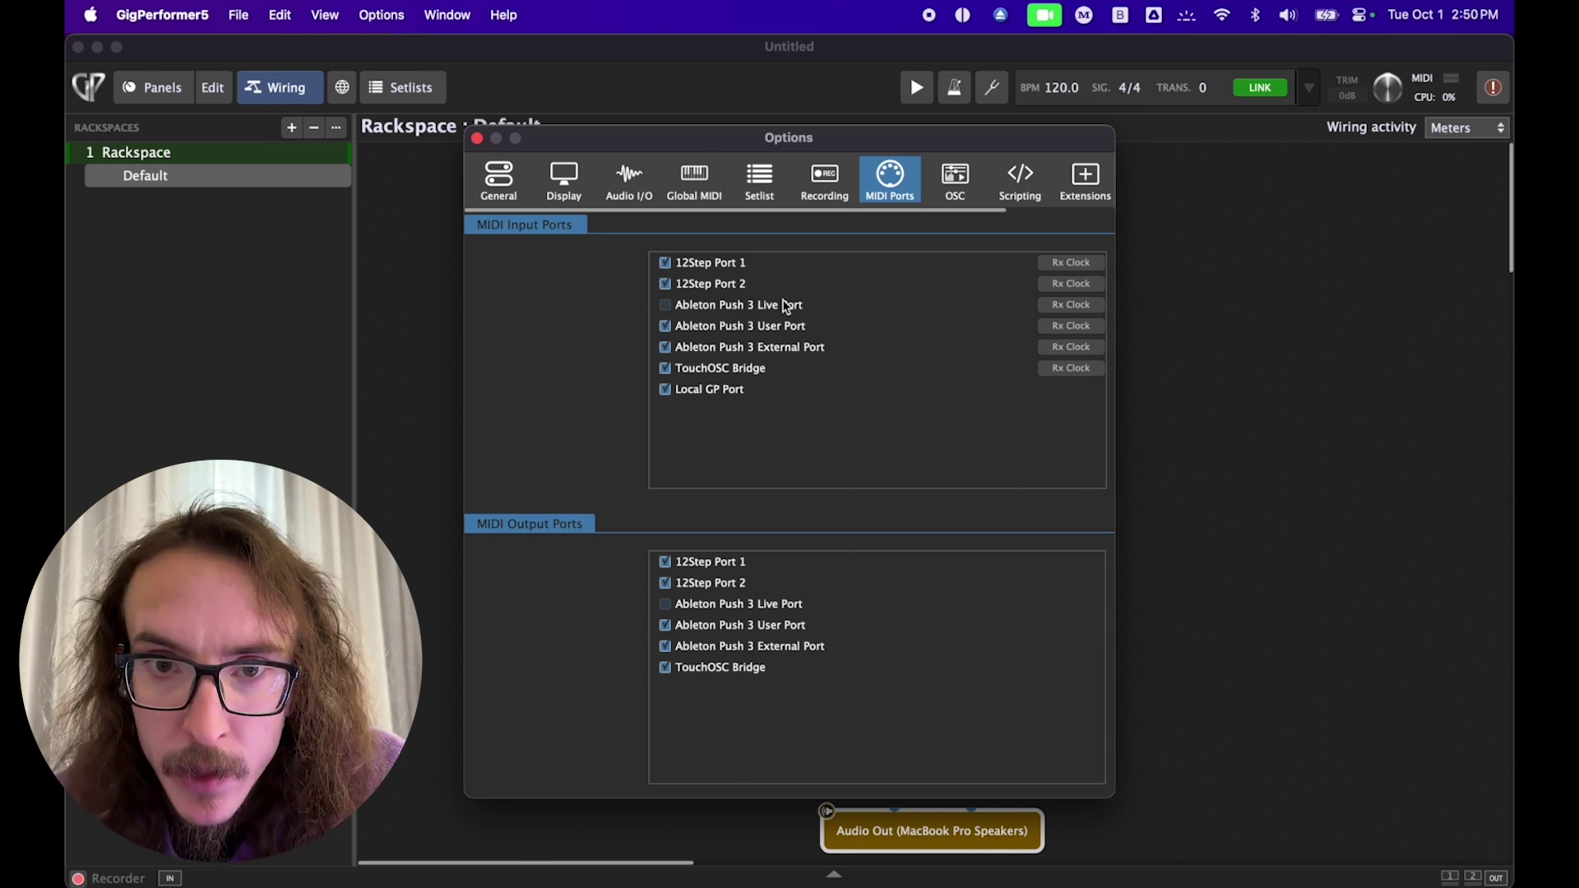
- Close Options and open the Plugin Manager from the Window menu
click(477, 138)
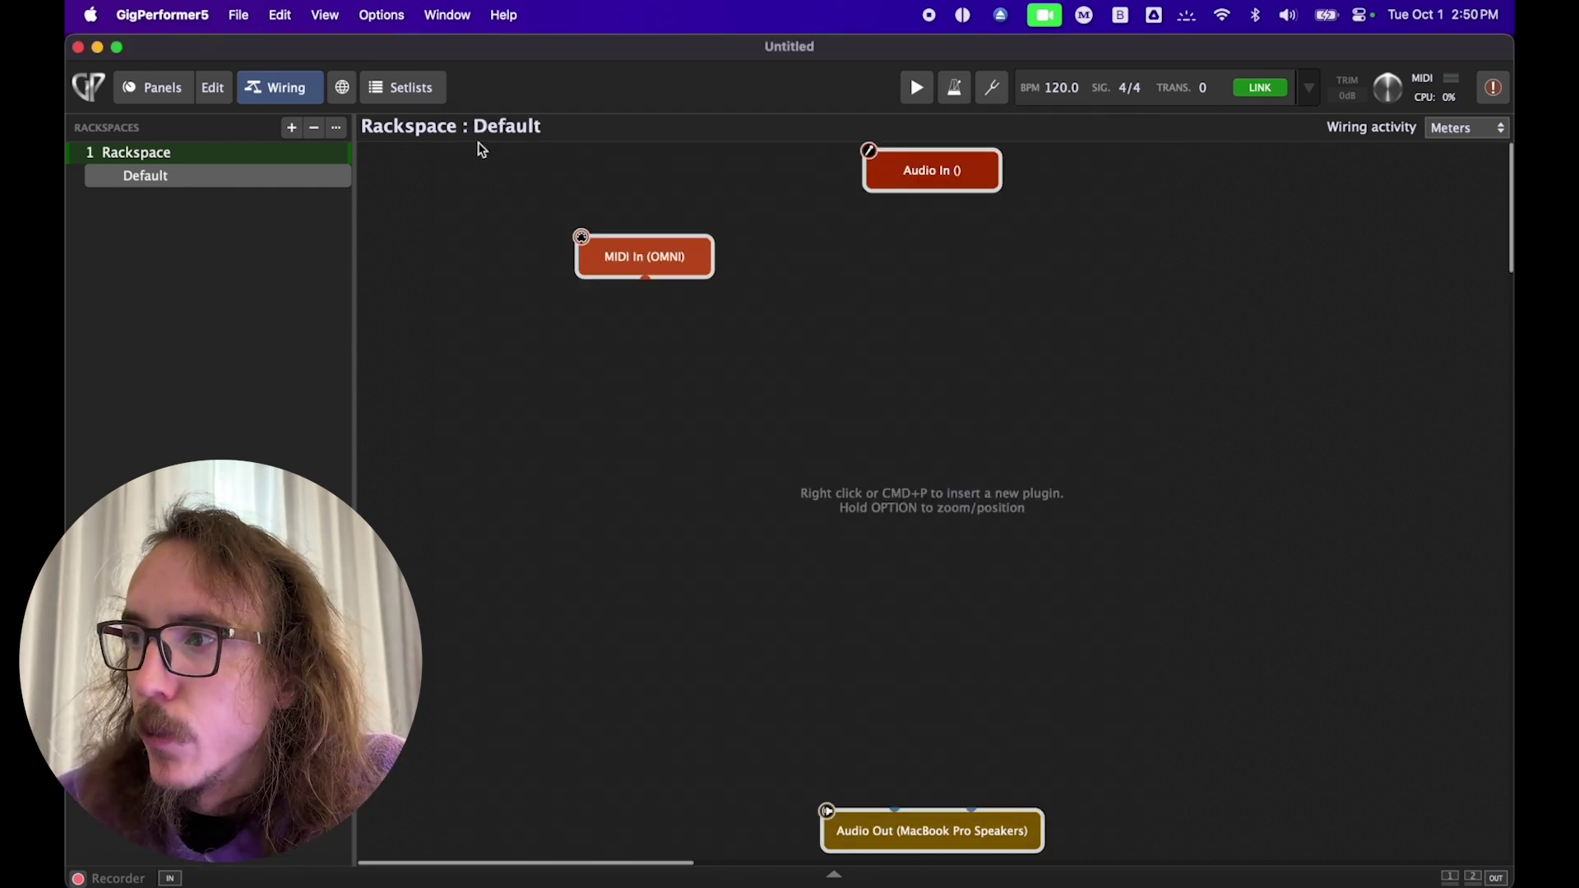
click(447, 15)
click(467, 49)
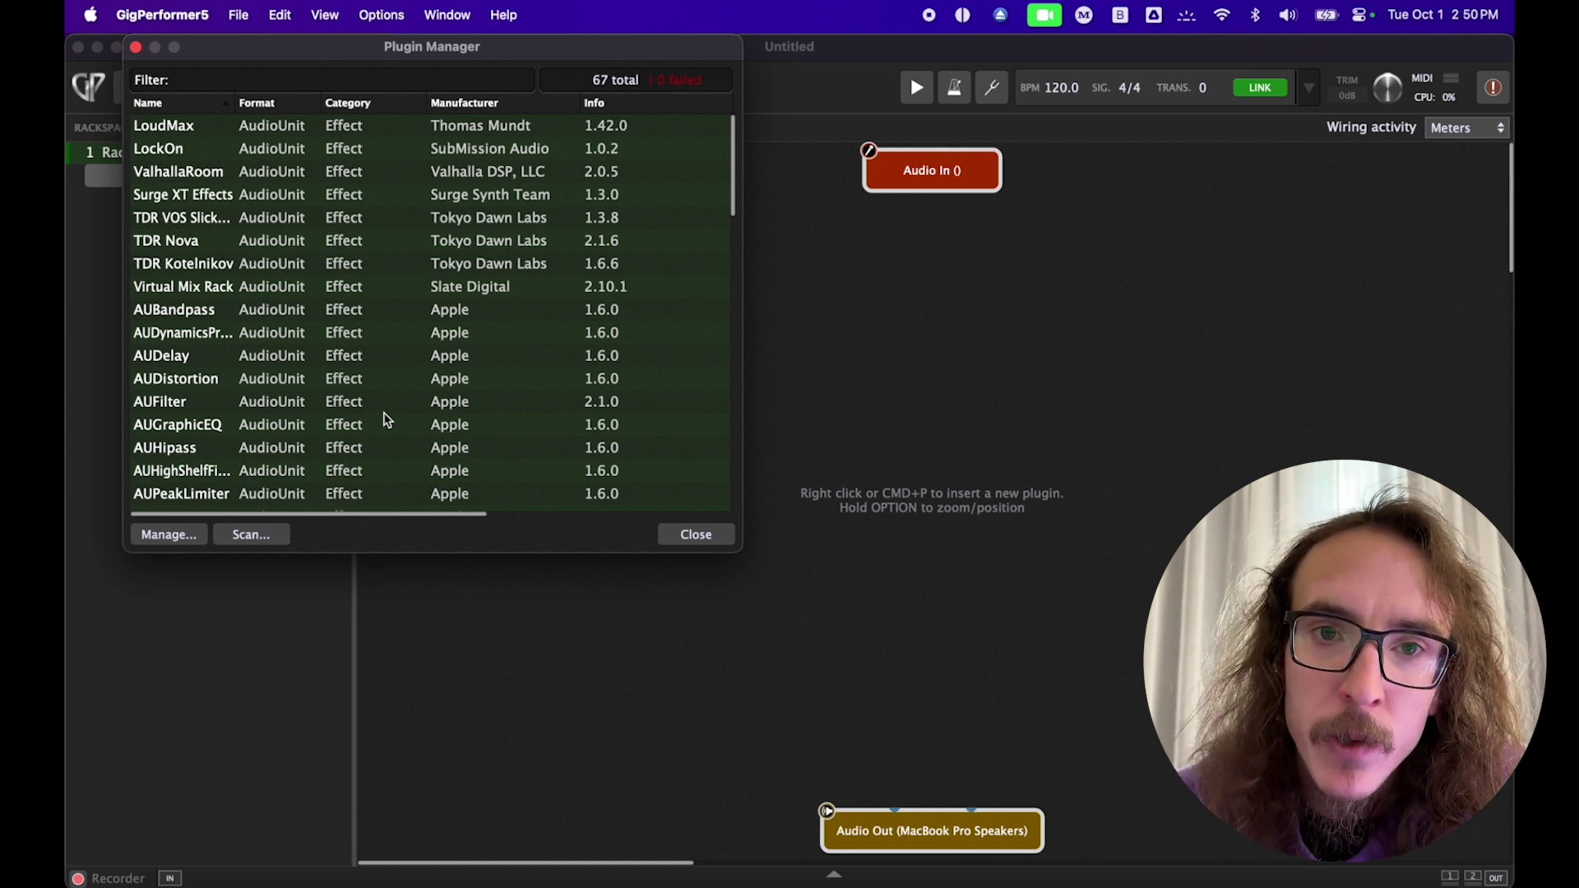
- Close the Plugin Manager
click(691, 539)
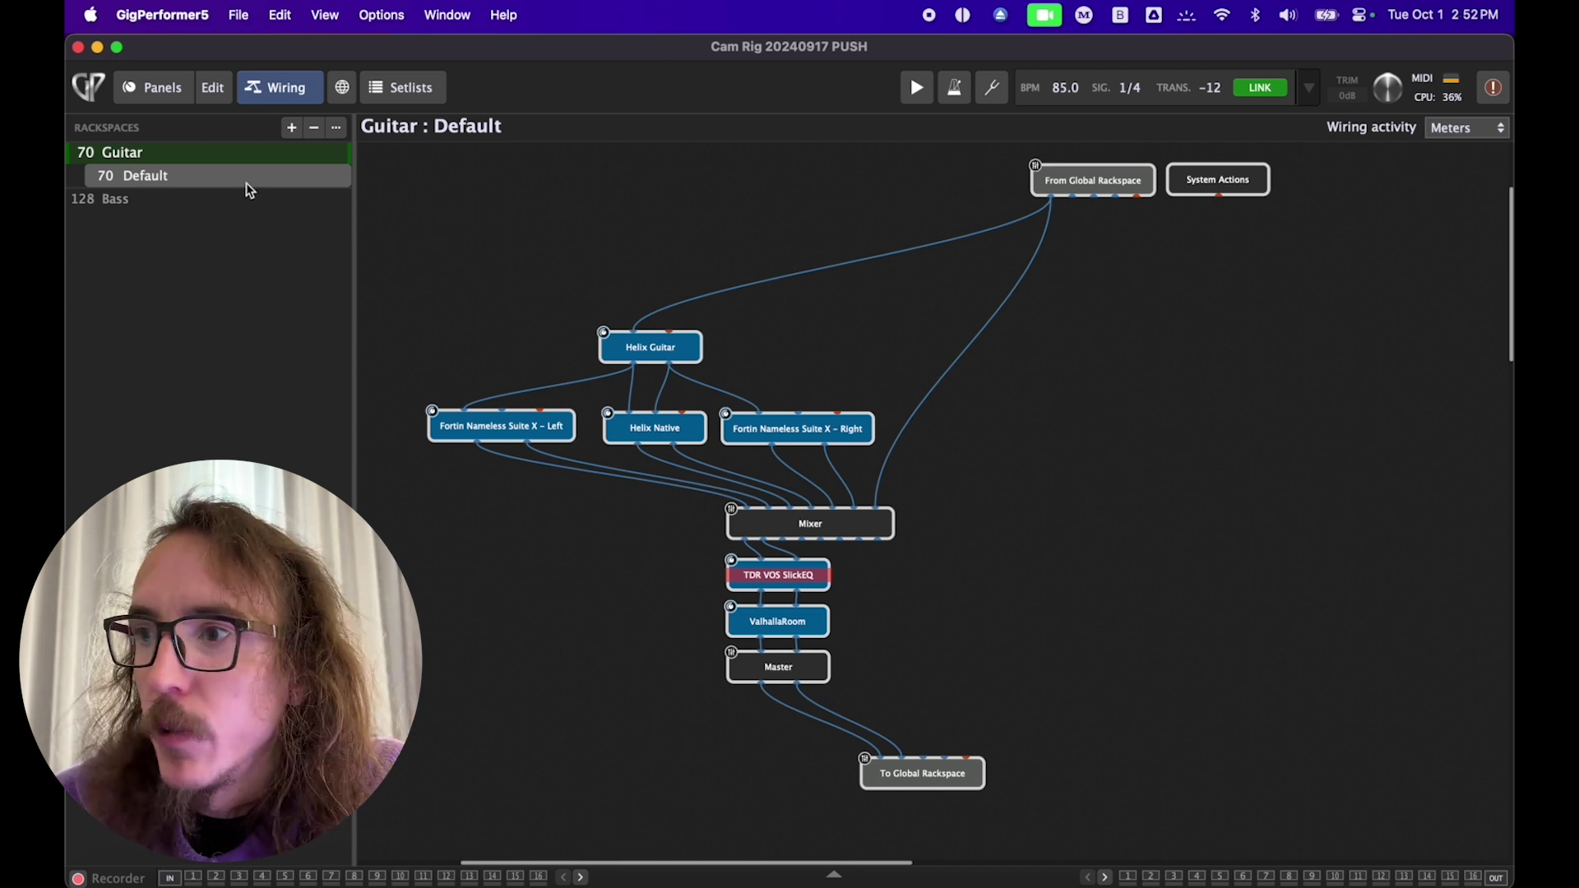
- Check the 128 Bass rackspace, return to 70 Guitar, and show its front panel
click(166, 200)
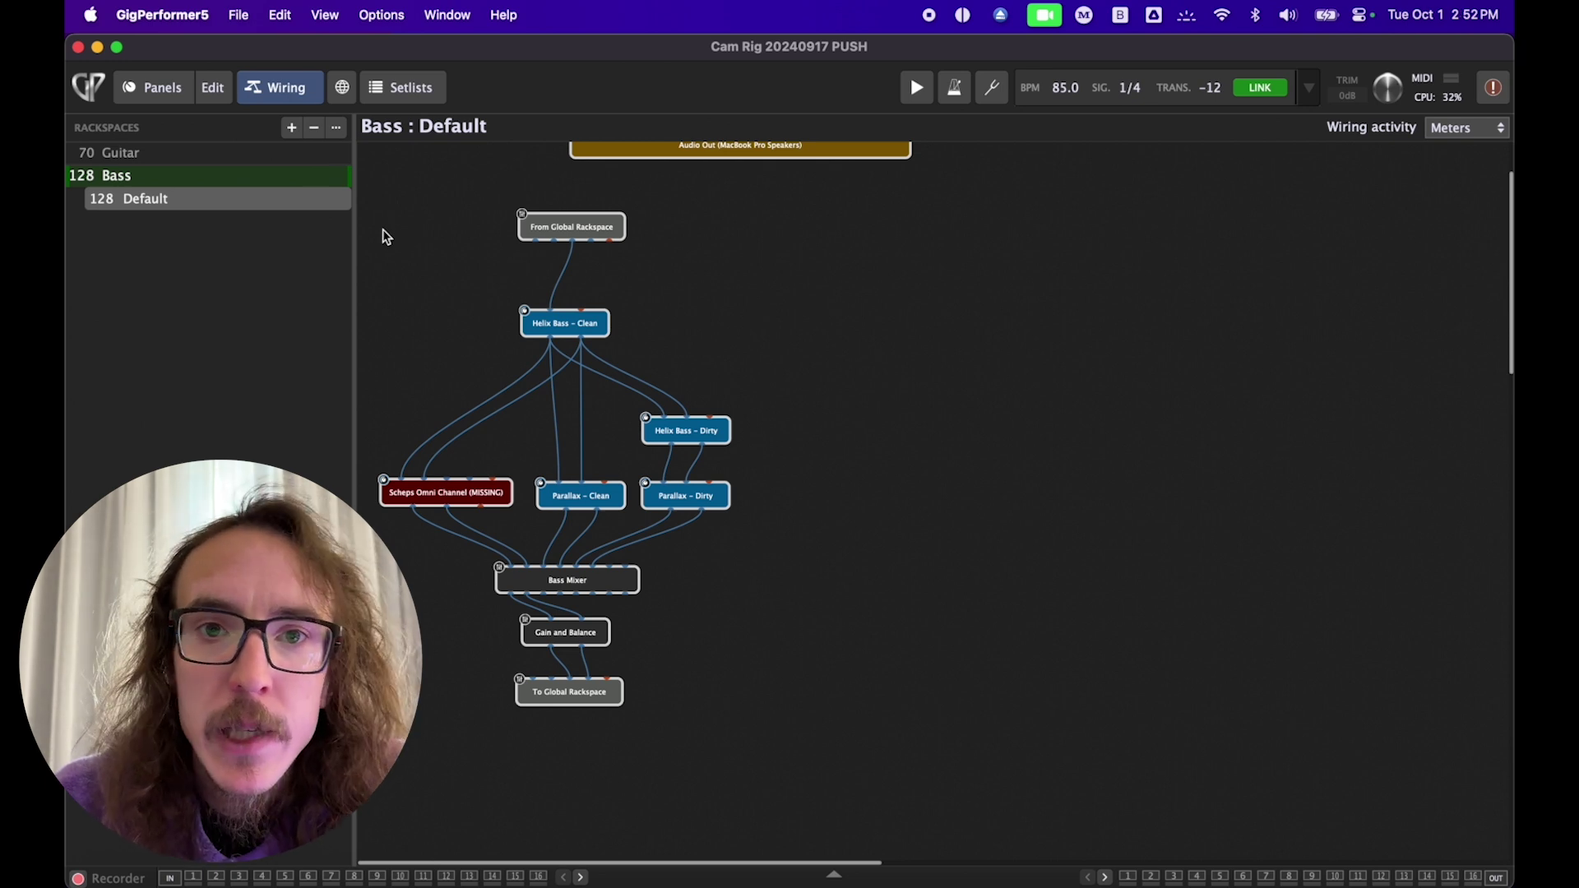
click(173, 153)
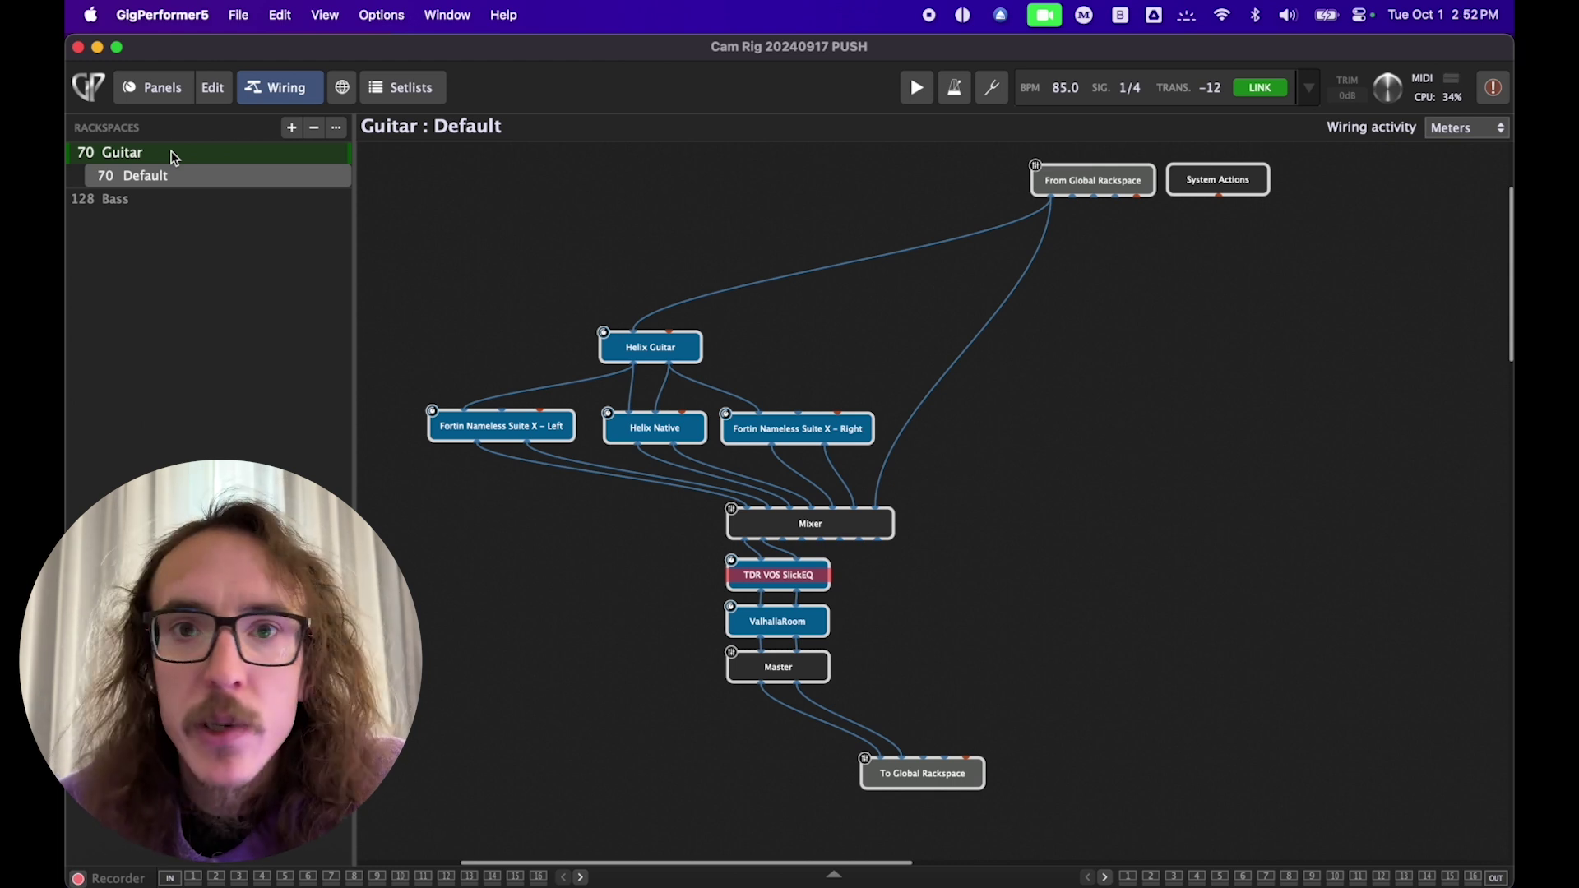
click(158, 88)
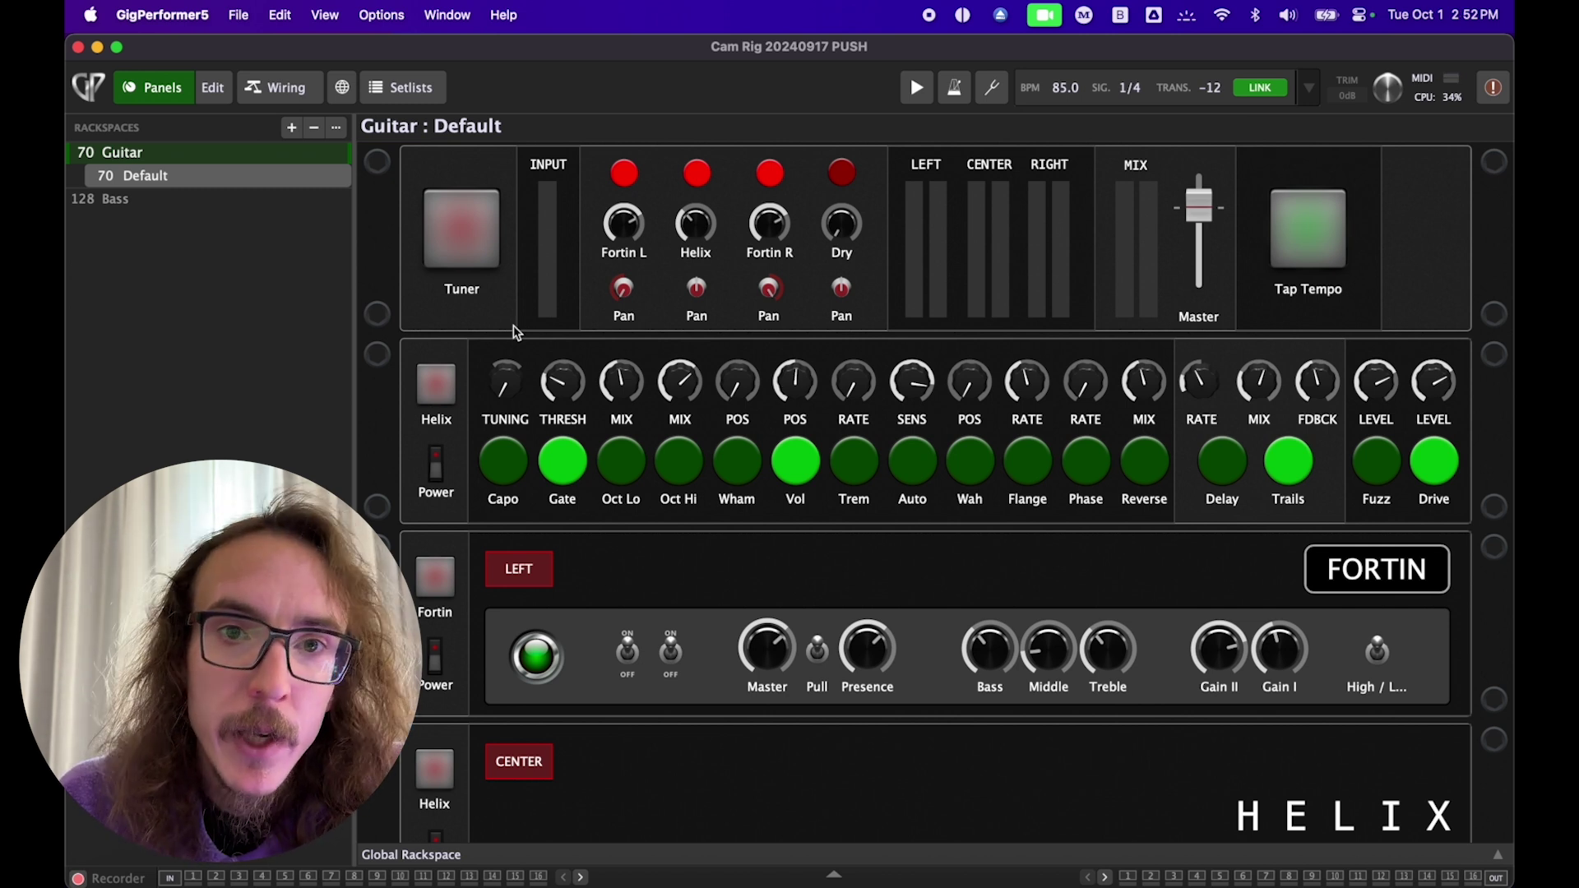
- Preview the Bass panel, return to Guitar, and toggle the Global Rackspace on and off
click(176, 197)
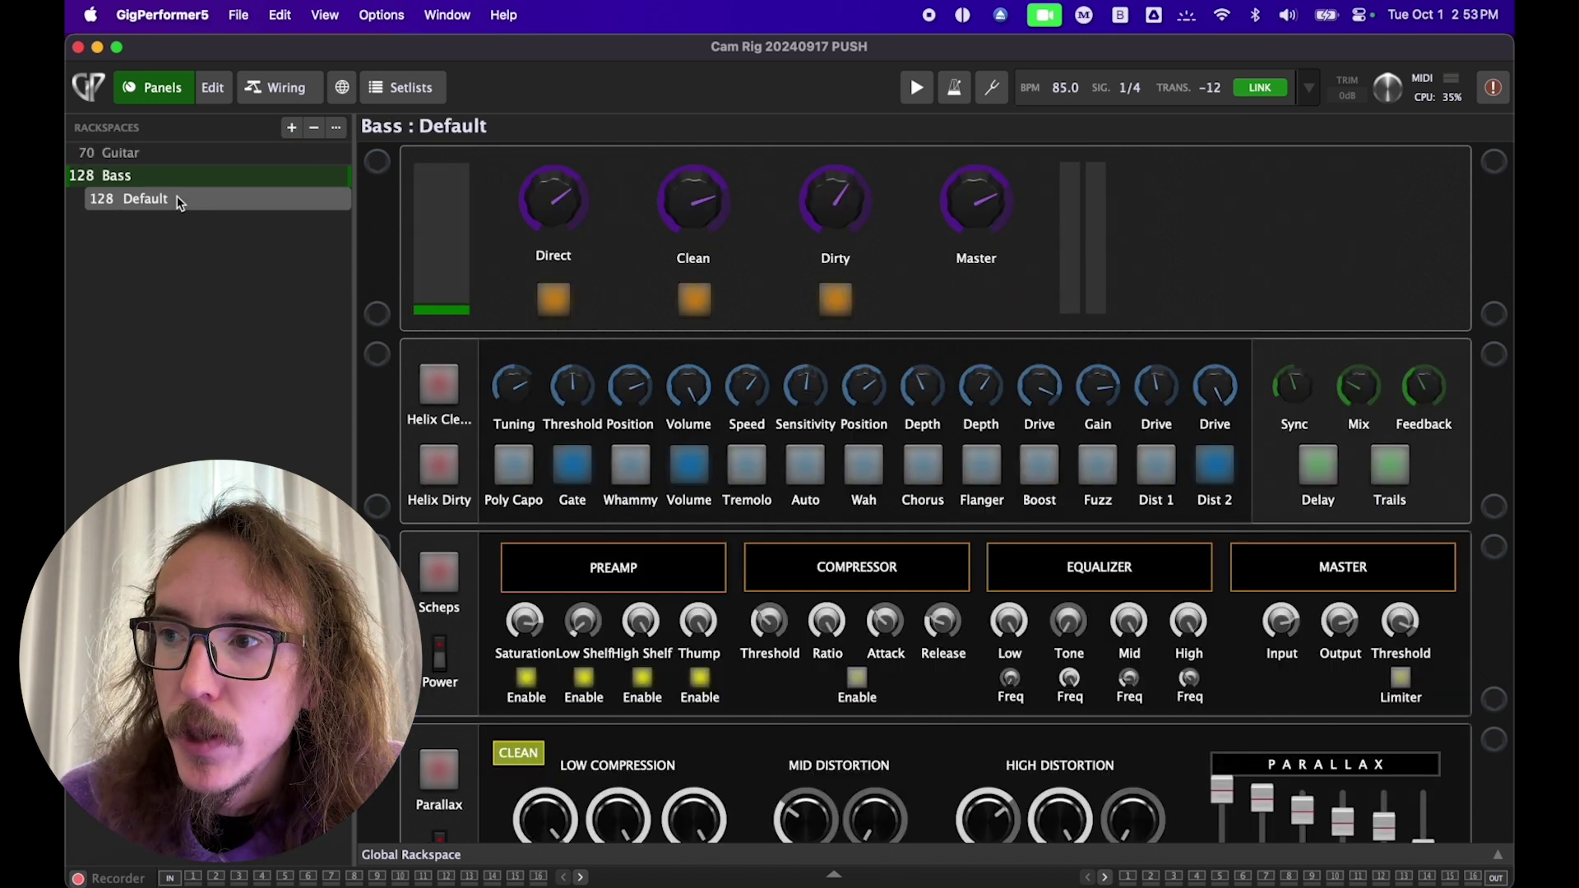
click(149, 156)
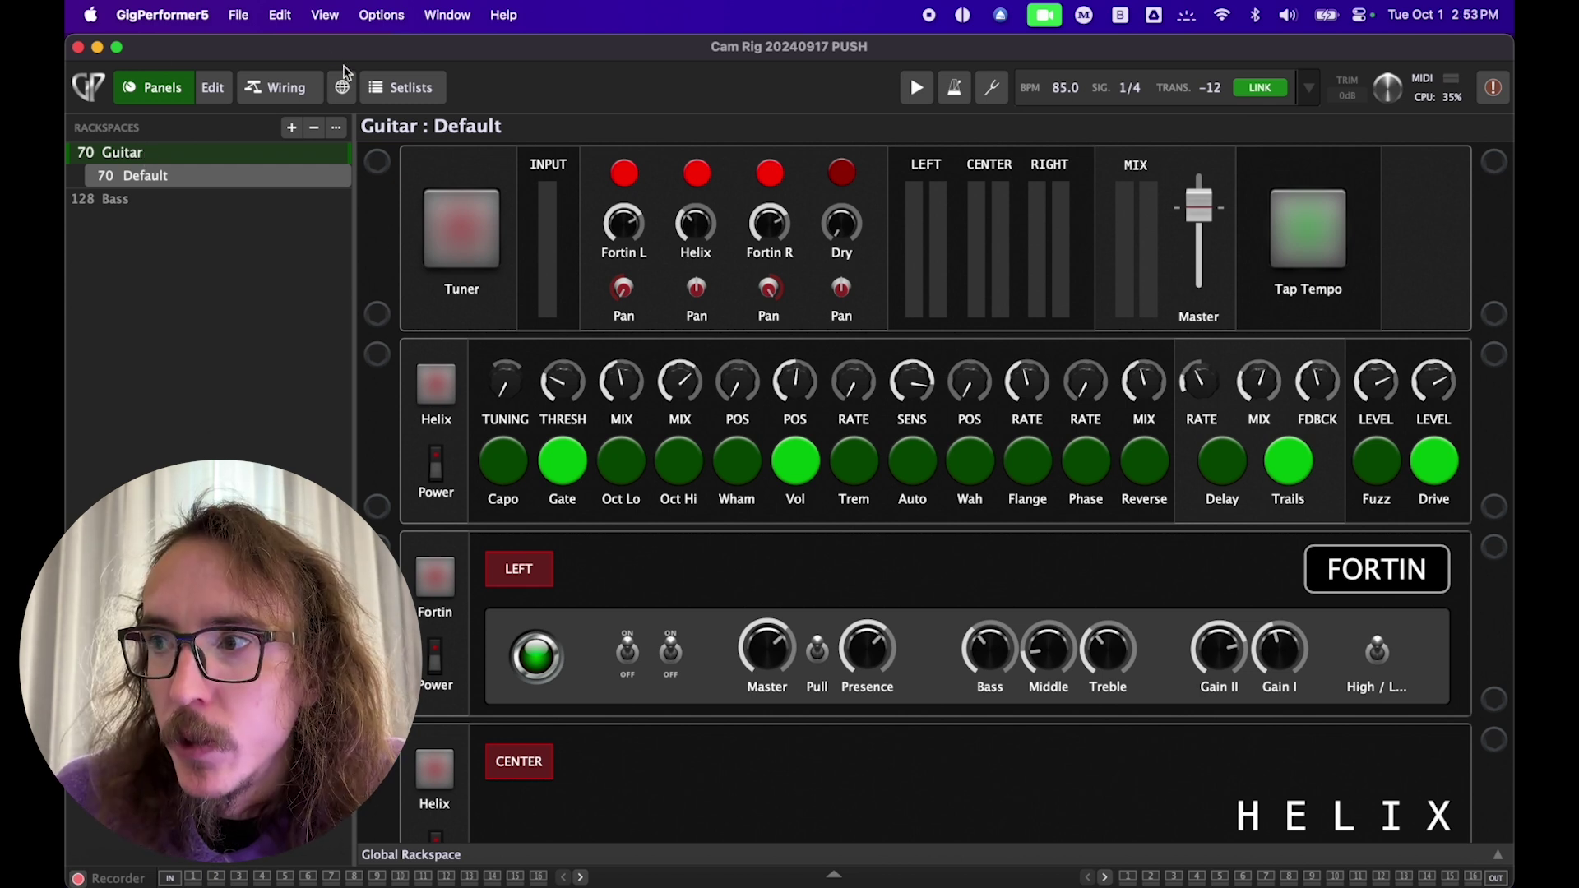
click(342, 85)
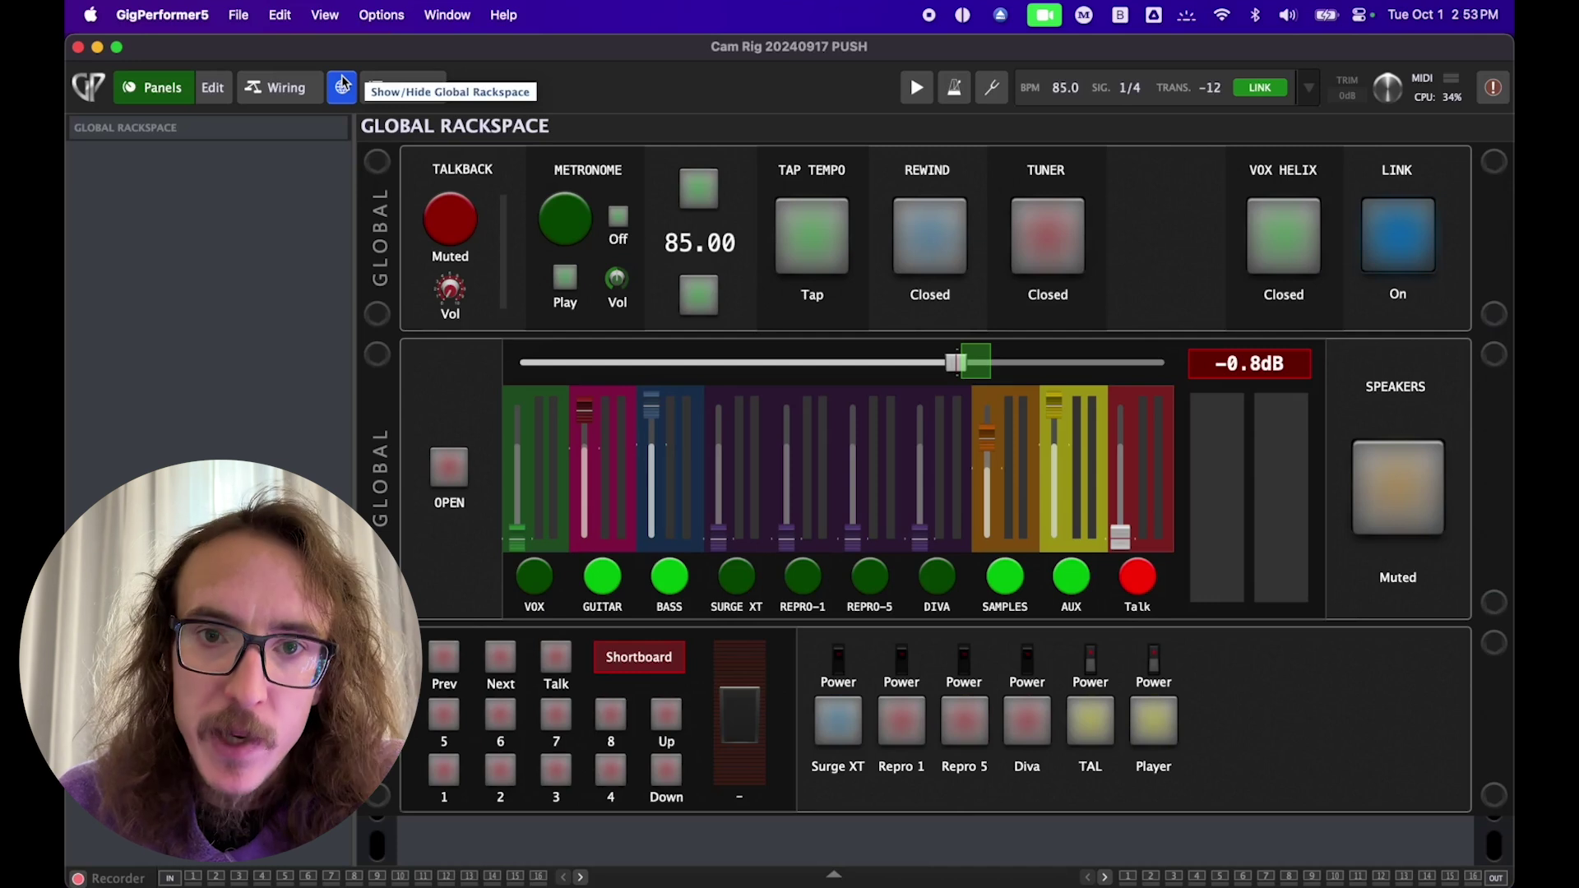
click(342, 85)
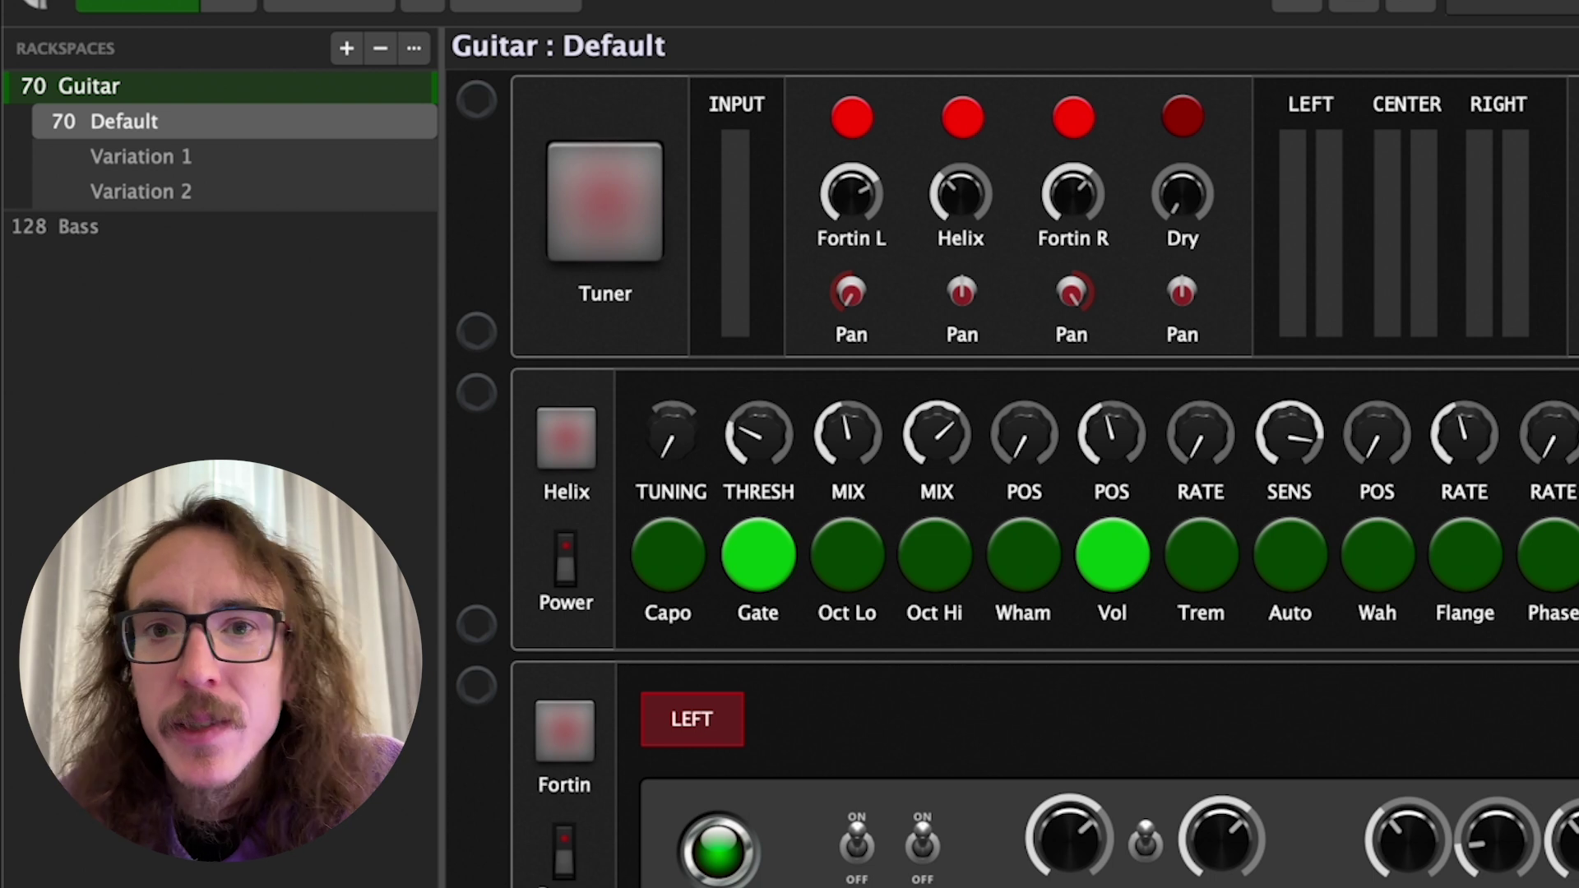
- Compare the Guitar rackspace's Variation 1 and Variation 2 switch states, ending on Variation 1
click(212, 158)
click(199, 191)
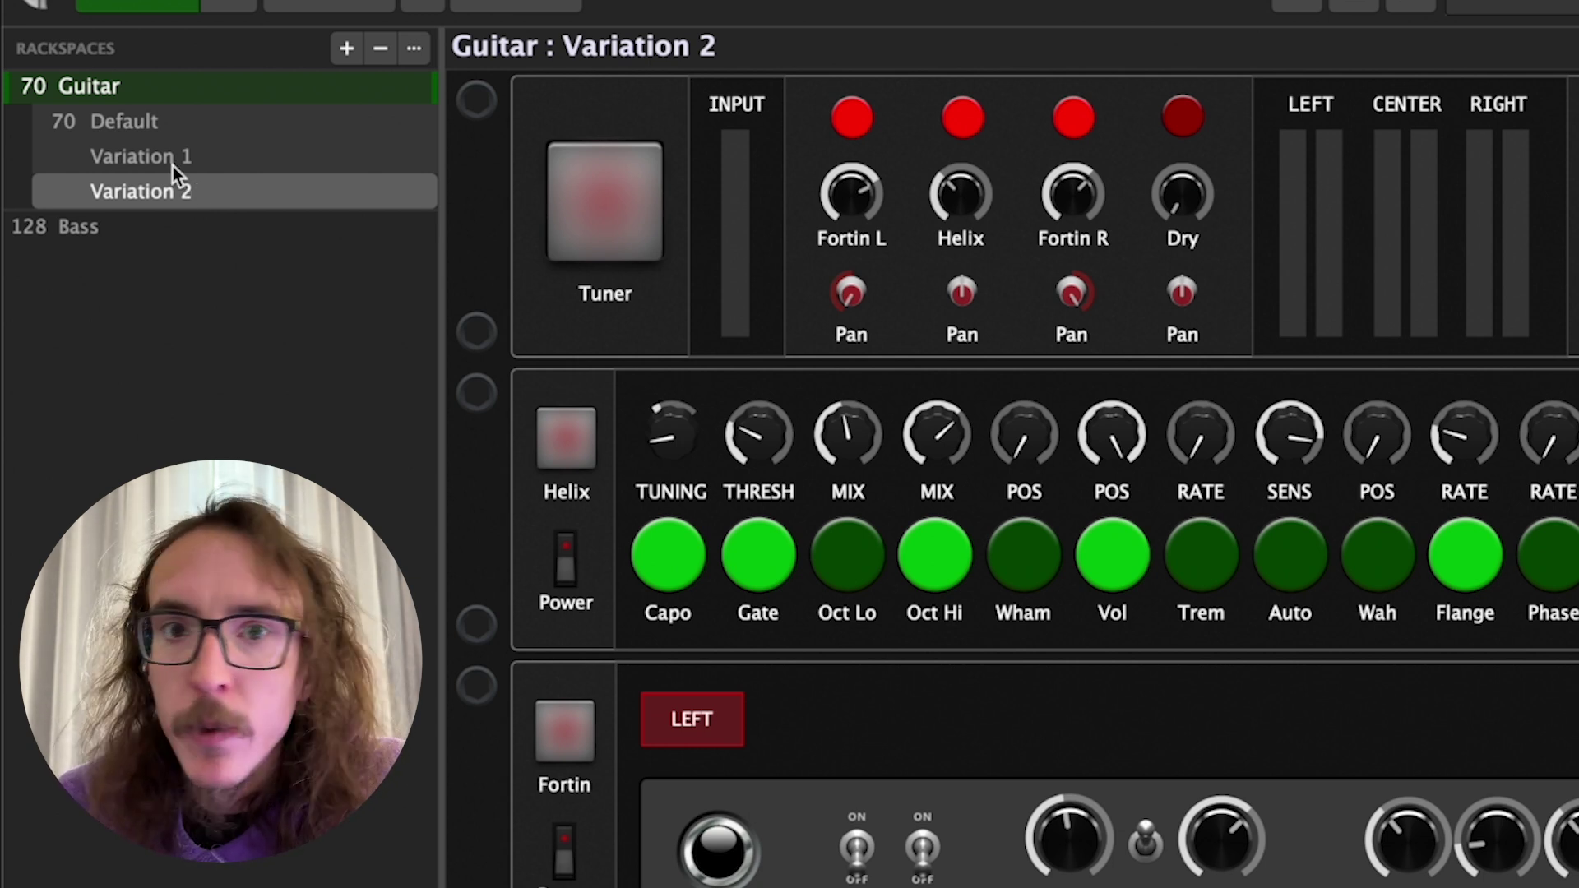
click(172, 165)
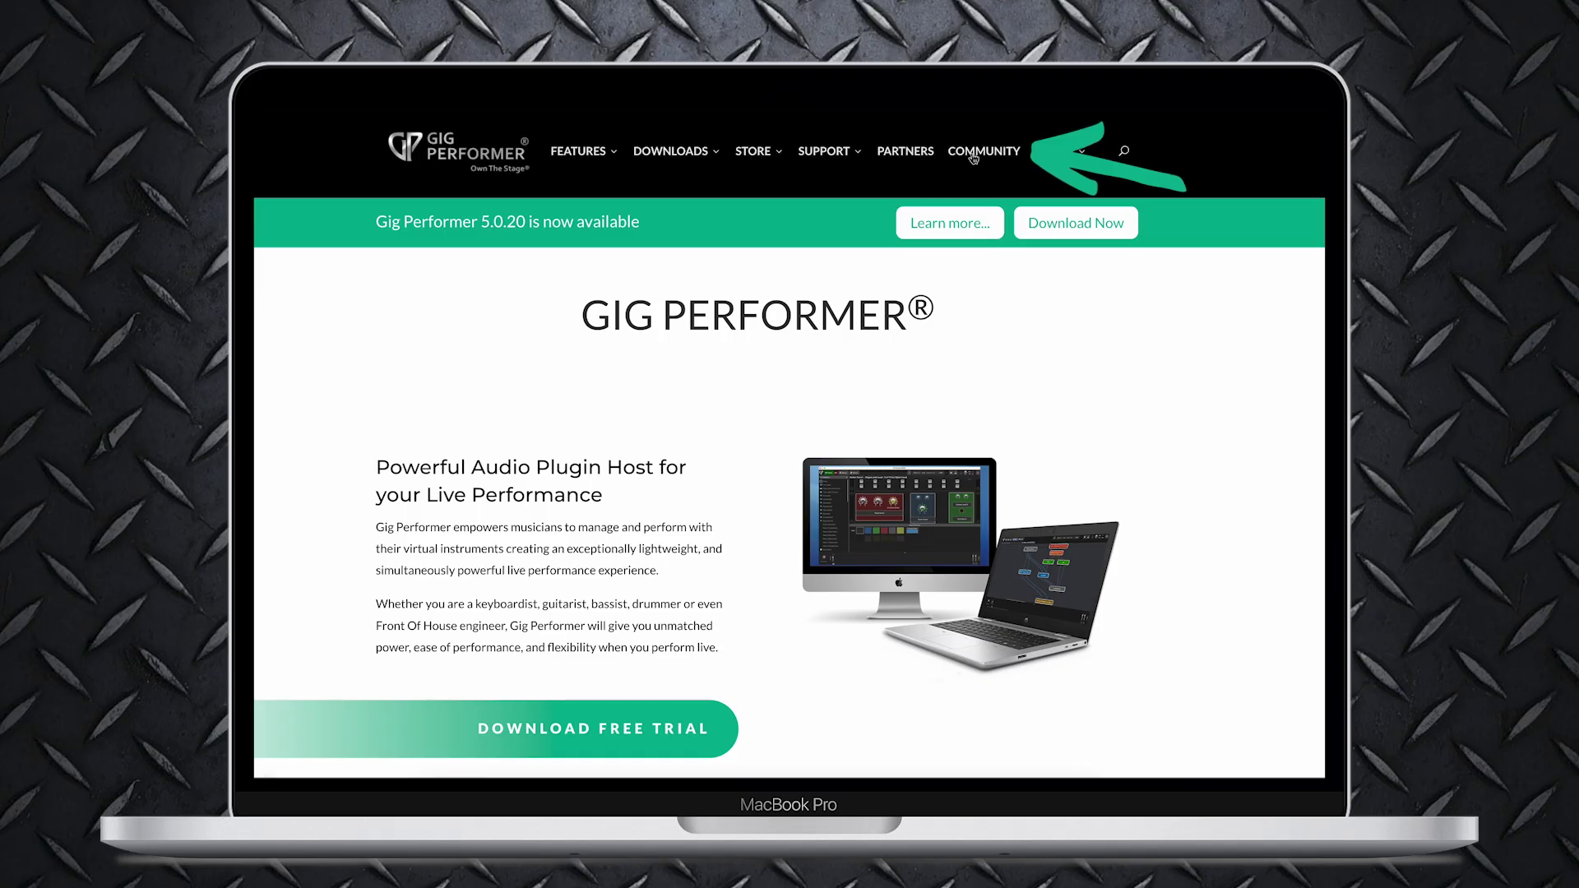
- Browse the category list on the Gig Performer community forum
click(973, 158)
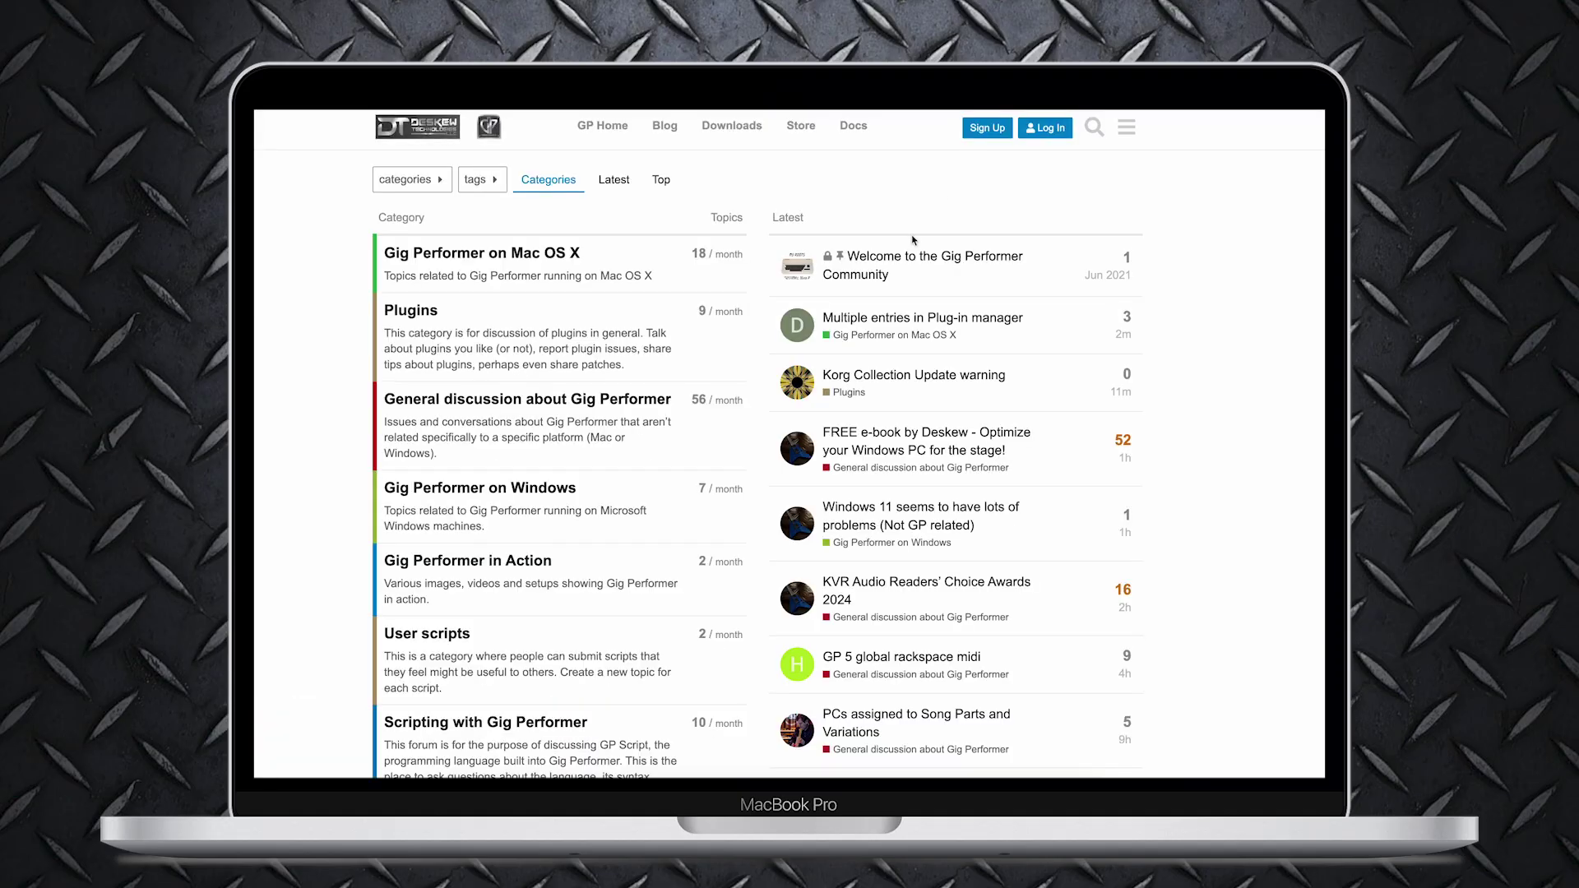
scroll(892, 332, down, 3)
scroll(892, 332, down, 5)
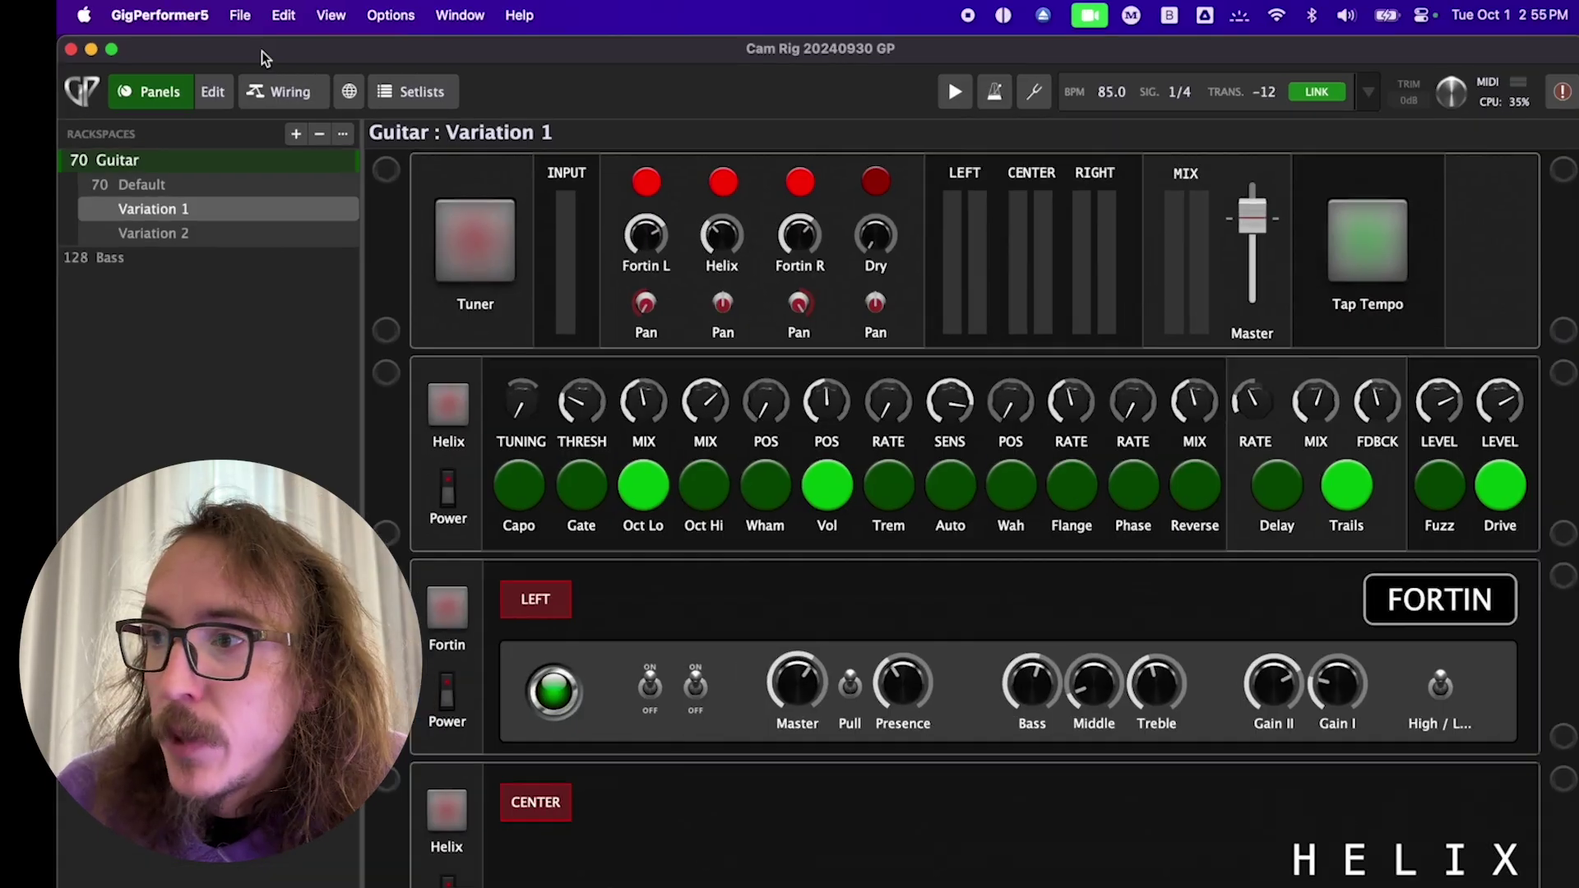
- Start a new Untitled gig via File > New > New Empty Gig
click(238, 15)
click(611, 38)
click(251, 17)
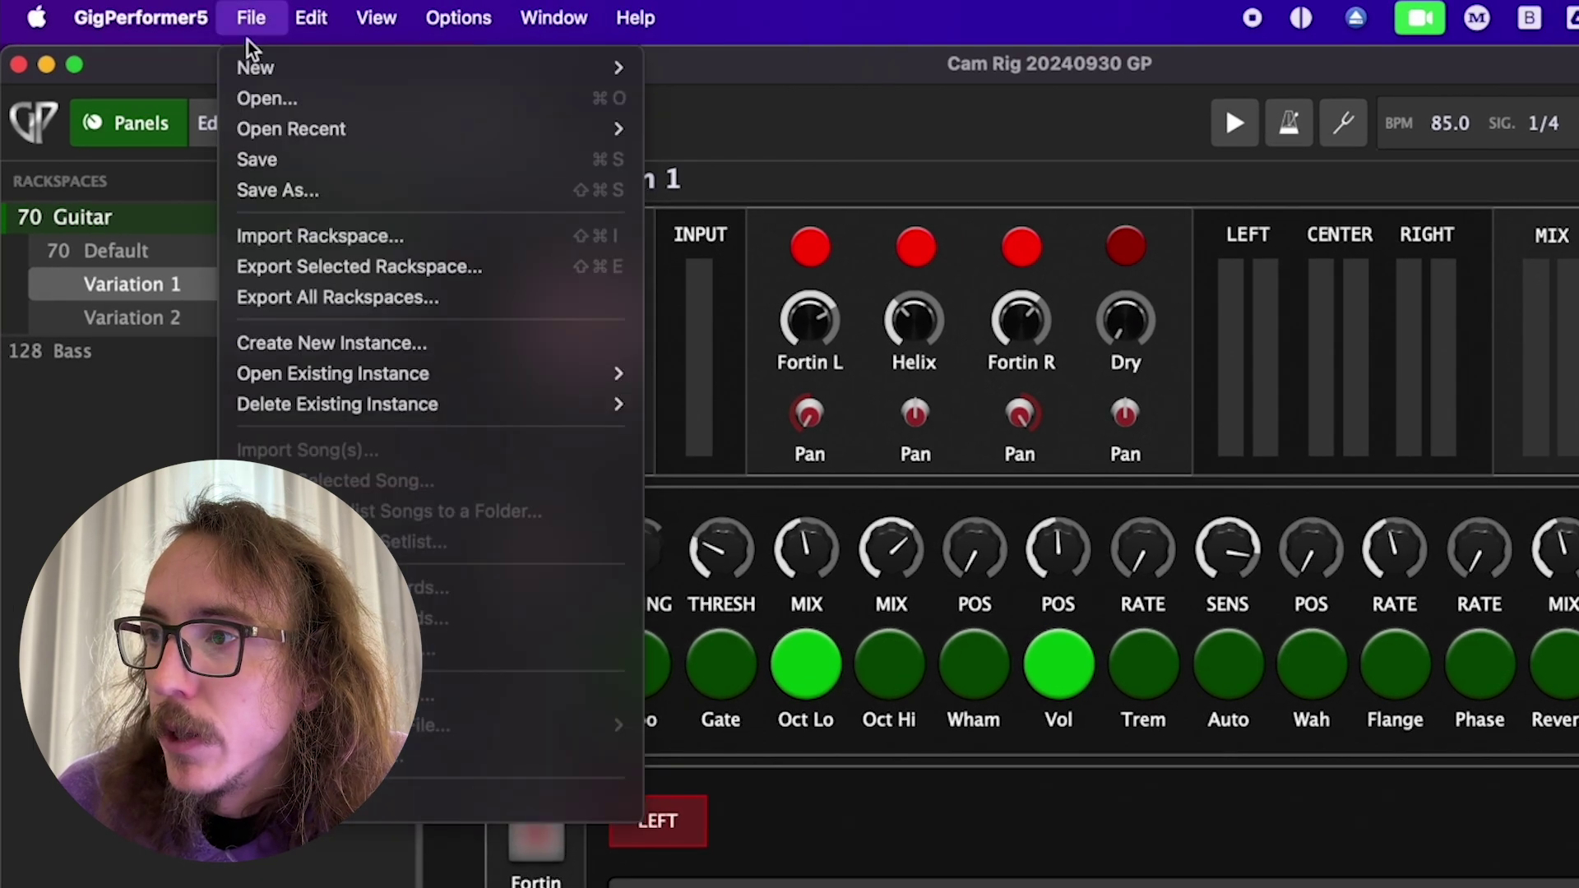
click(663, 64)
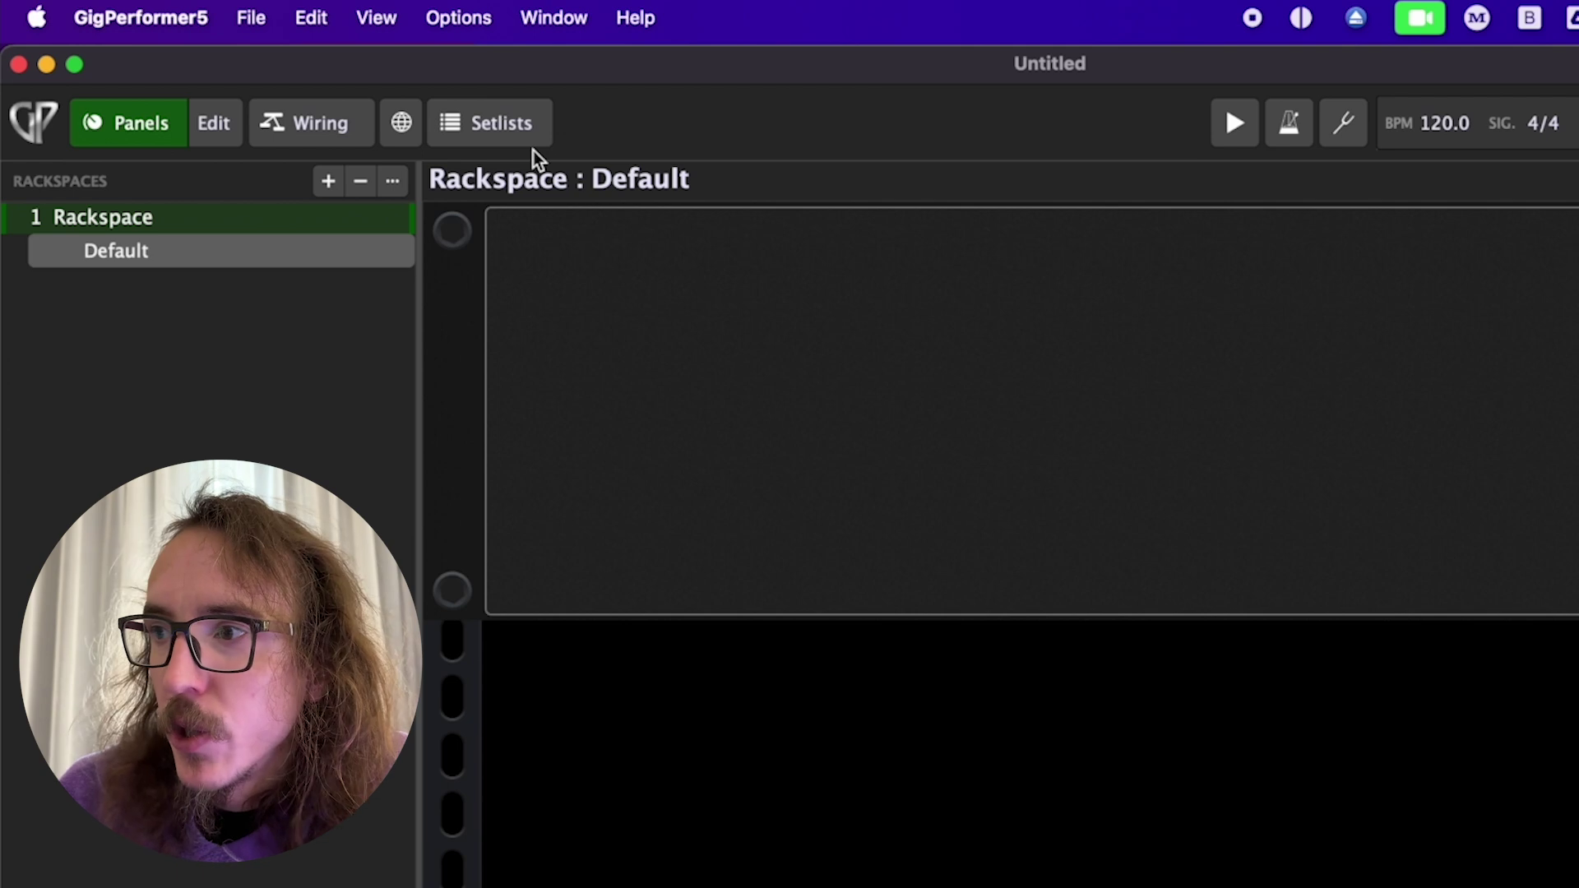
- In the wiring view, nudge Audio Out and wire Audio In channel 2 to Audio Out
click(328, 132)
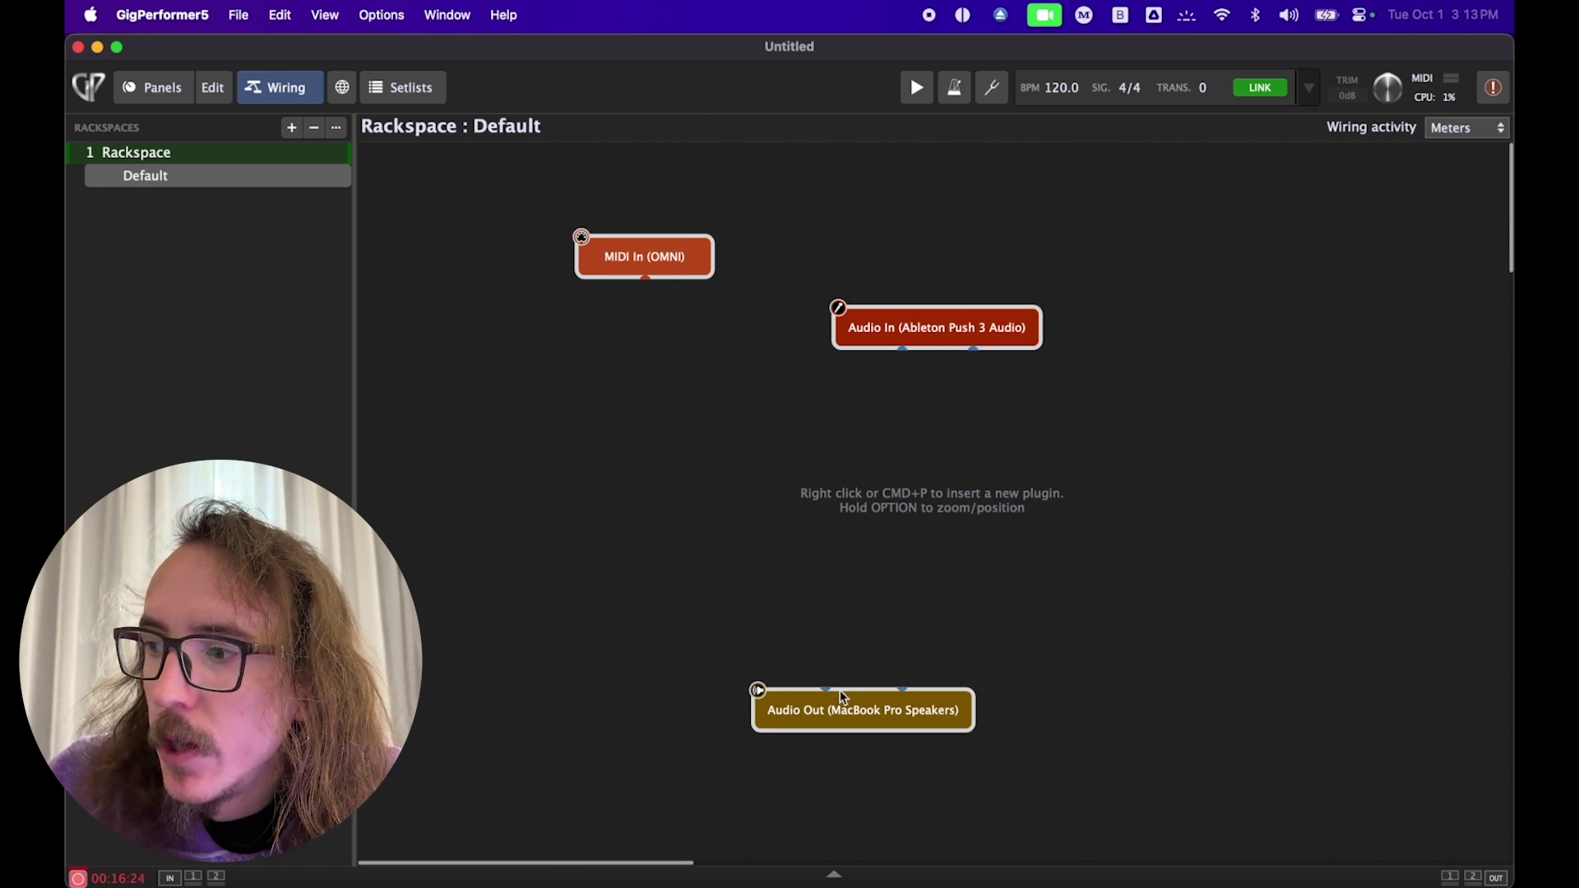
mouse_move(844, 698)
mouse_down()
mouse_move(843, 662)
mouse_move(859, 687)
mouse_up()
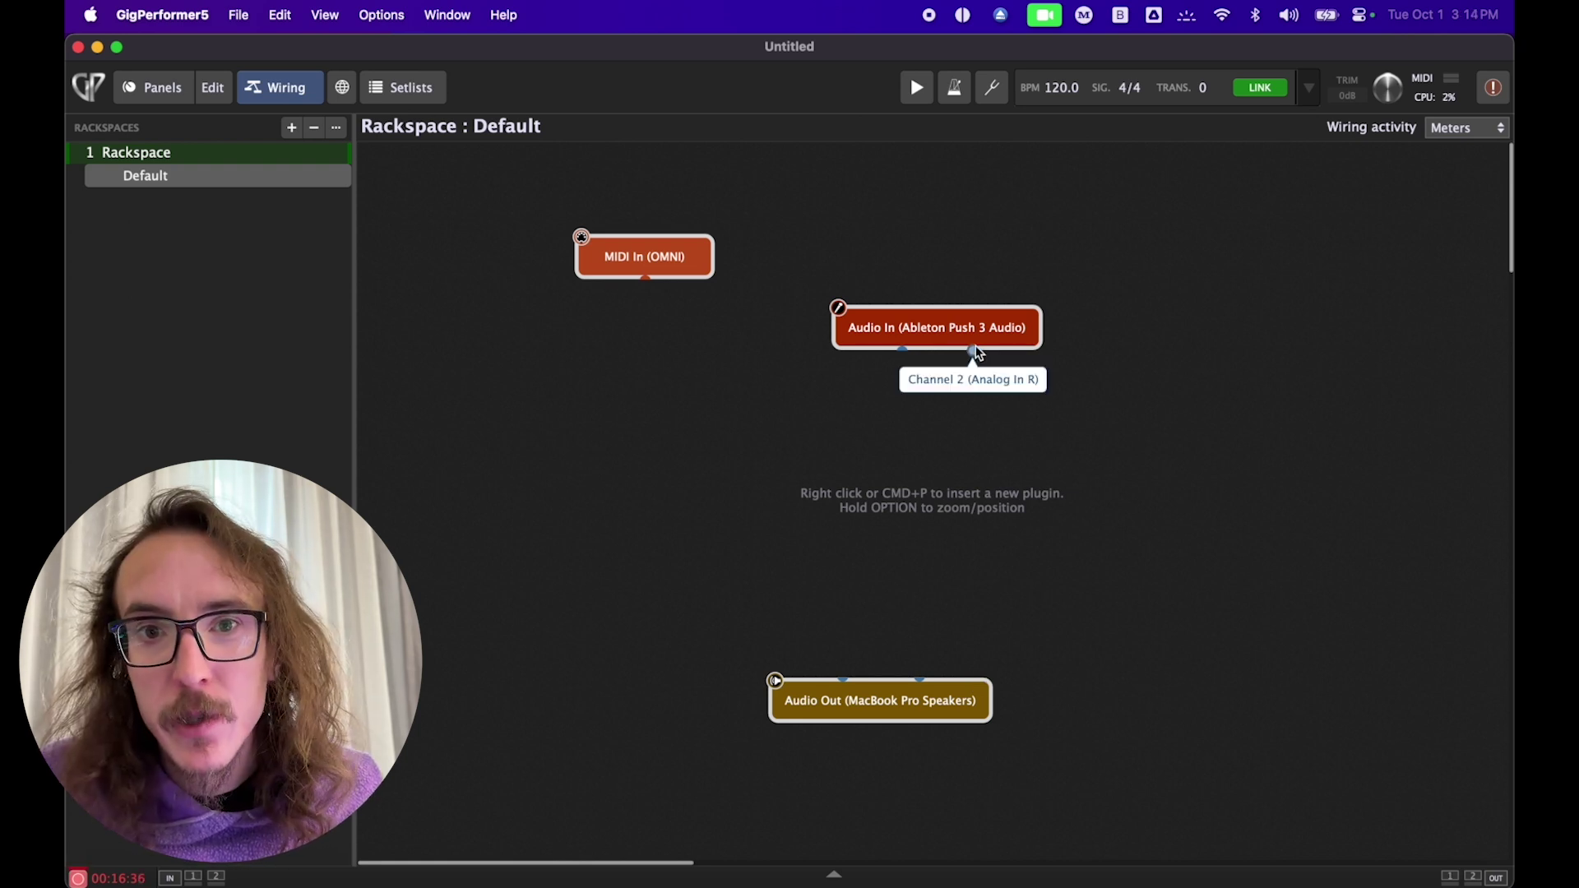
drag(975, 348, 933, 675)
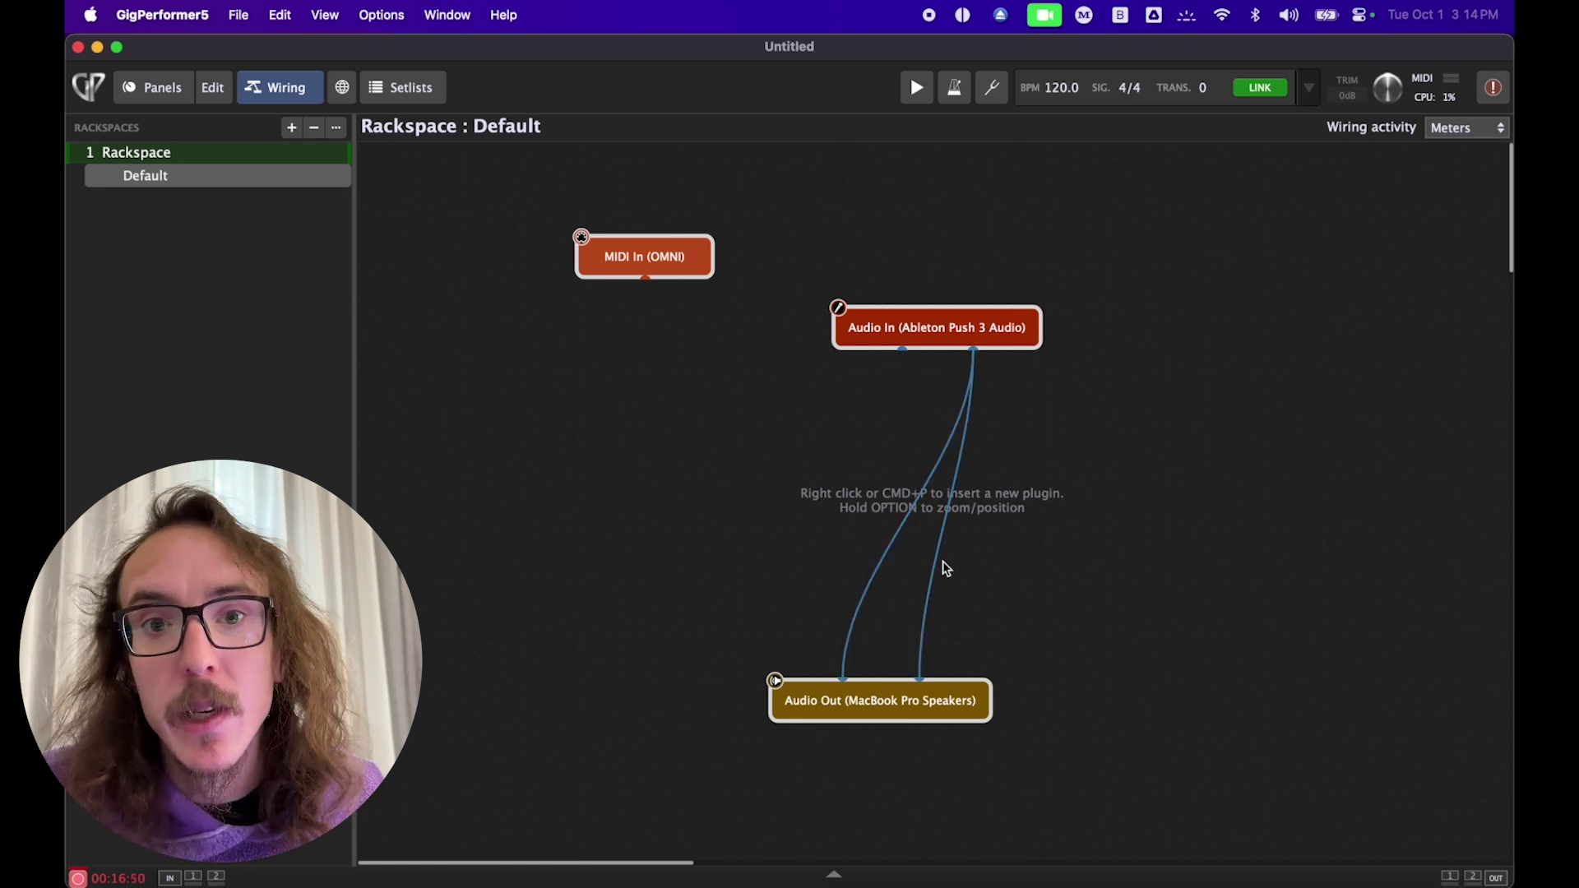
- Remove both direct wires between Audio In and Audio Out
right_click(922, 572)
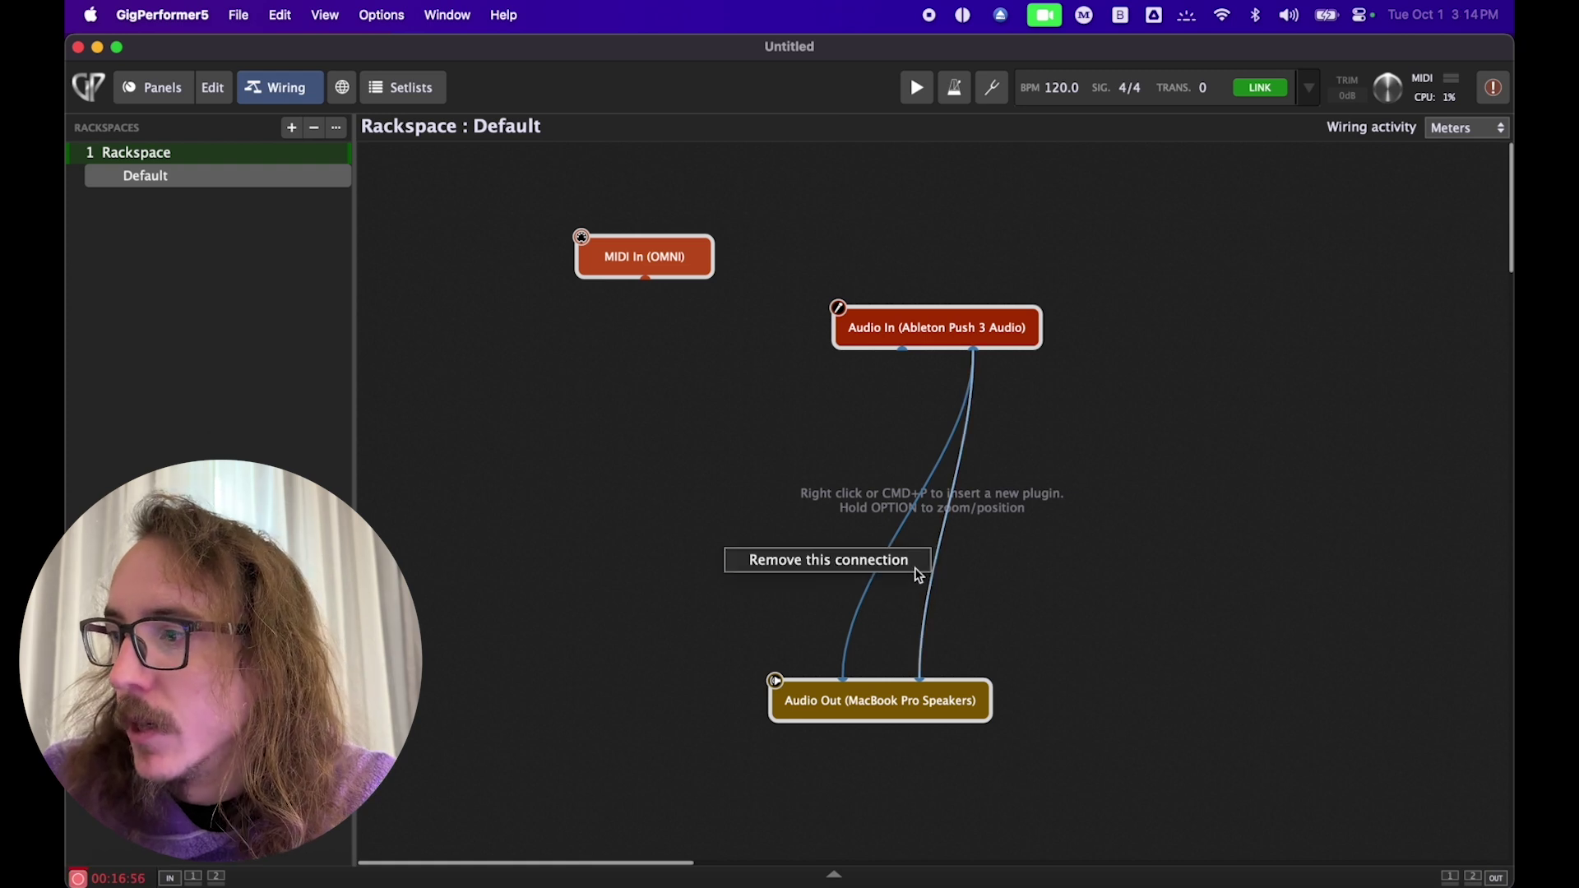
click(915, 568)
right_click(885, 567)
click(855, 553)
- Insert the Line 6 Helix Native plugin and wire Audio In into it
right_click(855, 551)
mouse_move(855, 559)
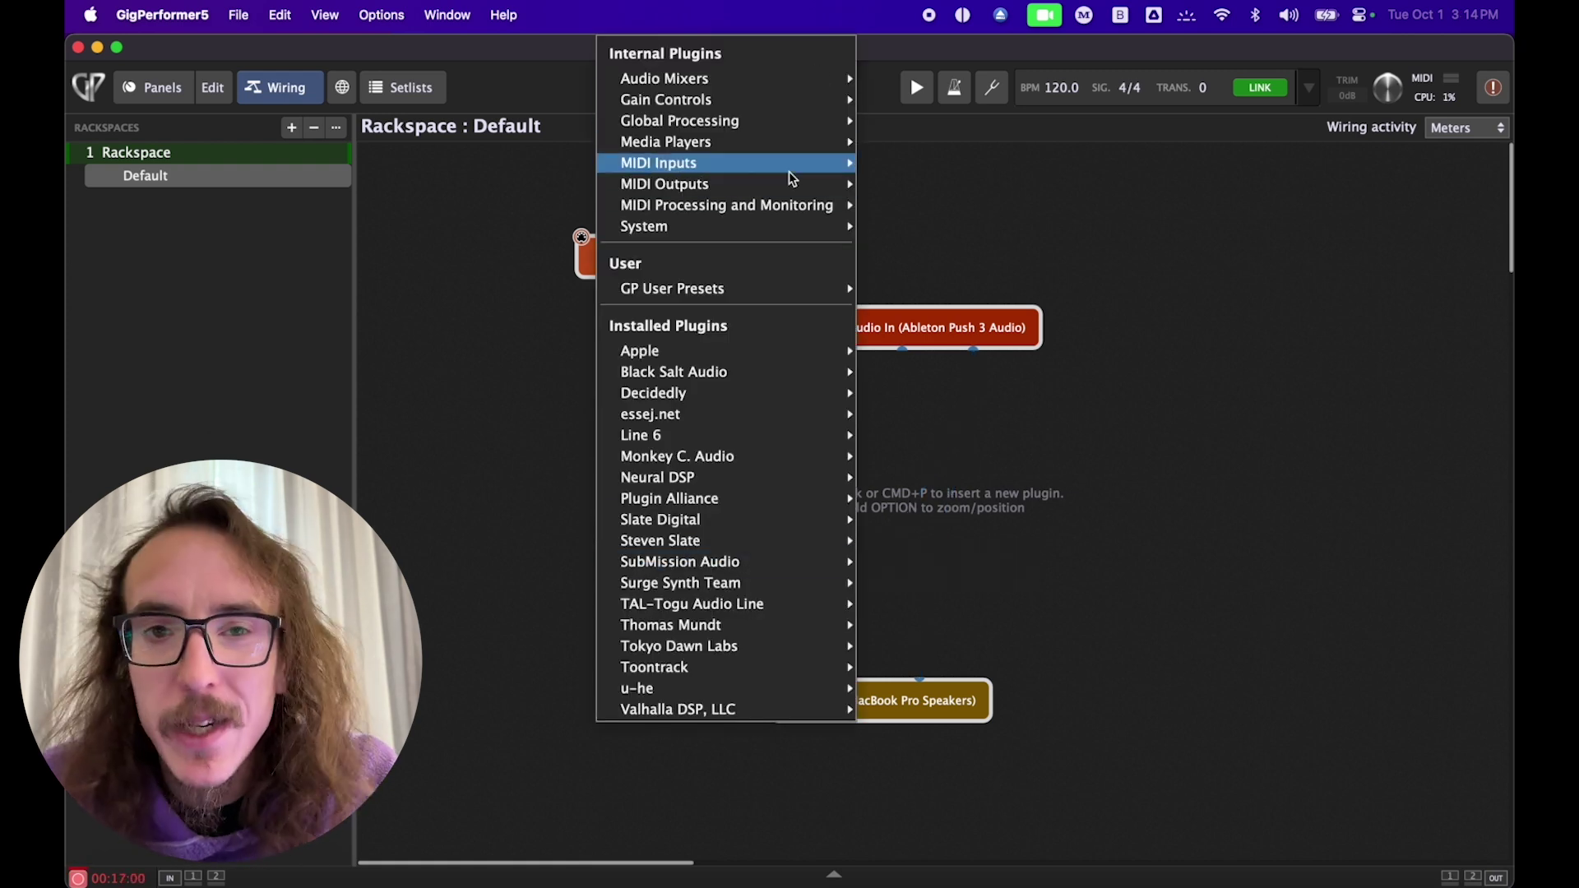
mouse_move(744, 144)
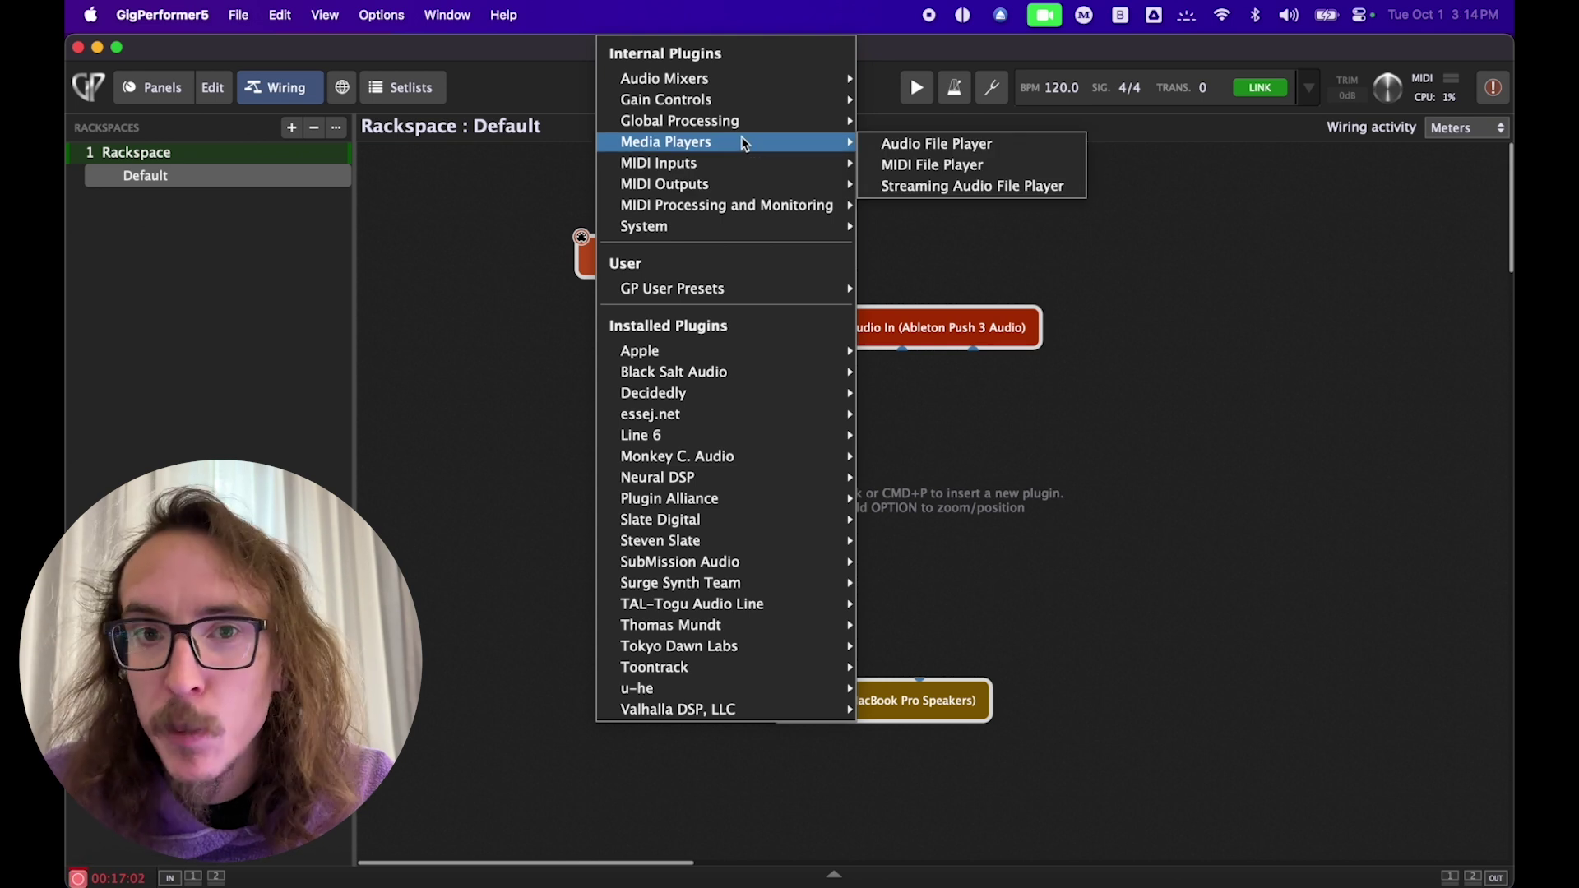
mouse_move(752, 543)
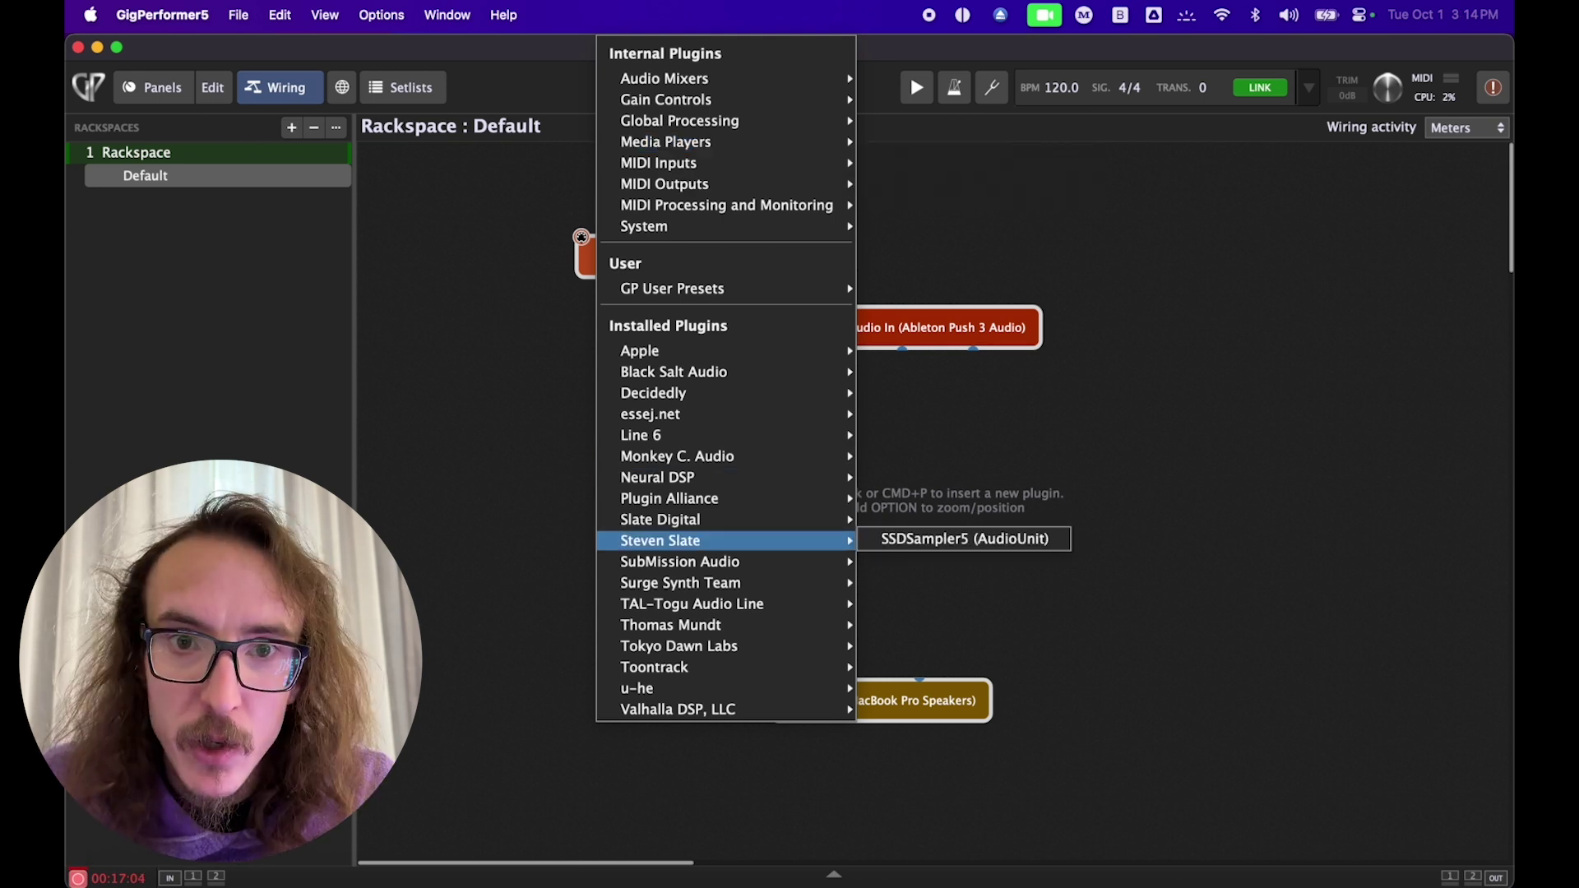
mouse_move(687, 438)
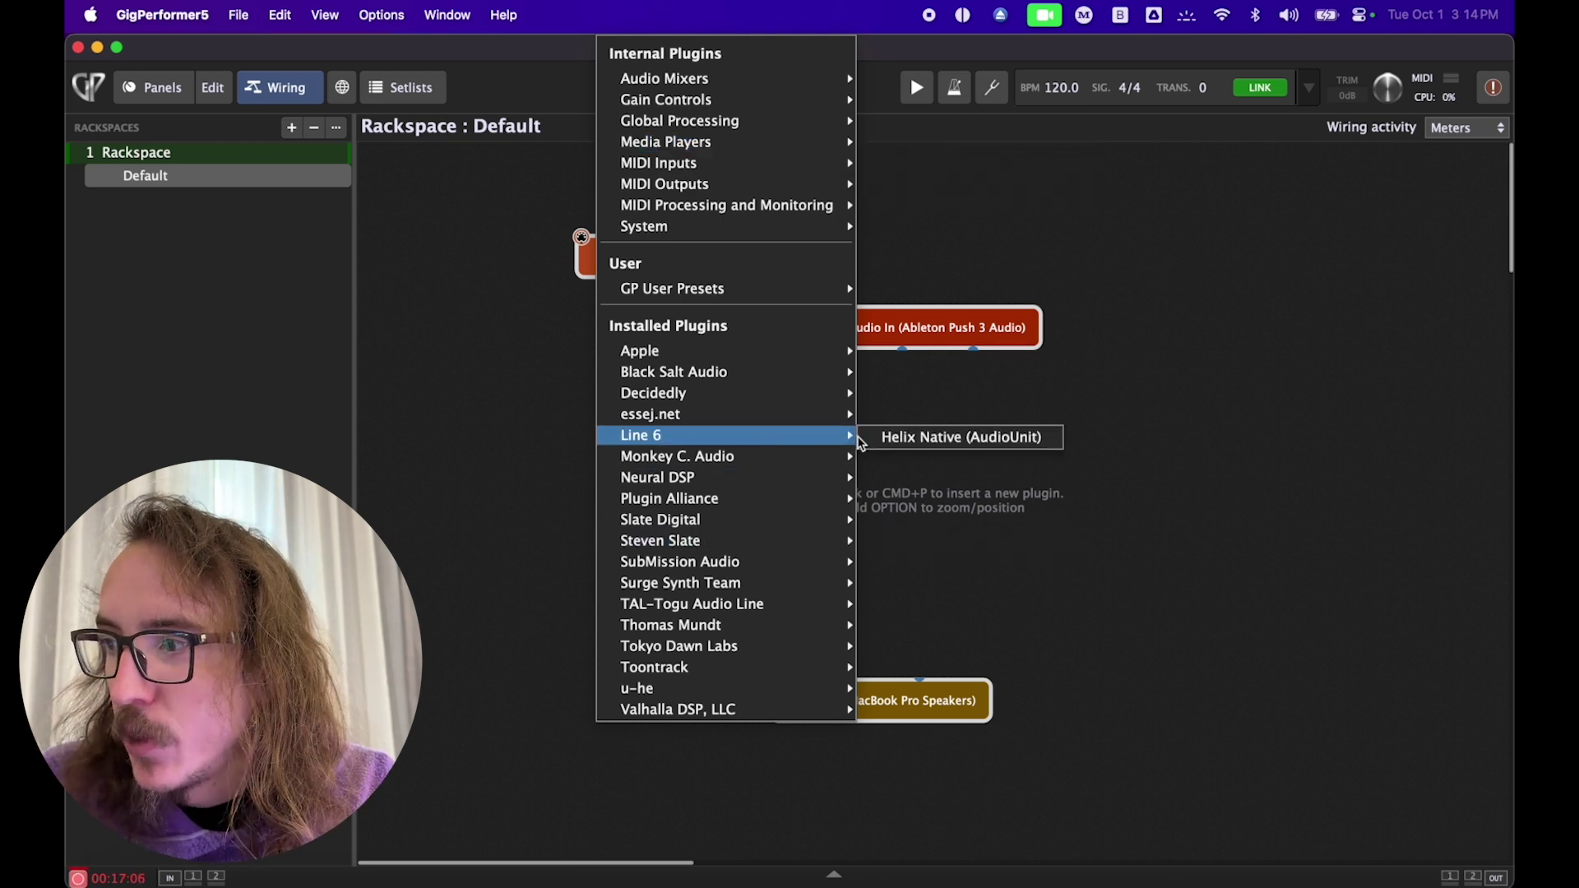
click(900, 444)
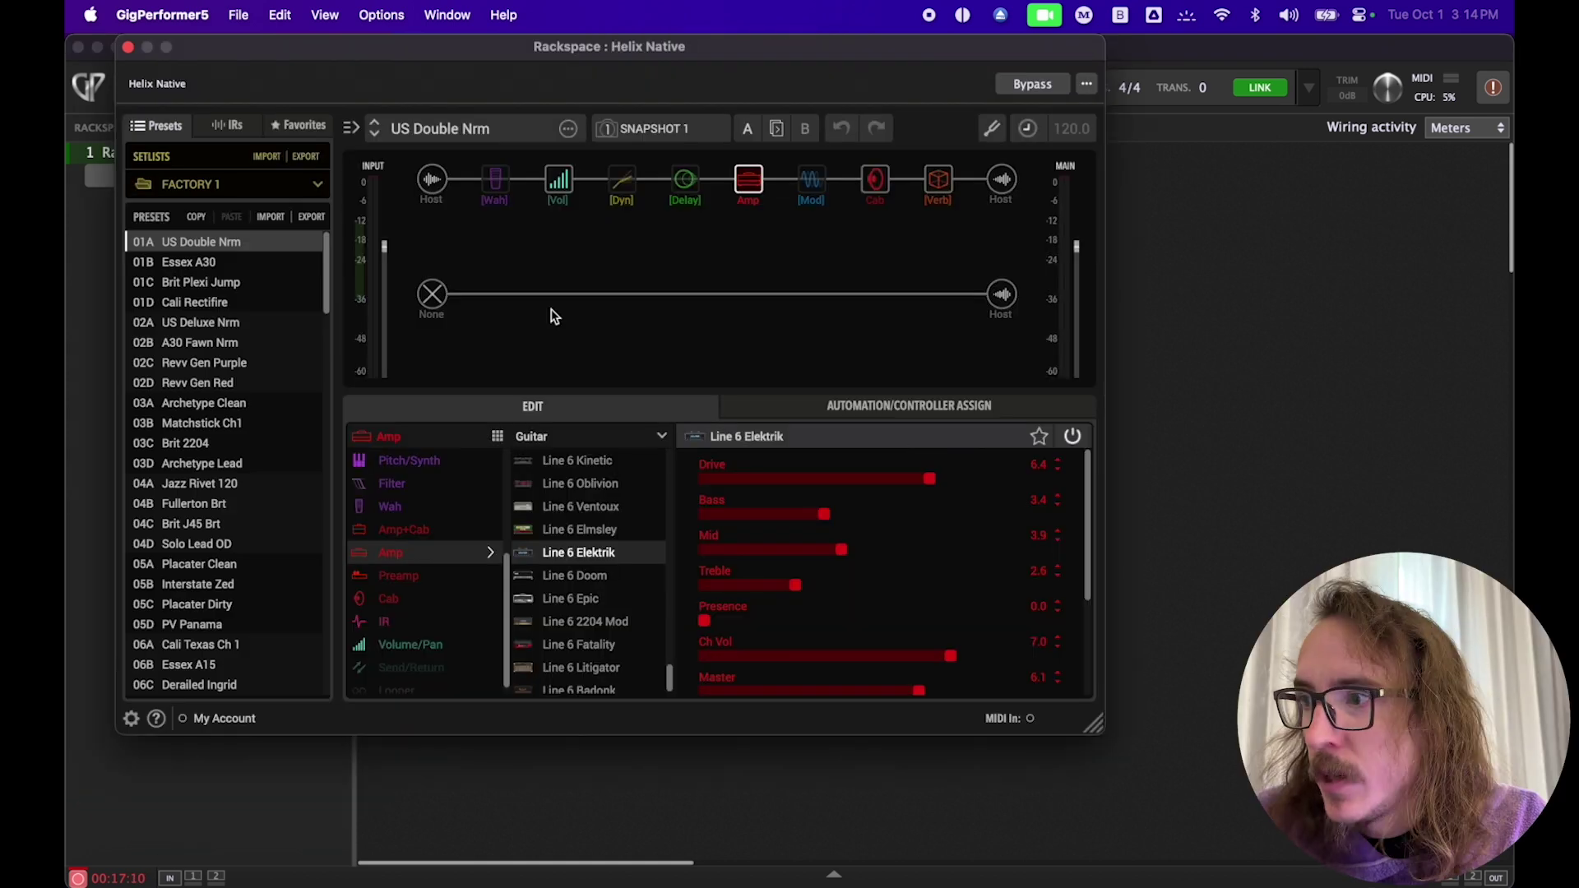
drag(446, 56, 643, 151)
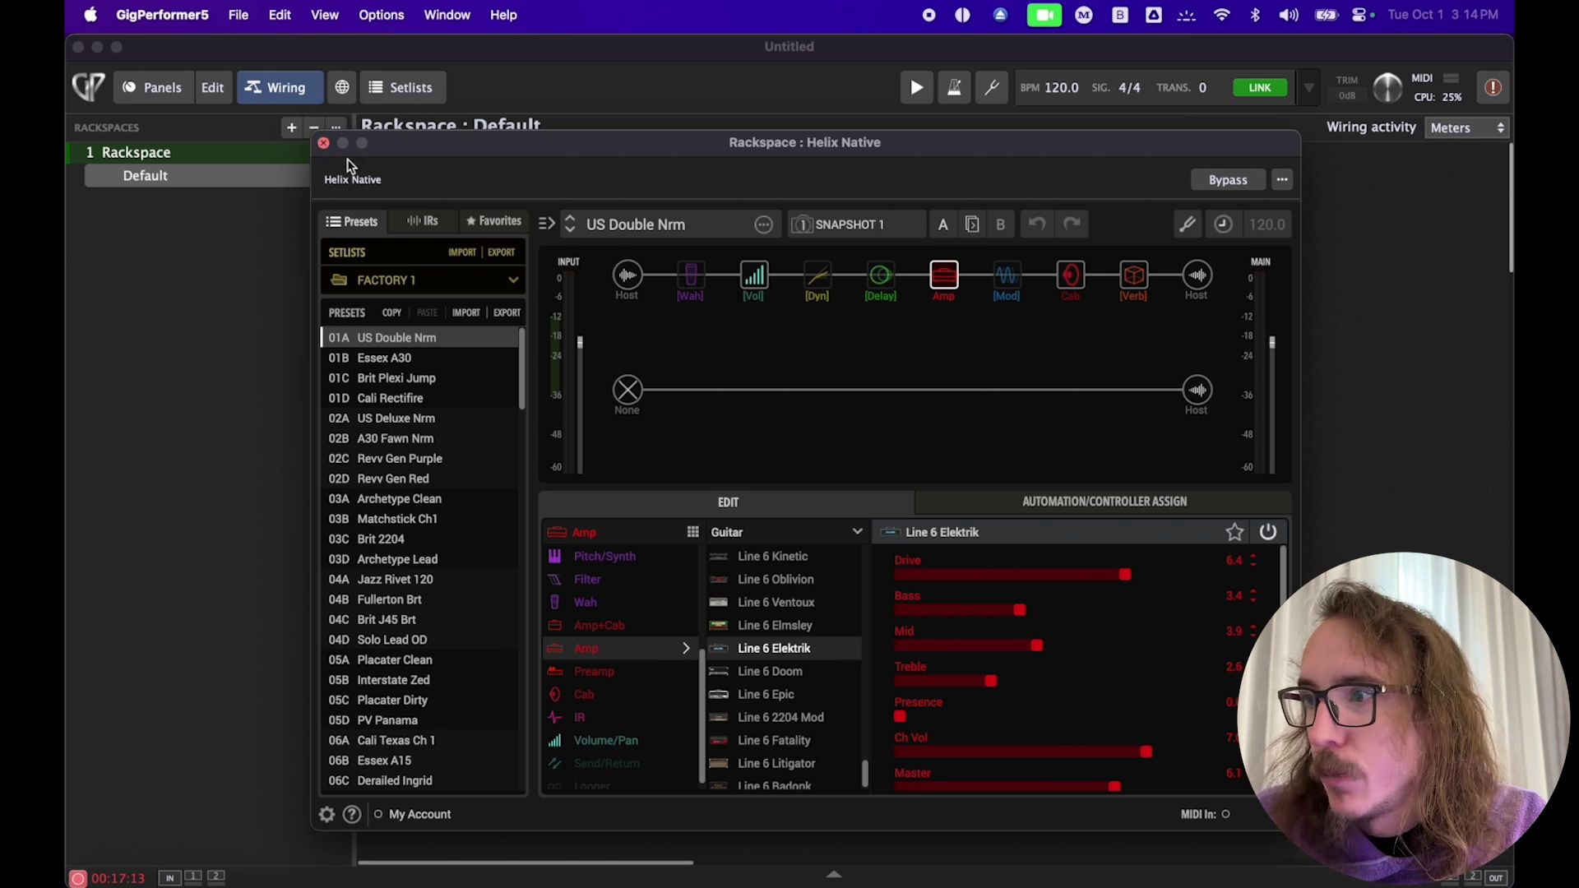
key(super+w)
drag(974, 352, 836, 668)
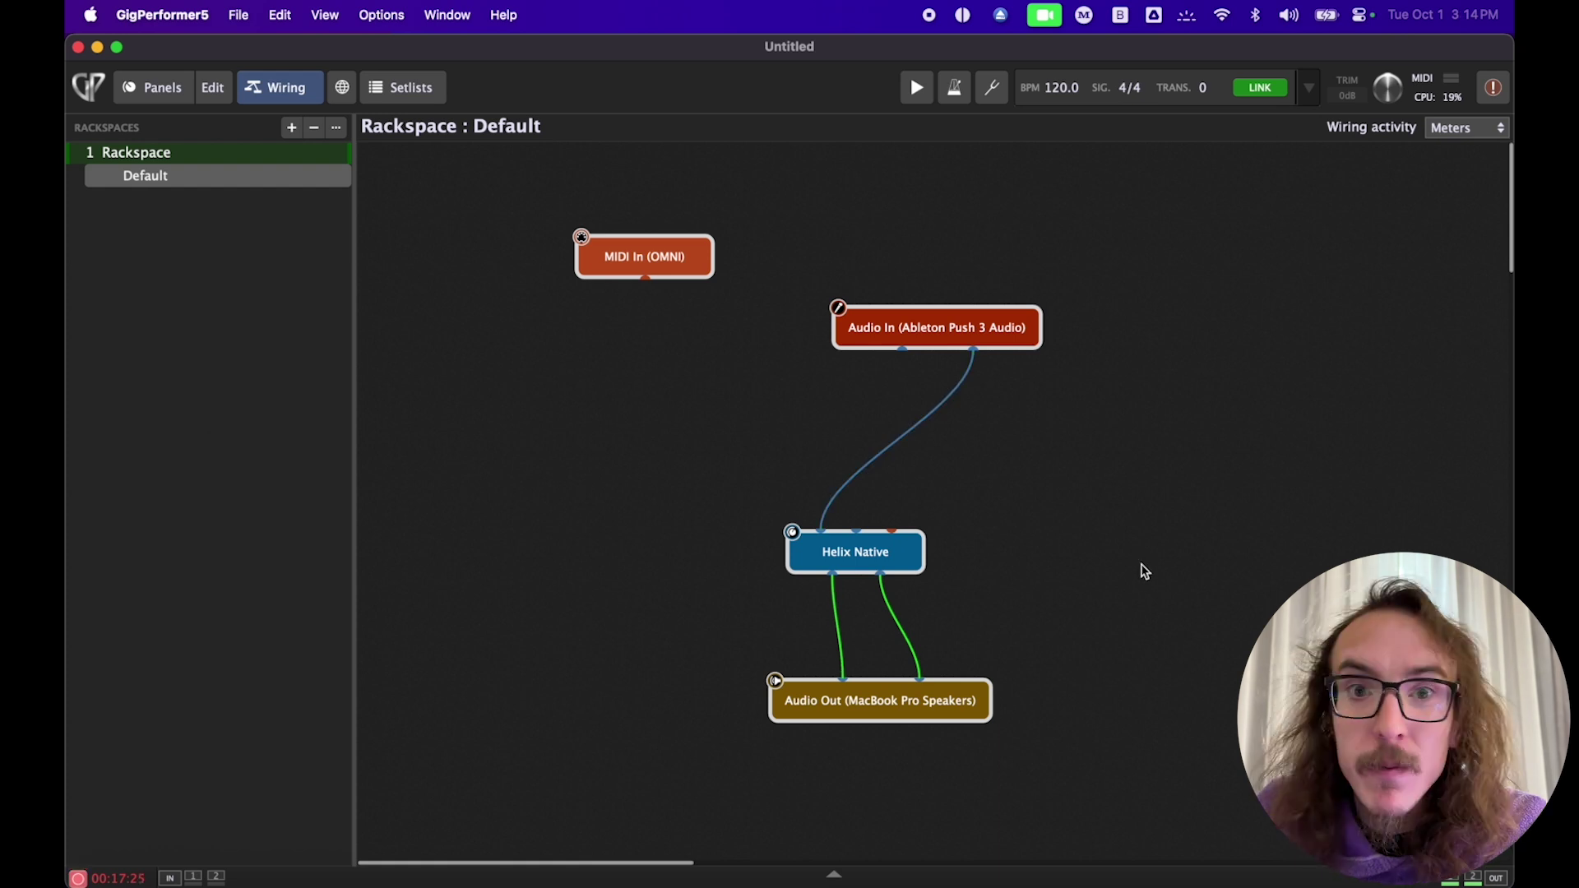
- Add the Valhalla DSP ValhallaRoom reverb plugin to the rackspace
right_click(1115, 599)
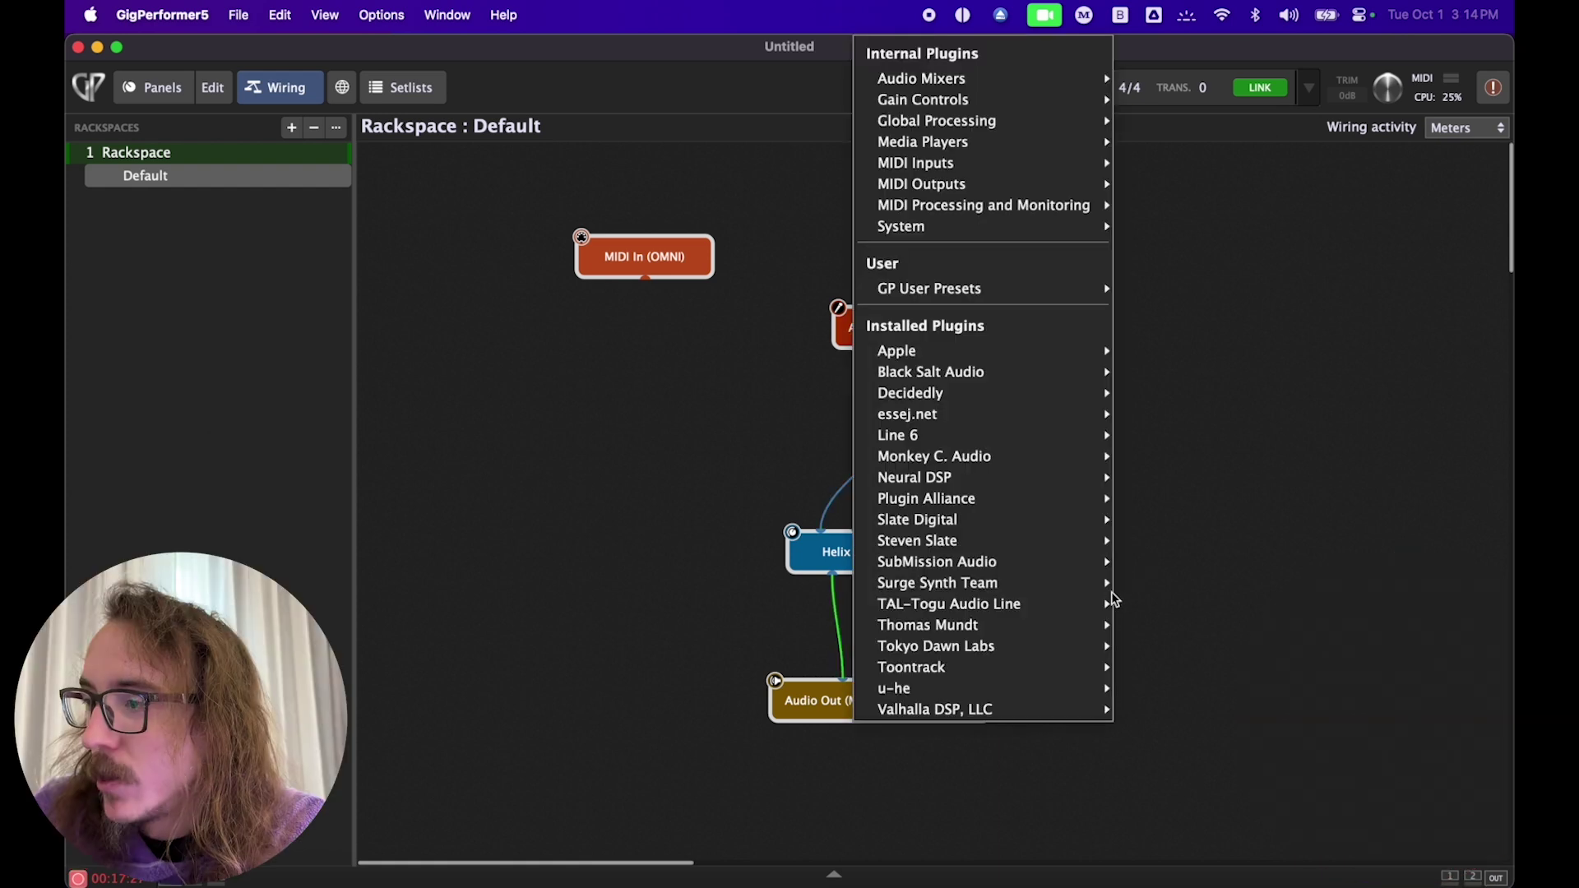
mouse_move(1035, 710)
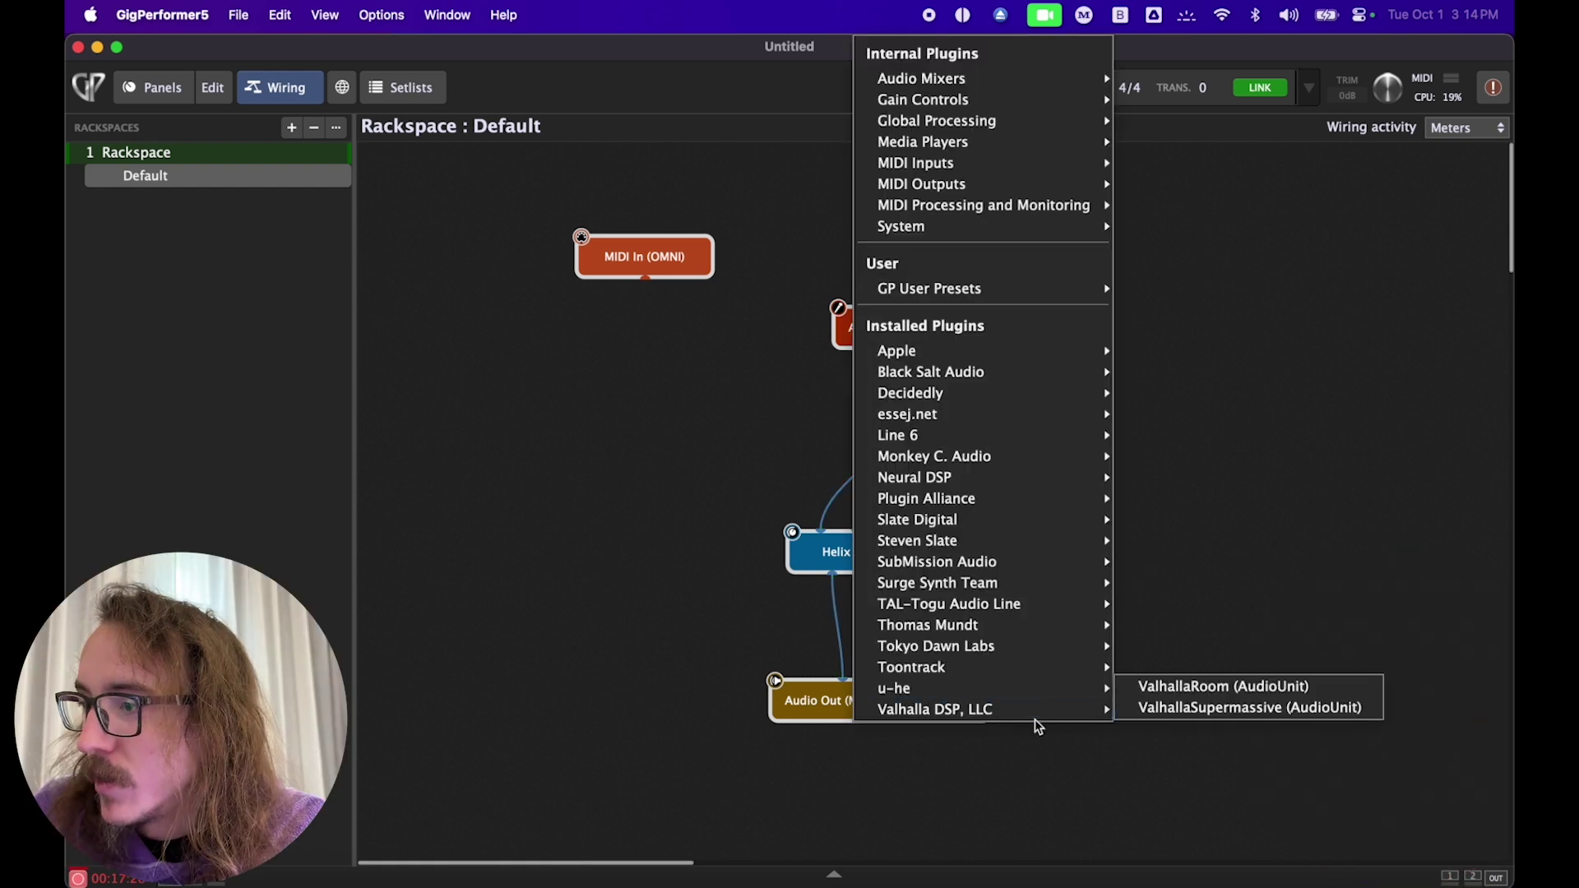
click(1154, 689)
click(178, 363)
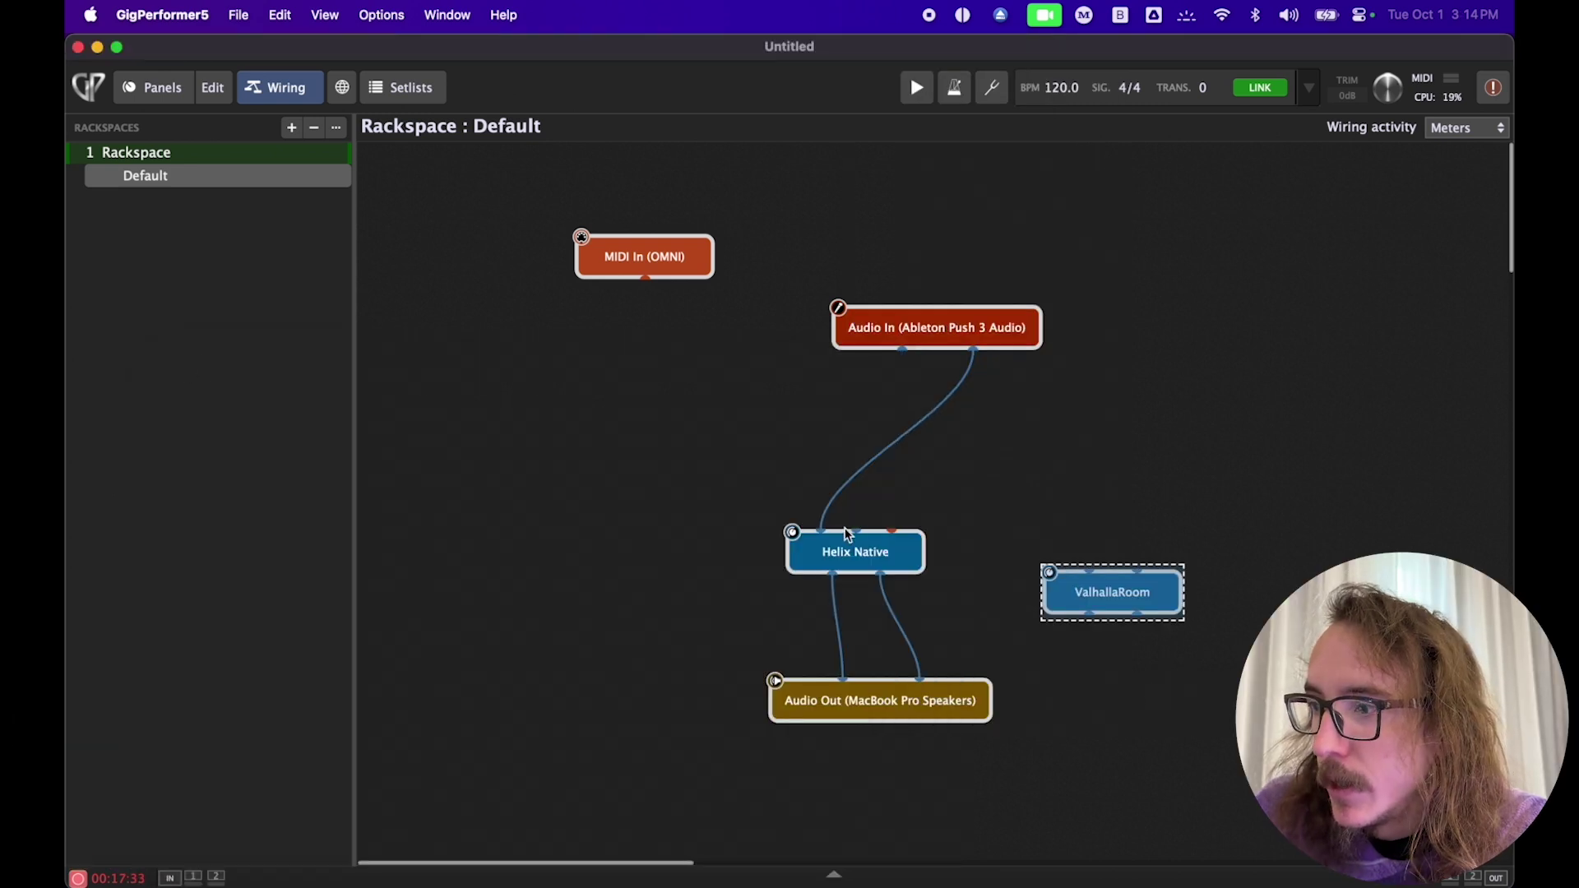
- Move Helix Native up and drop ValhallaRoom onto the Helix-to-Audio Out wires
drag(855, 549, 855, 459)
click(1043, 490)
click(1107, 586)
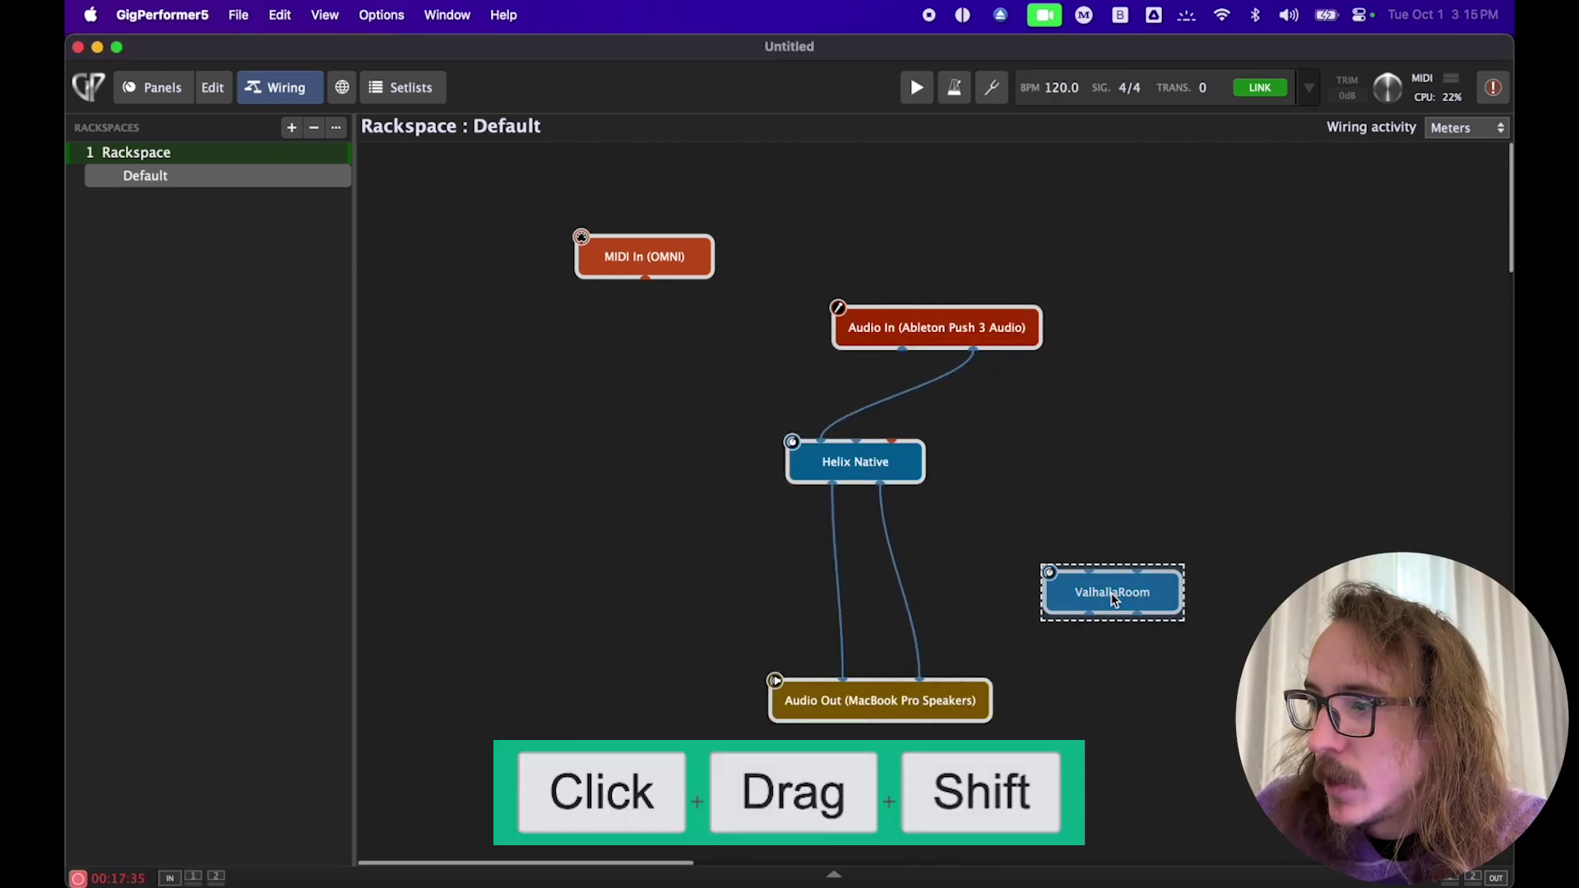
drag(1111, 594, 889, 597)
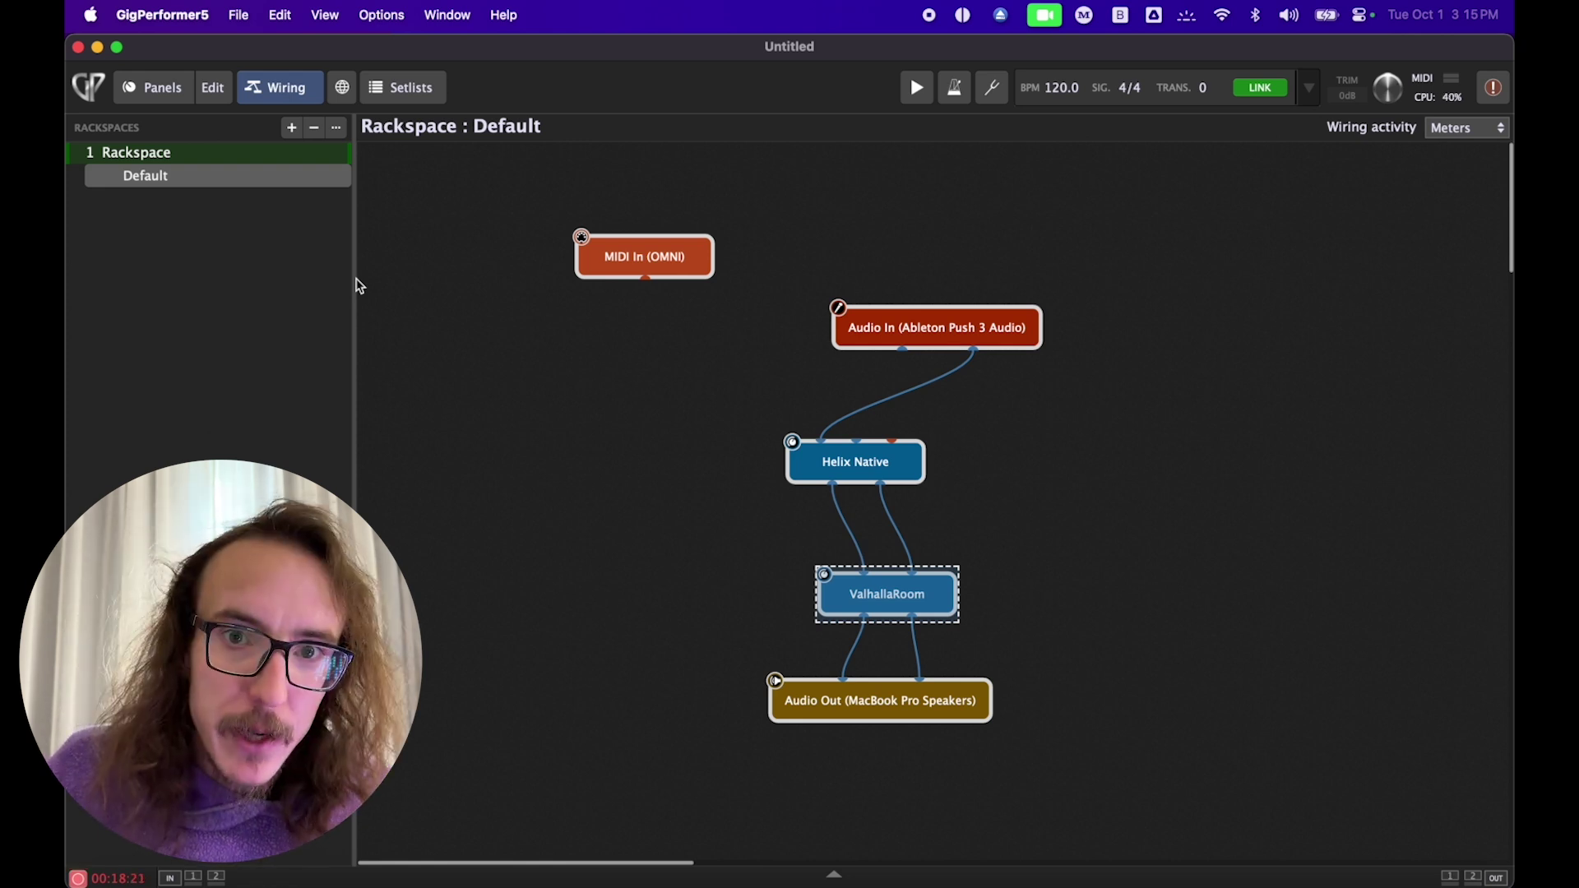
- Open the ValhallaRoom editor to confirm it is in the chain, then close it
click(160, 93)
click(275, 87)
click(728, 493)
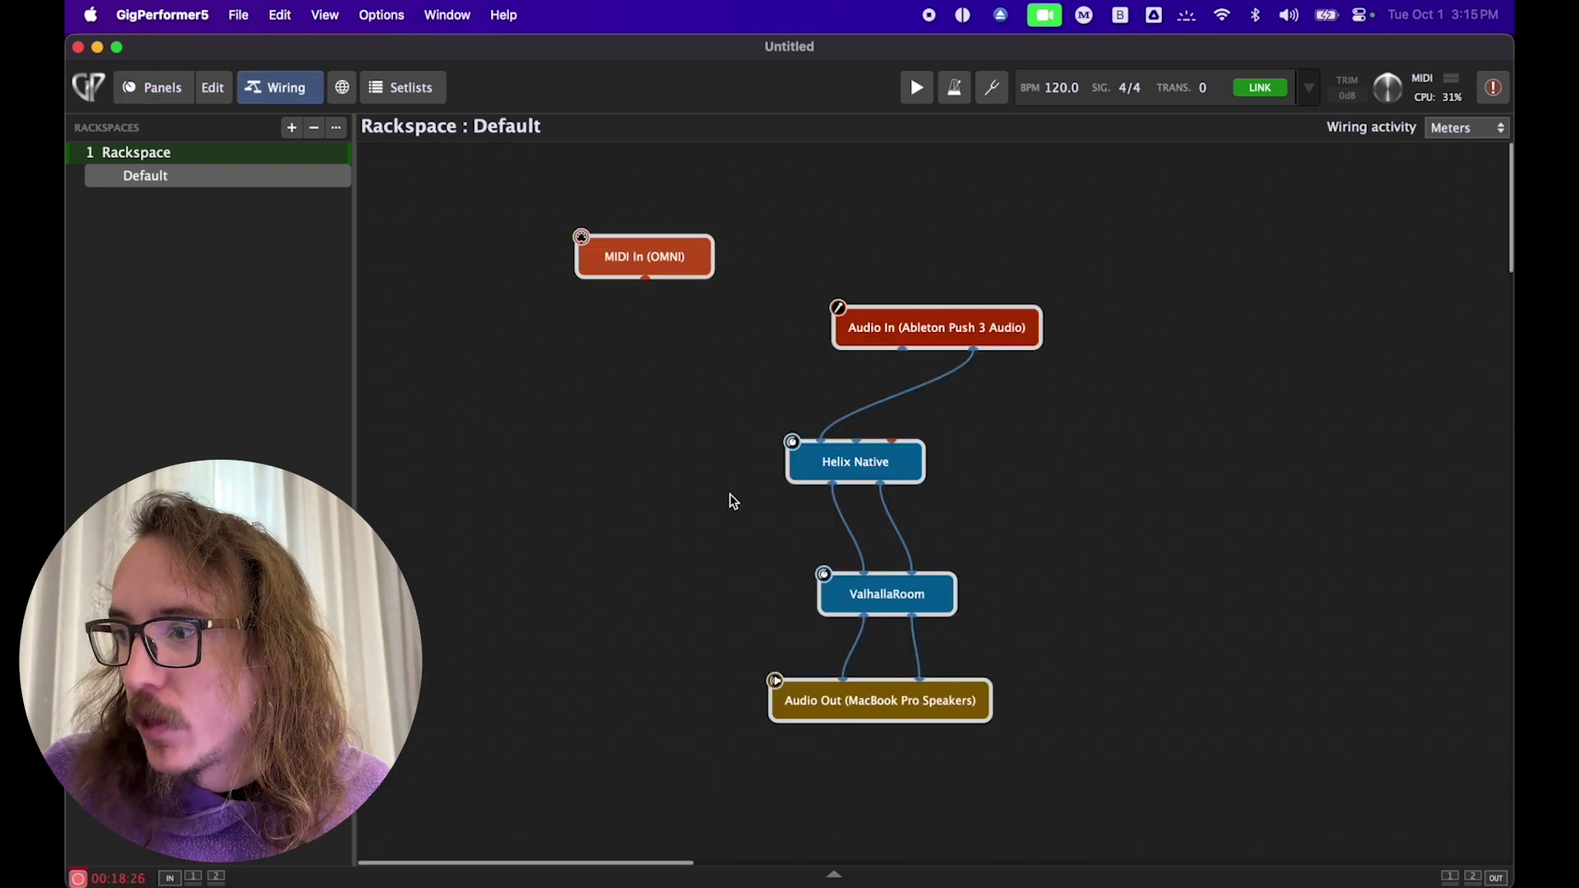
double_click(904, 613)
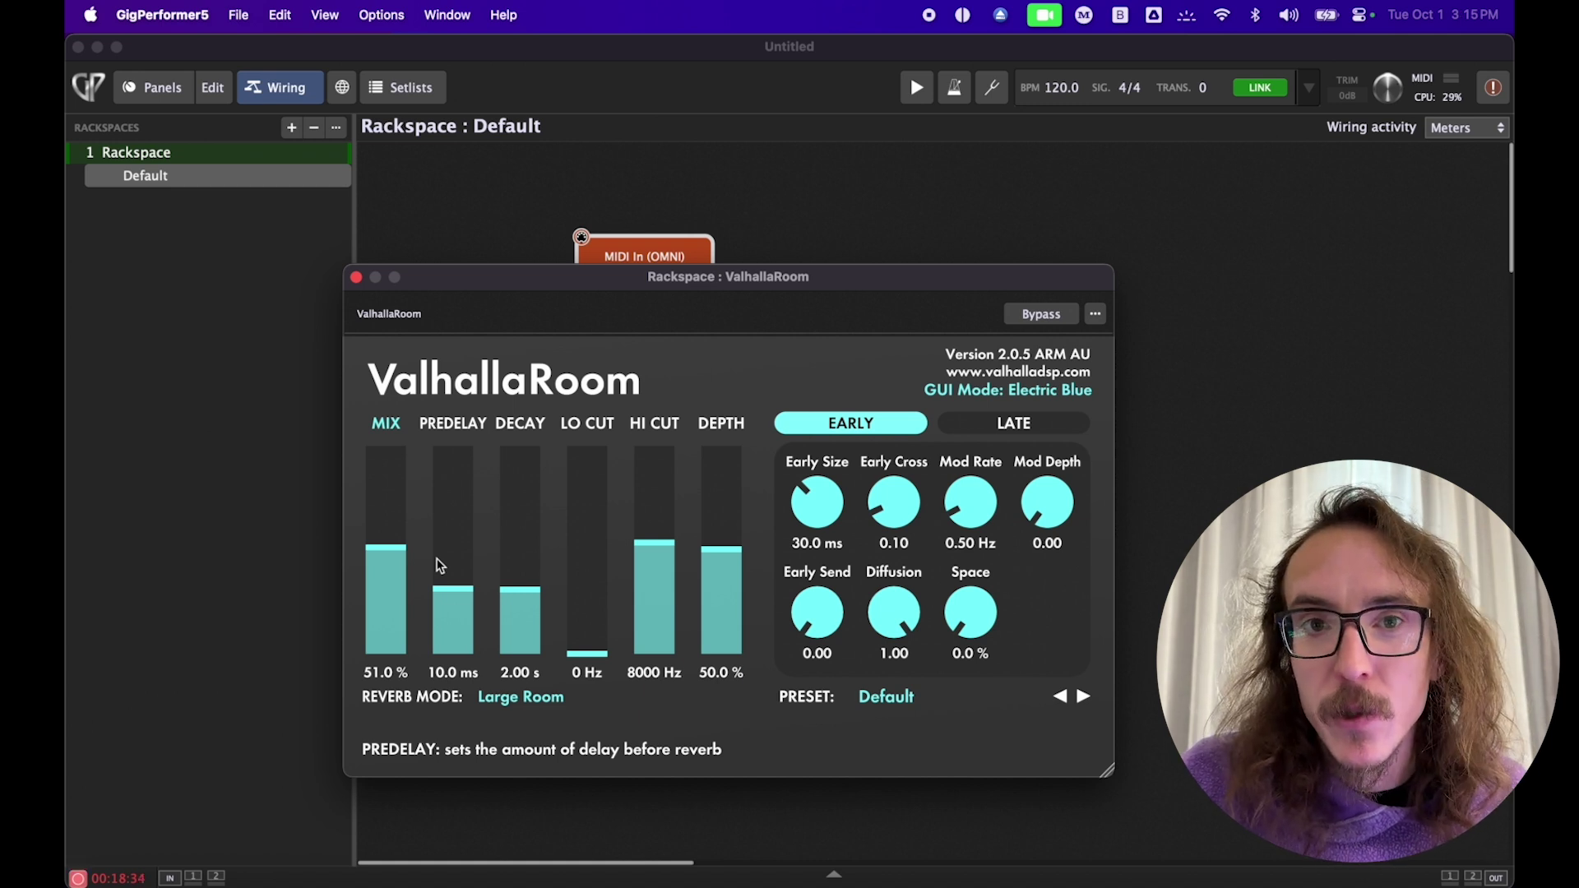
click(356, 277)
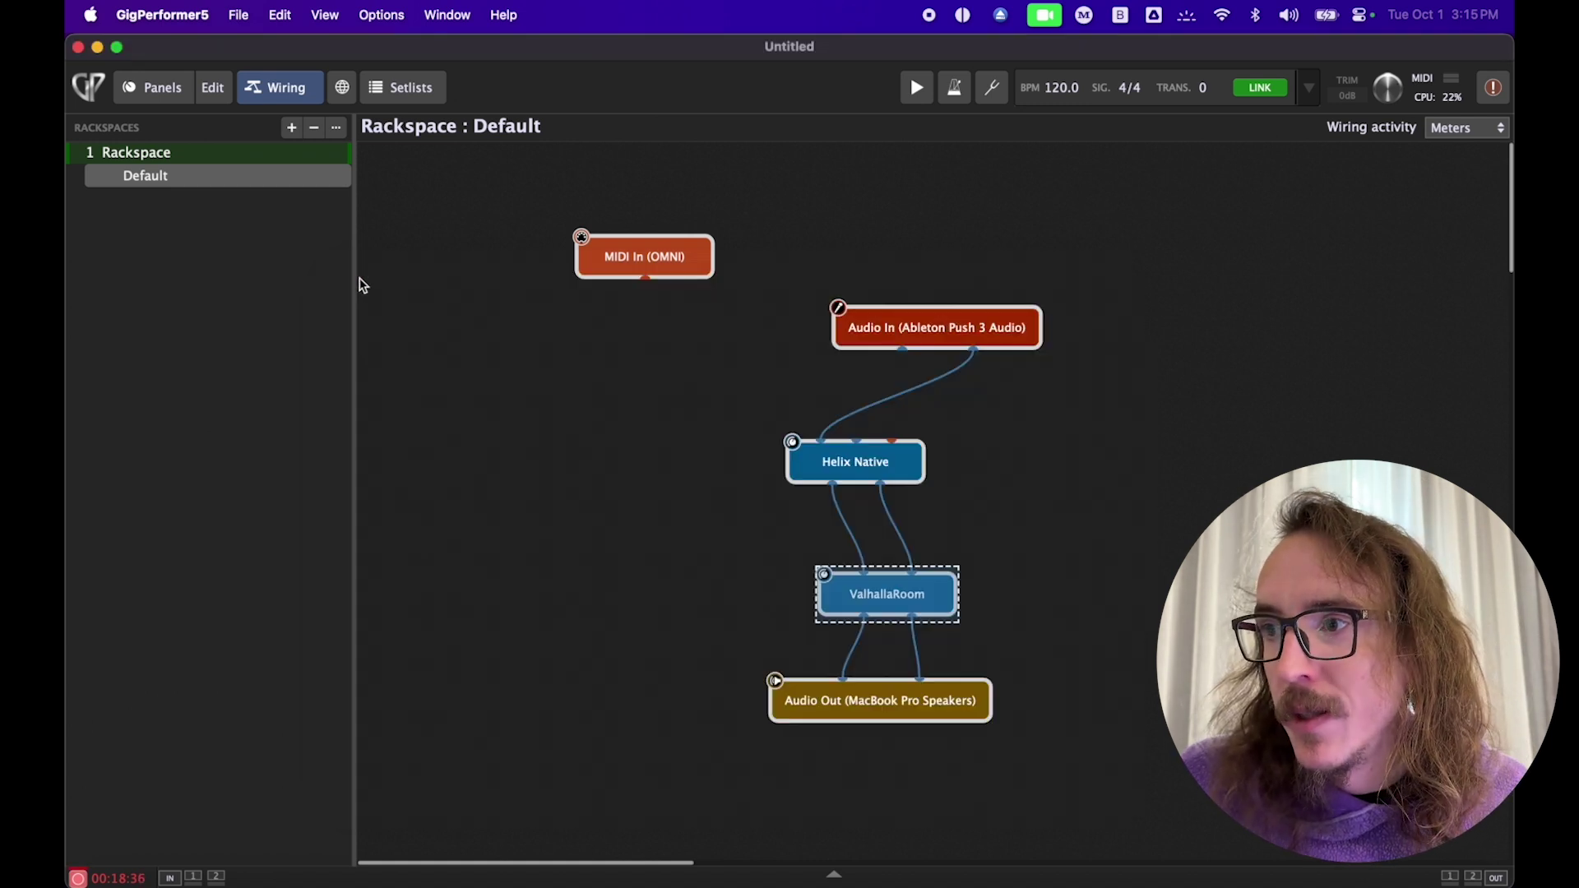
click(219, 90)
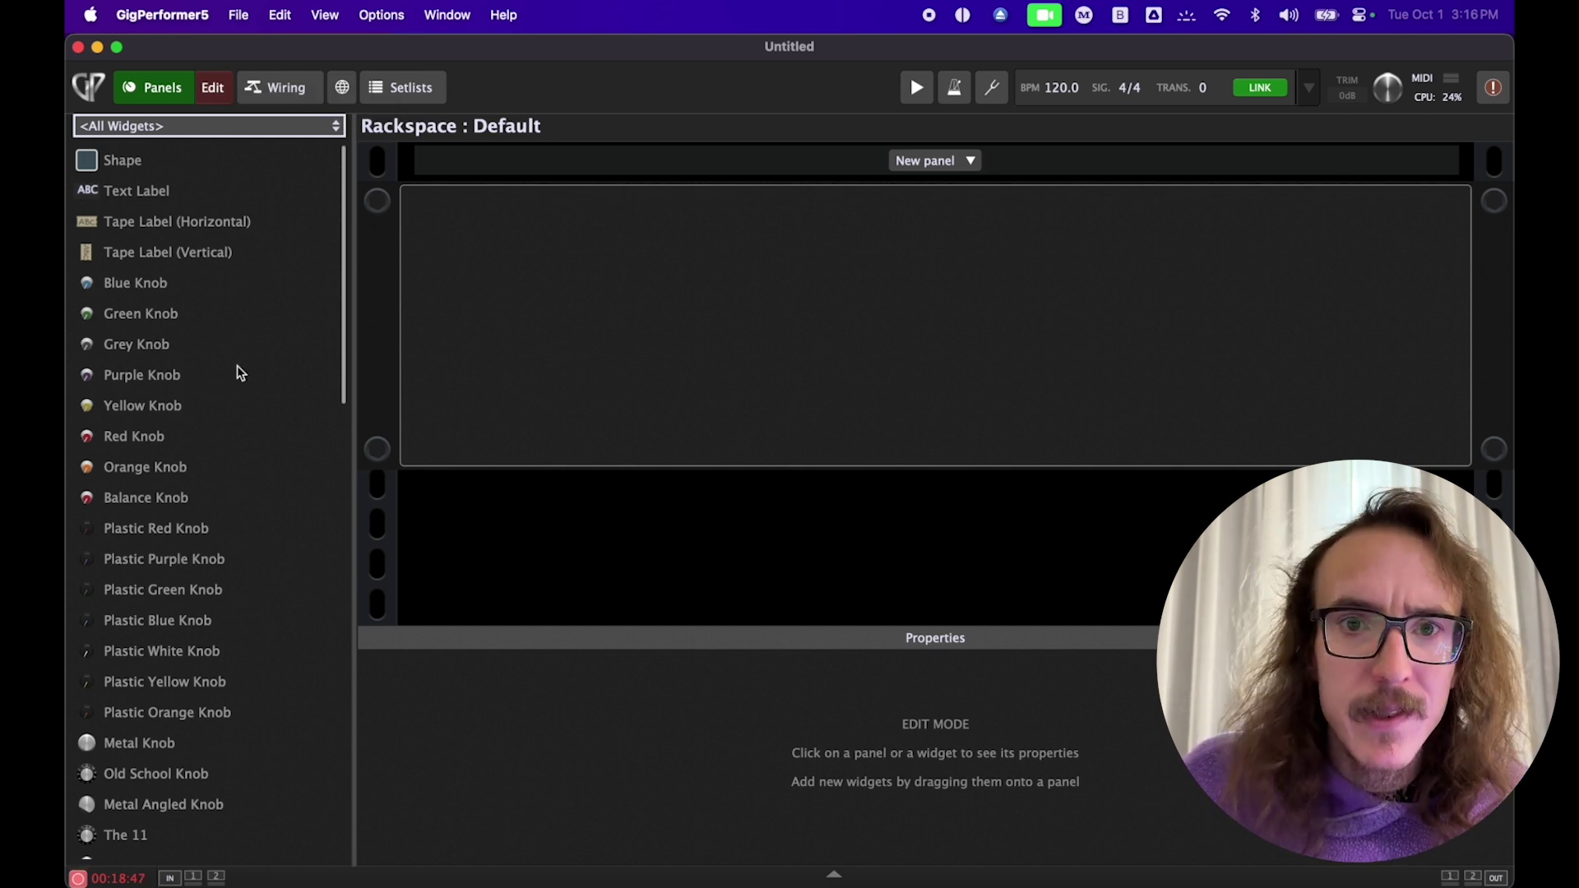
- Scroll through the widget library in panel edit mode
scroll(236, 366, down, 1)
- Place a Purple Knob on the panel and map it to ValhallaRoom's '0 – mix' parameter
scroll(237, 366, down, 1)
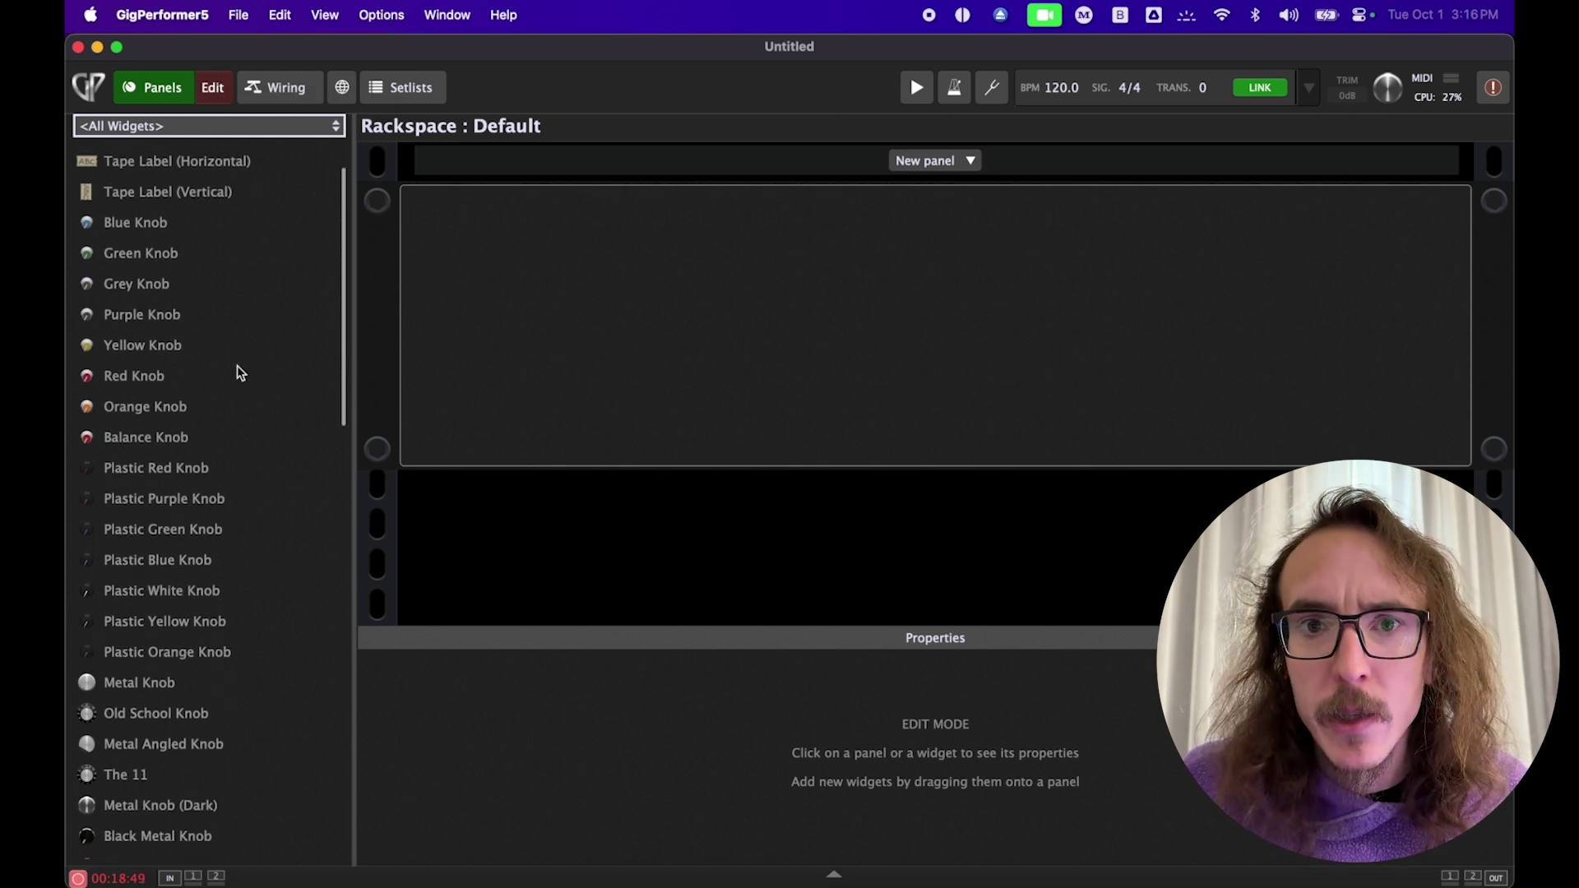
drag(140, 329, 497, 306)
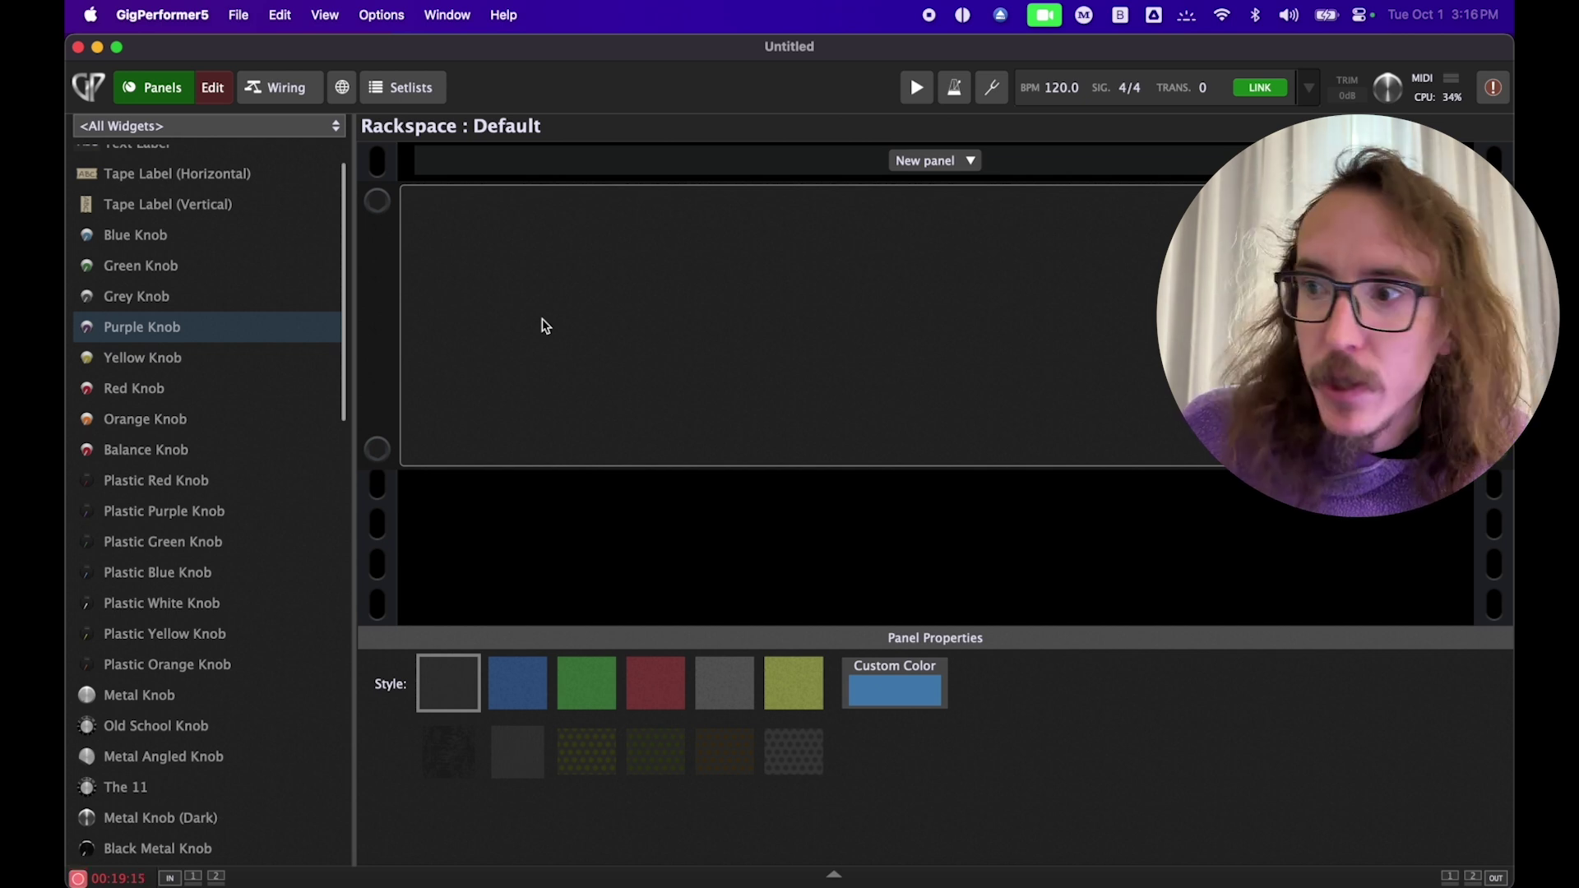
drag(176, 326, 575, 290)
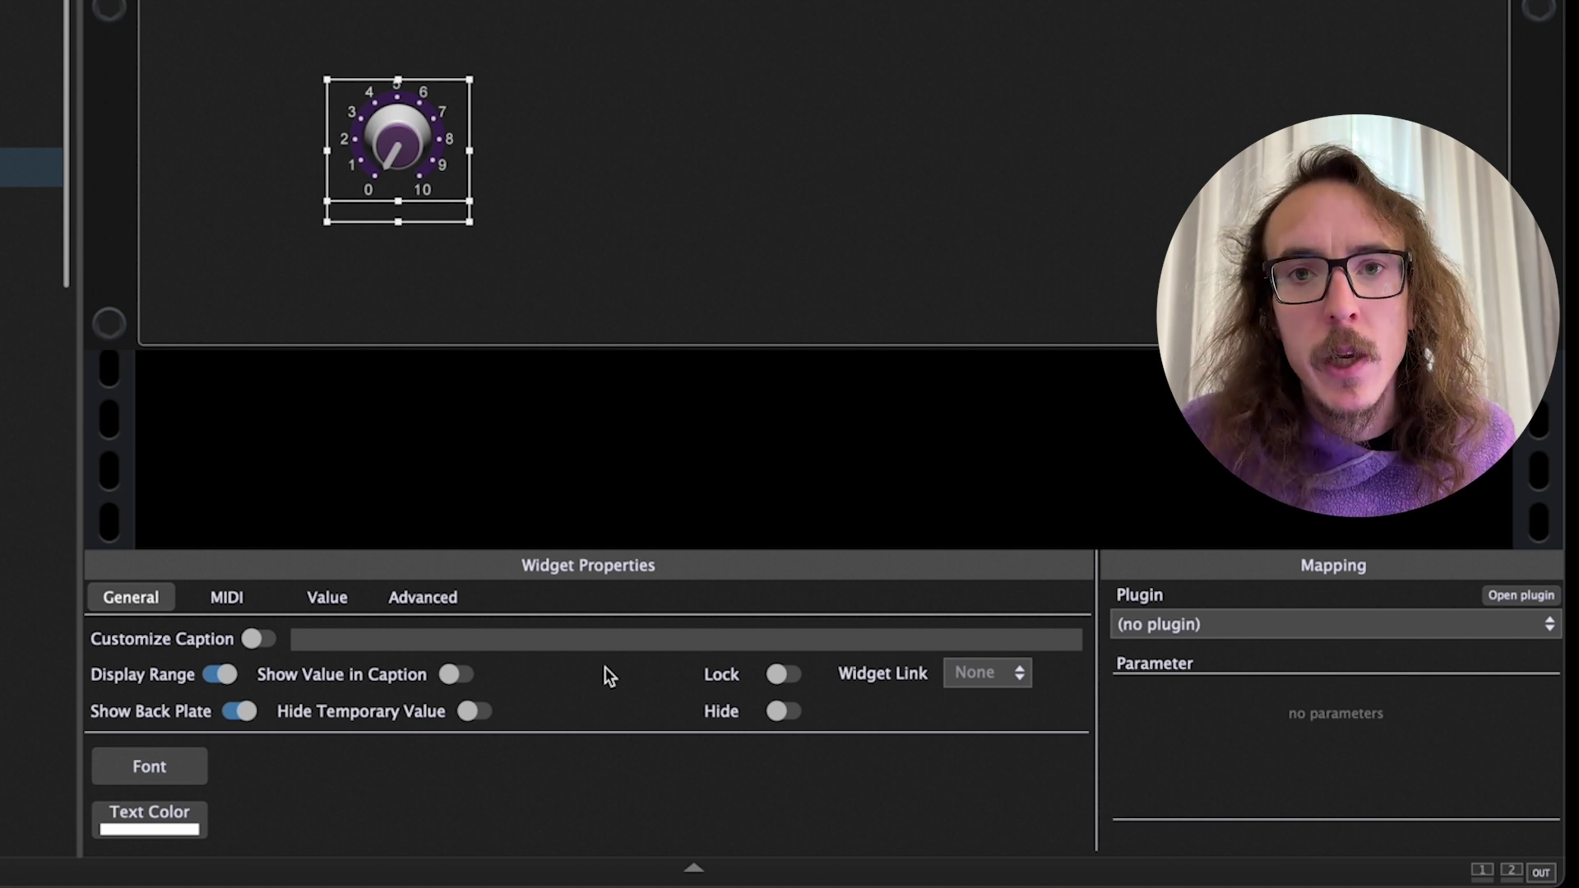
click(1233, 624)
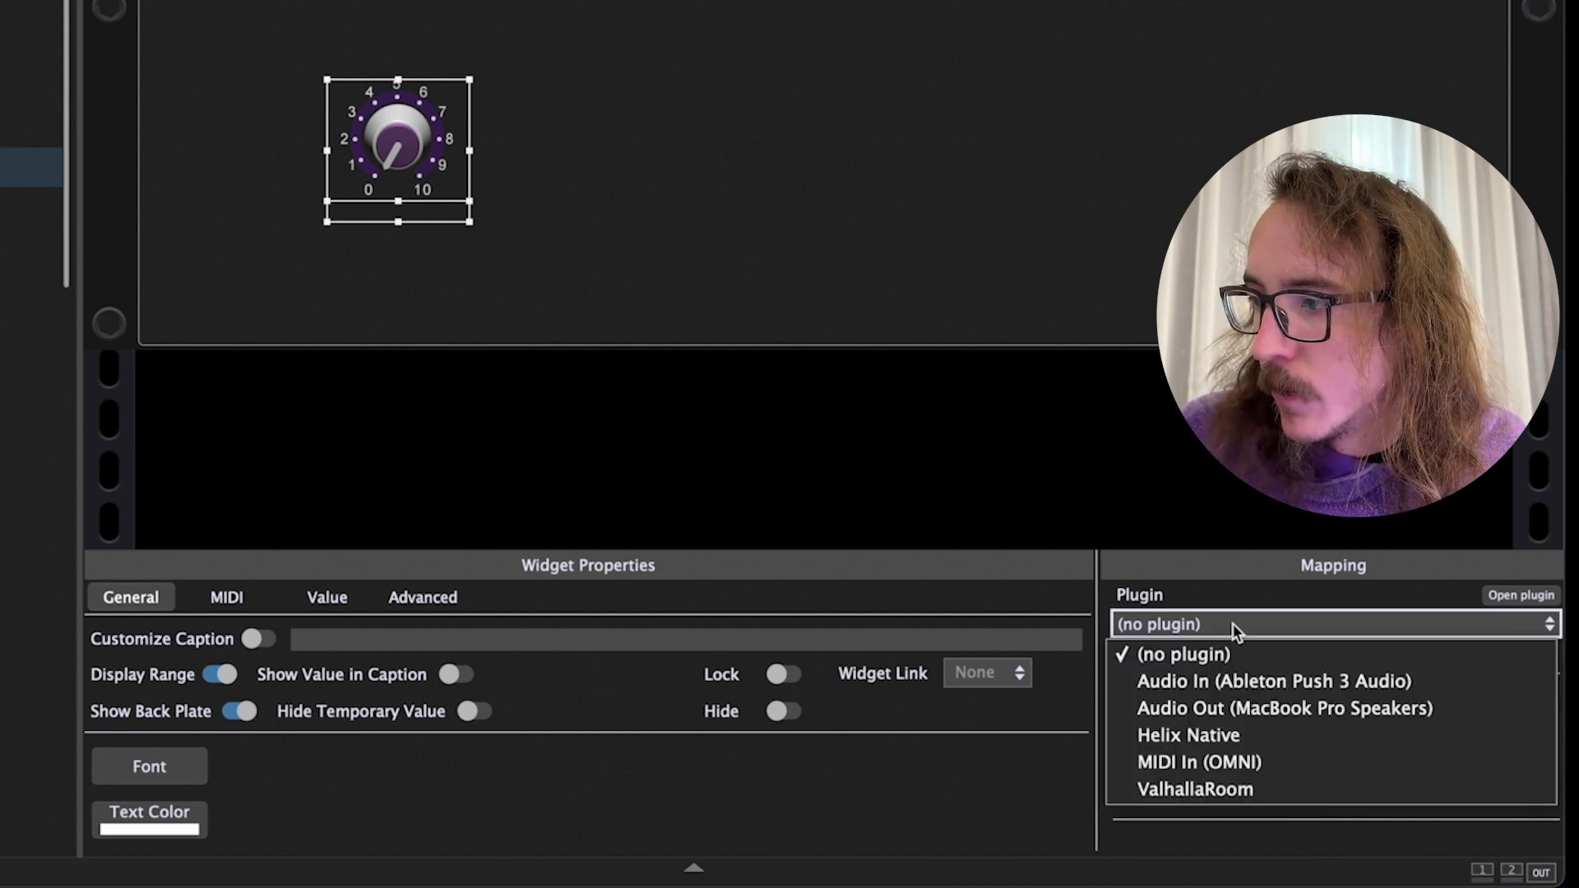
click(1201, 791)
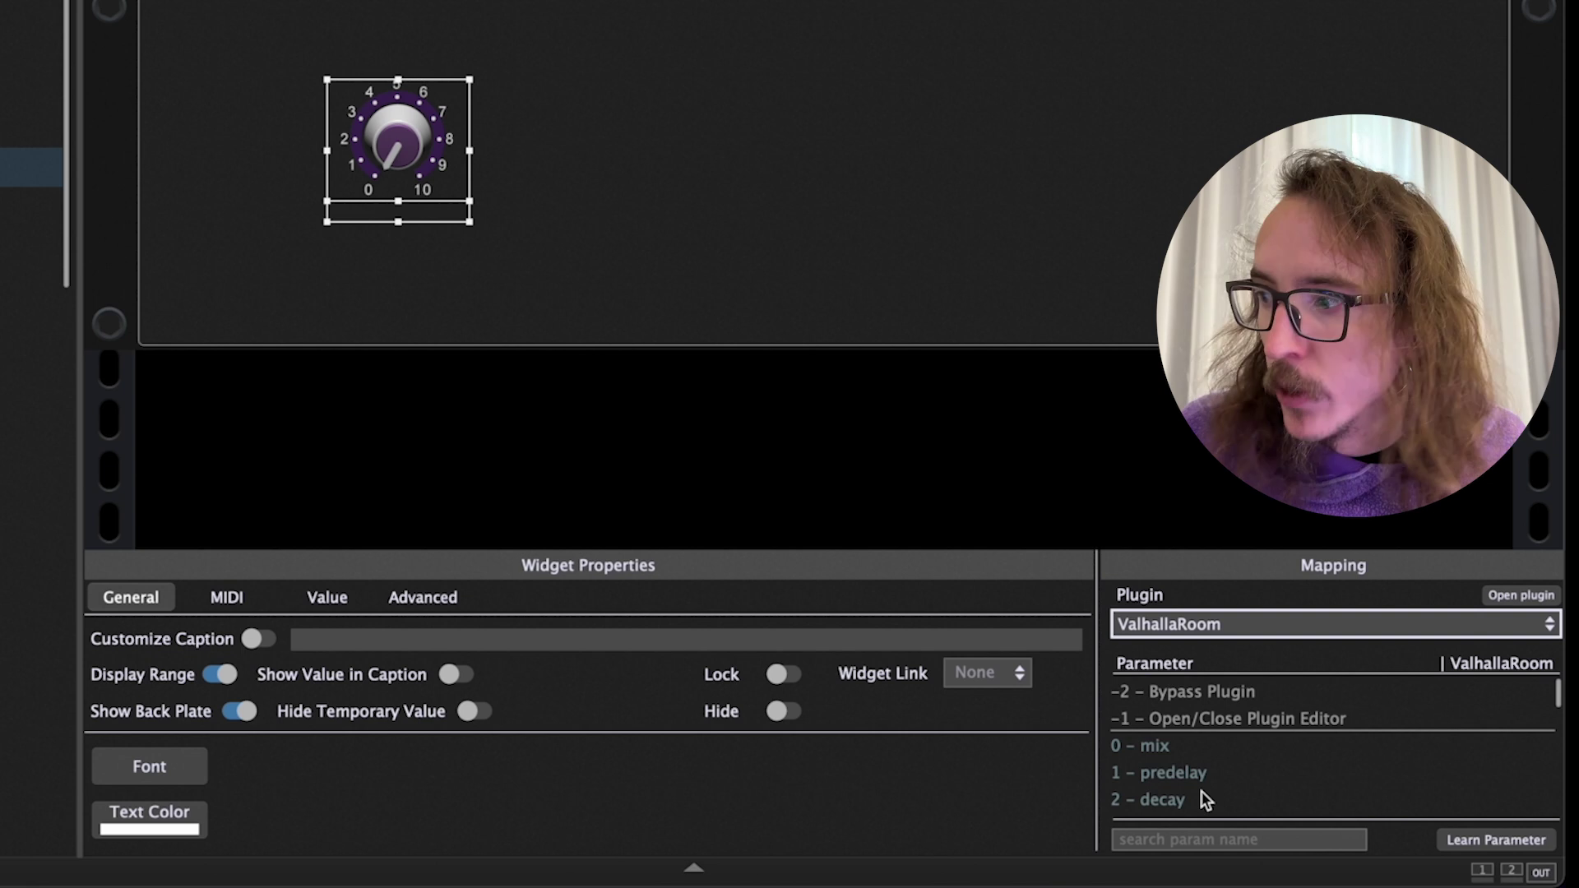
scroll(1193, 765, down, 2)
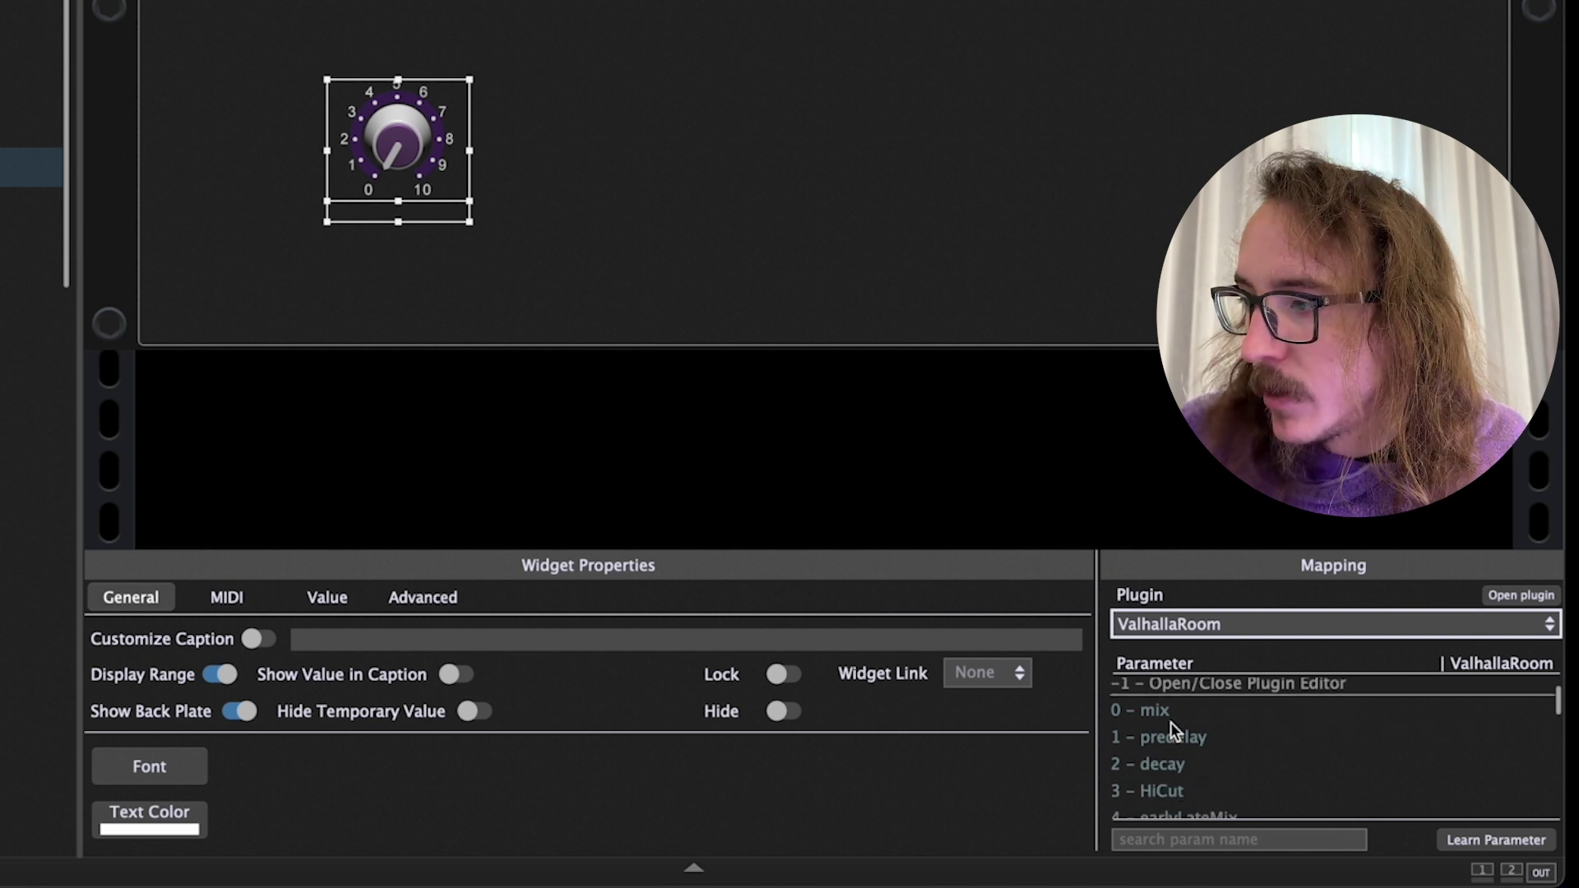
click(1170, 712)
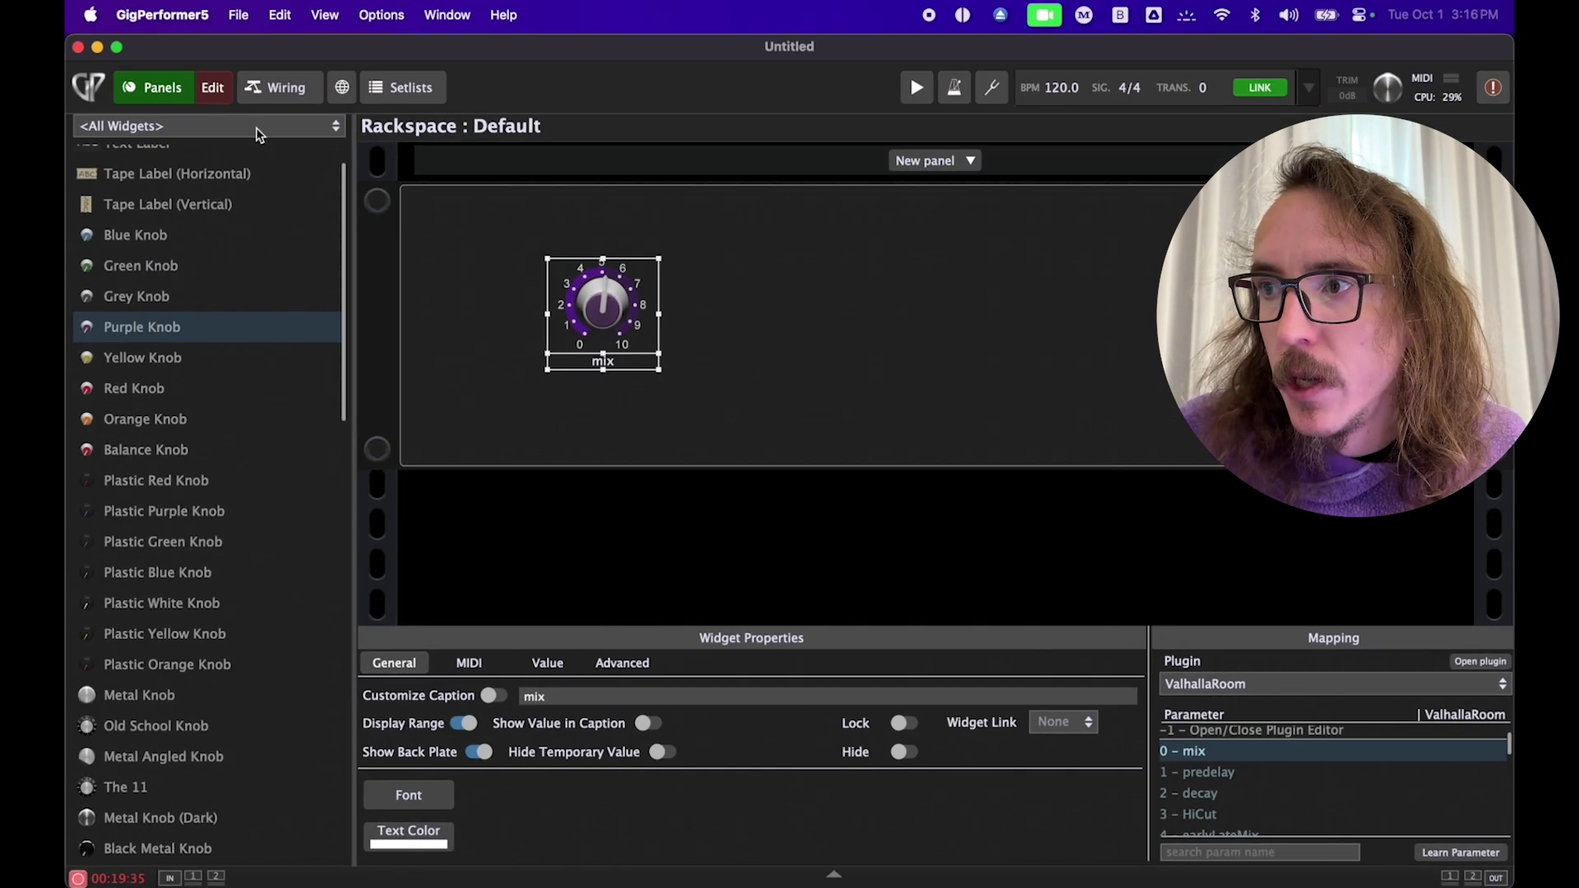
click(212, 87)
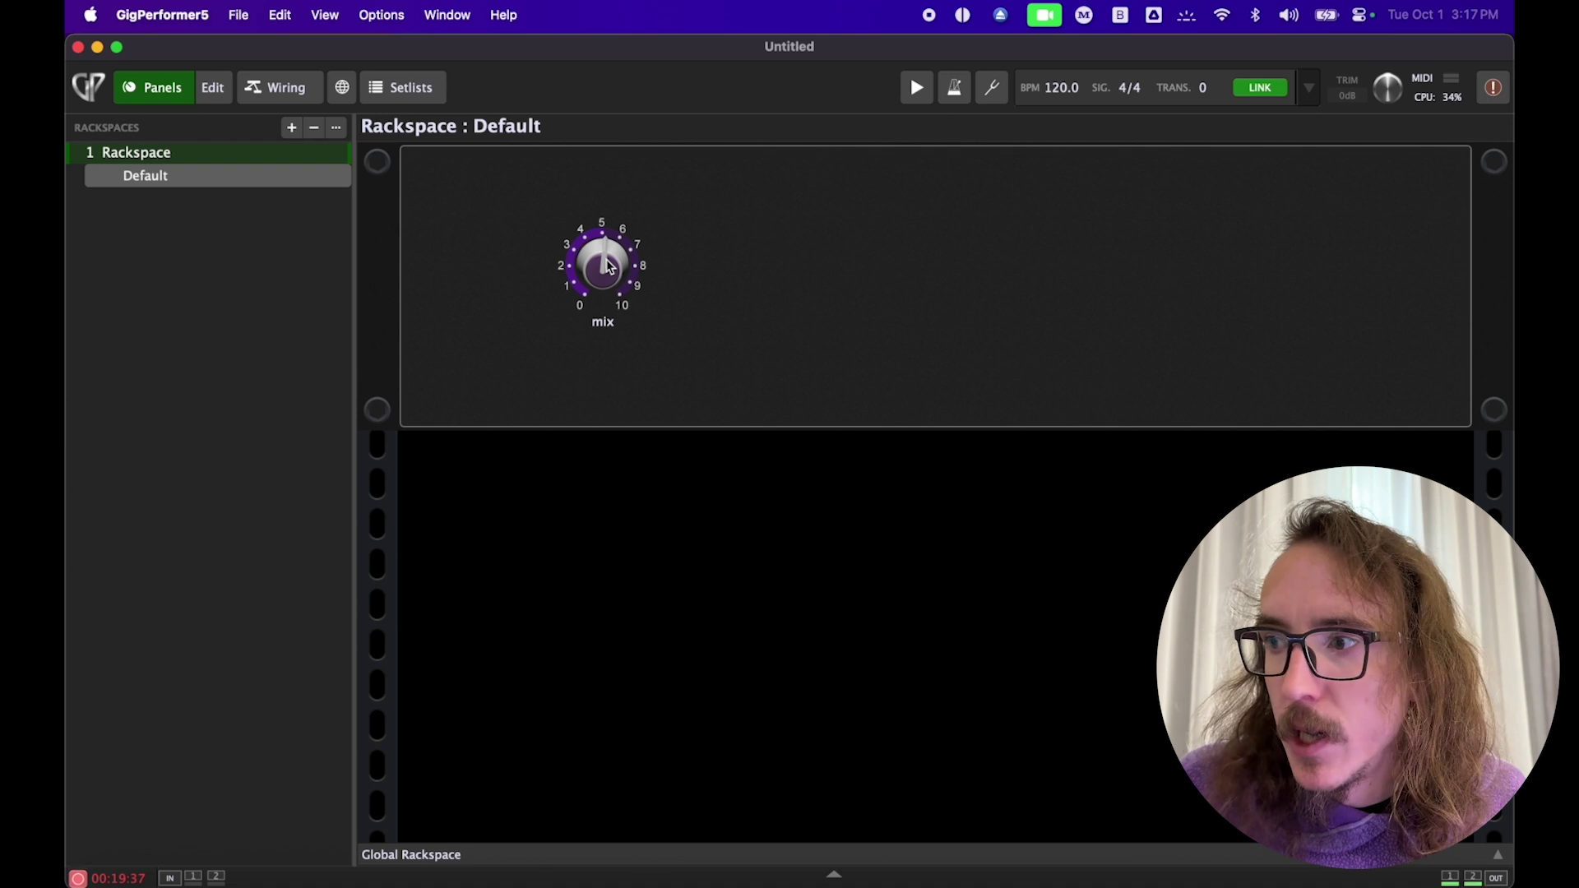
- Turn the mix knob down to lower the ValhallaRoom mix to about 0.392
drag(586, 243, 583, 312)
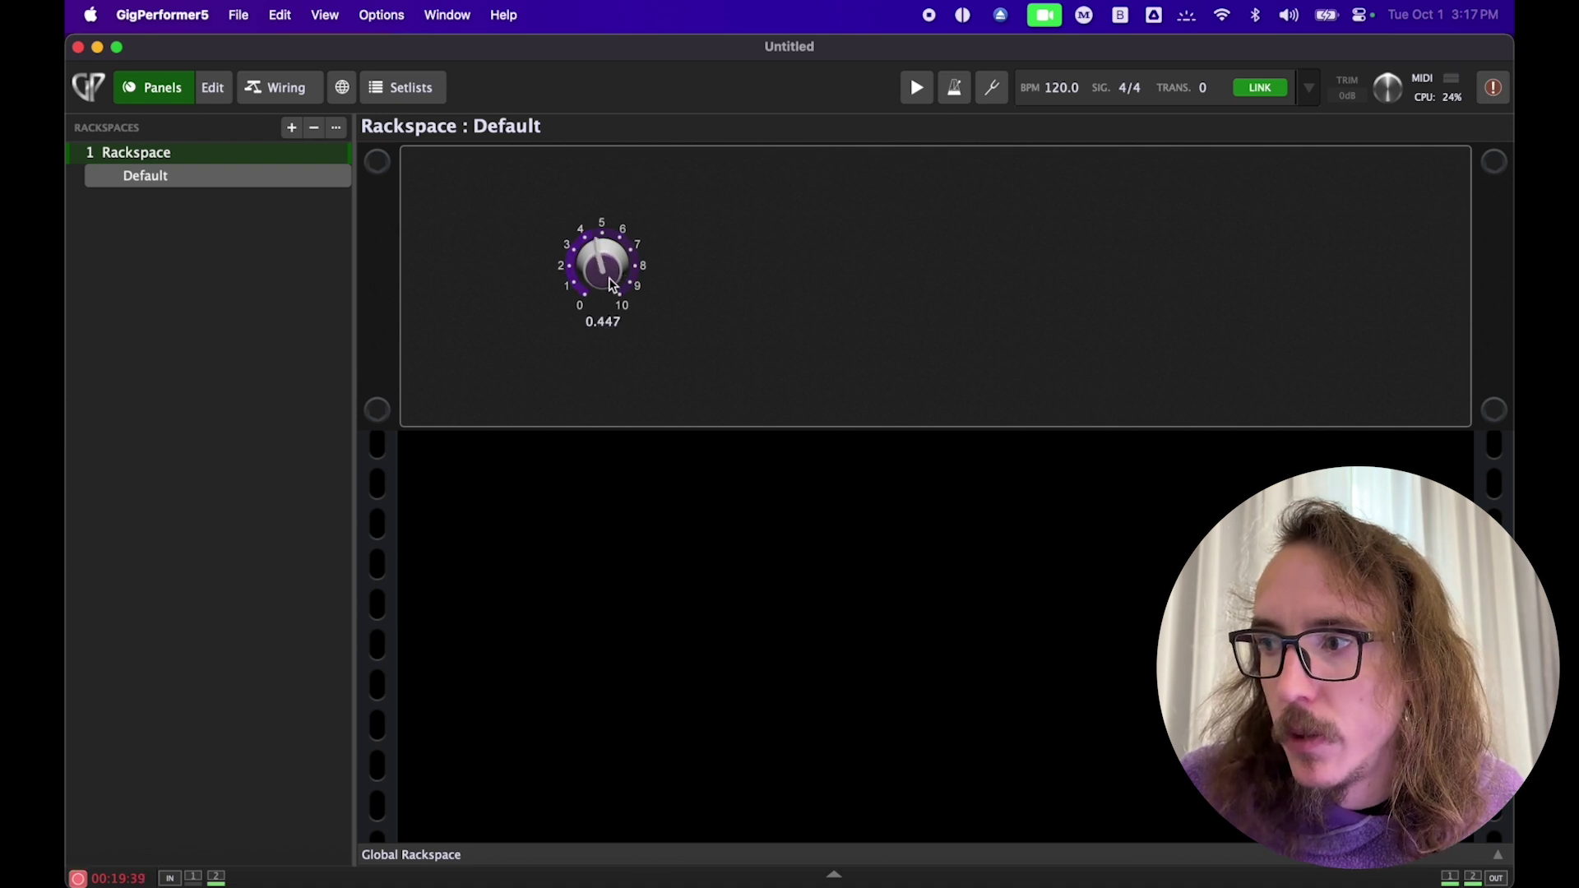
drag(618, 190, 596, 369)
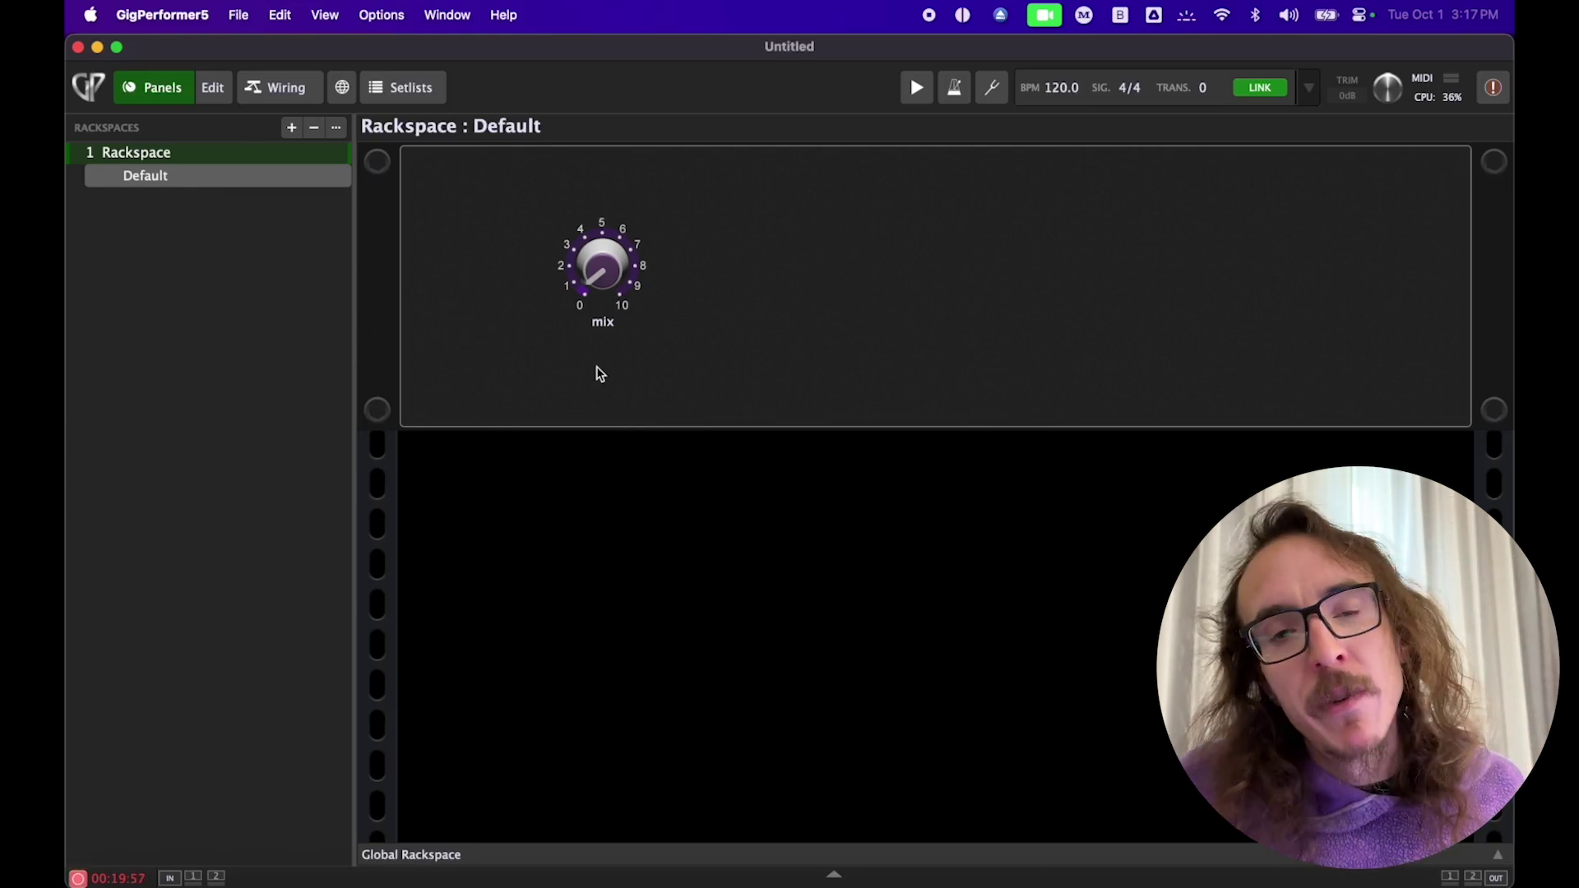
- MIDI-learn the mix knob to the pedal's controller 120 on channel 5 of 12Step
click(216, 89)
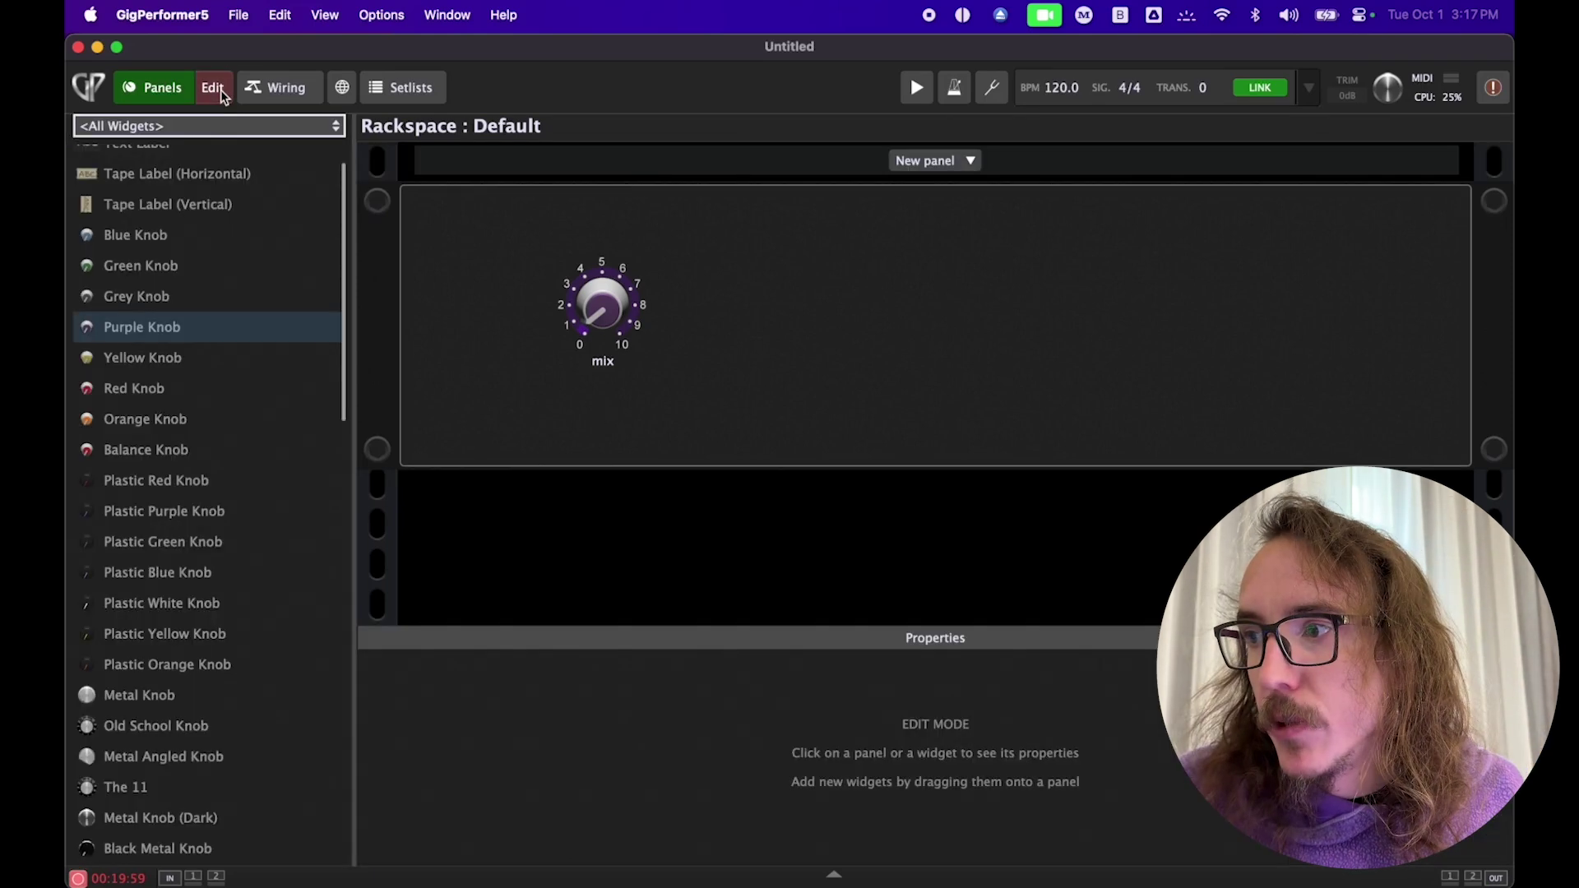
click(613, 315)
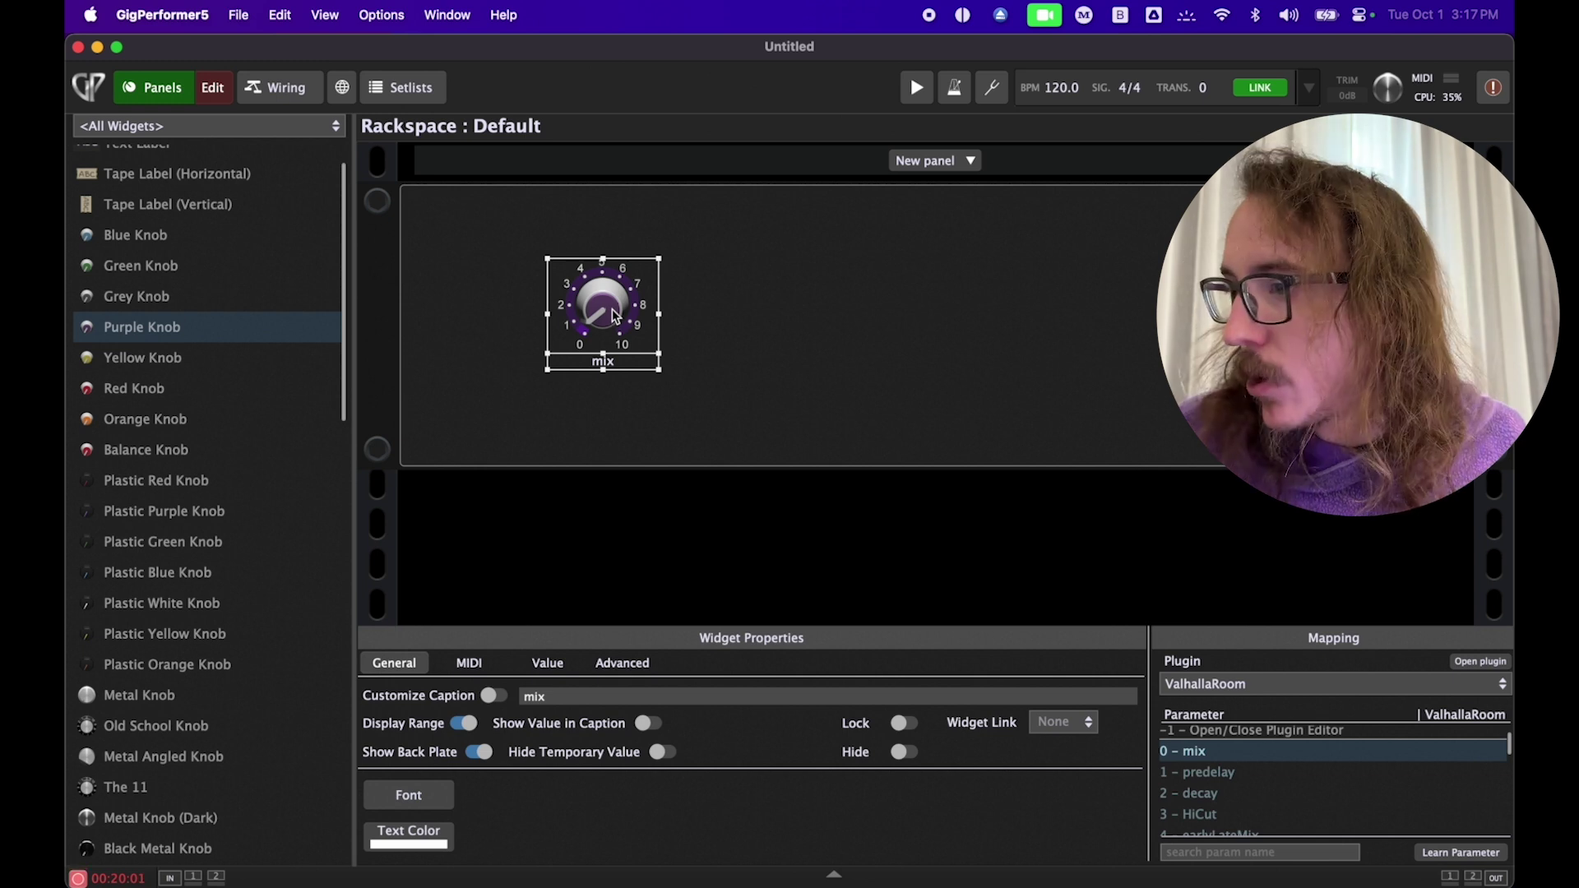
click(466, 666)
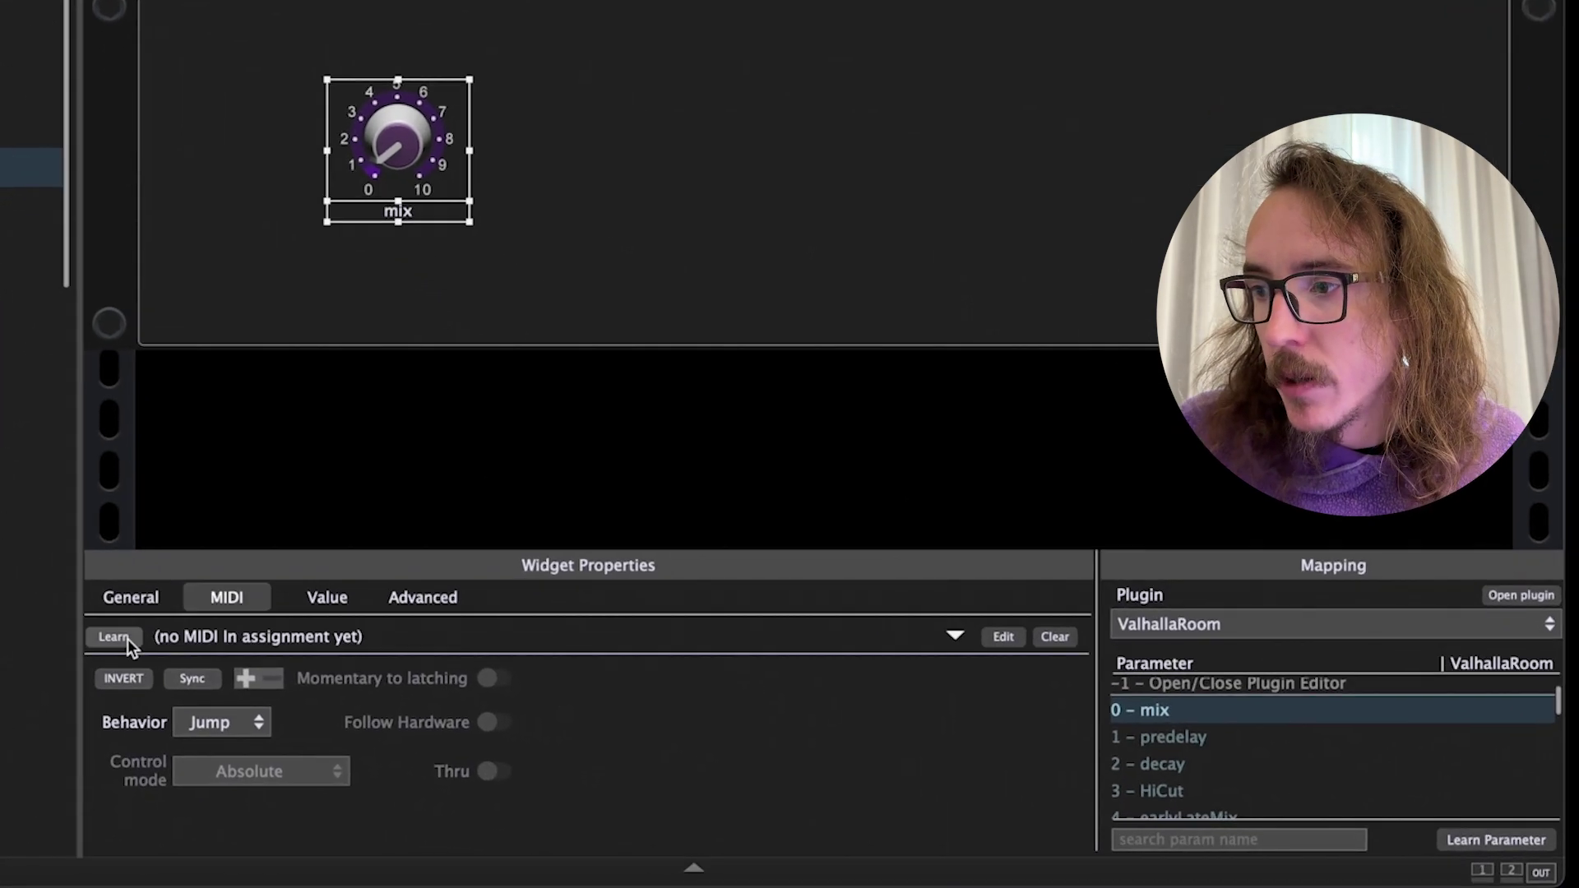
click(383, 695)
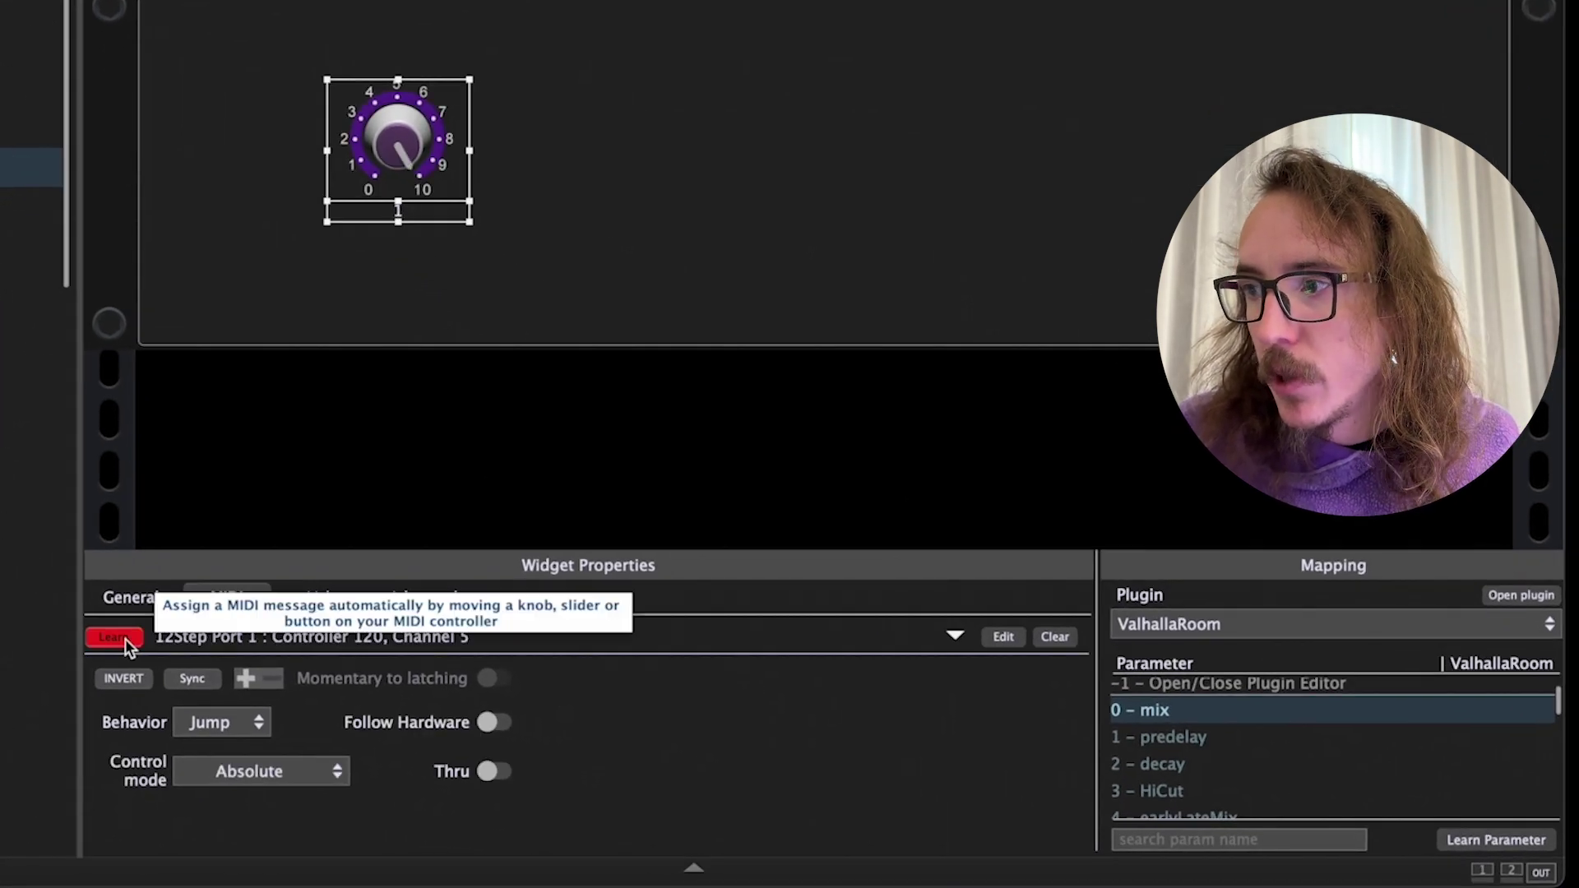
click(216, 87)
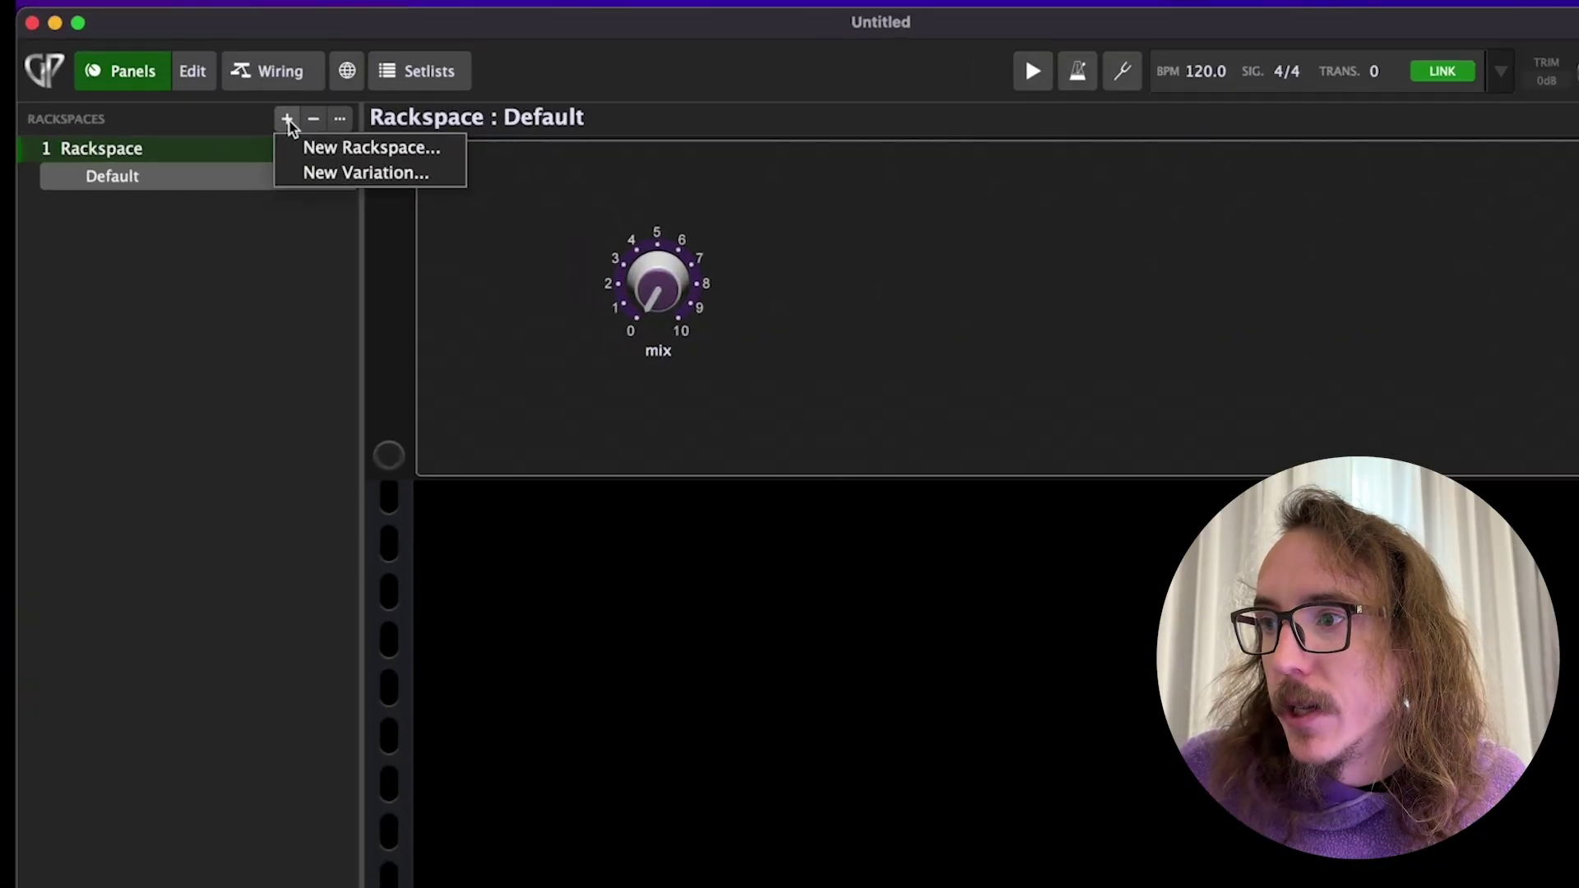
- Add a new Variation 1 to the rackspace and switch between it and Default
click(339, 177)
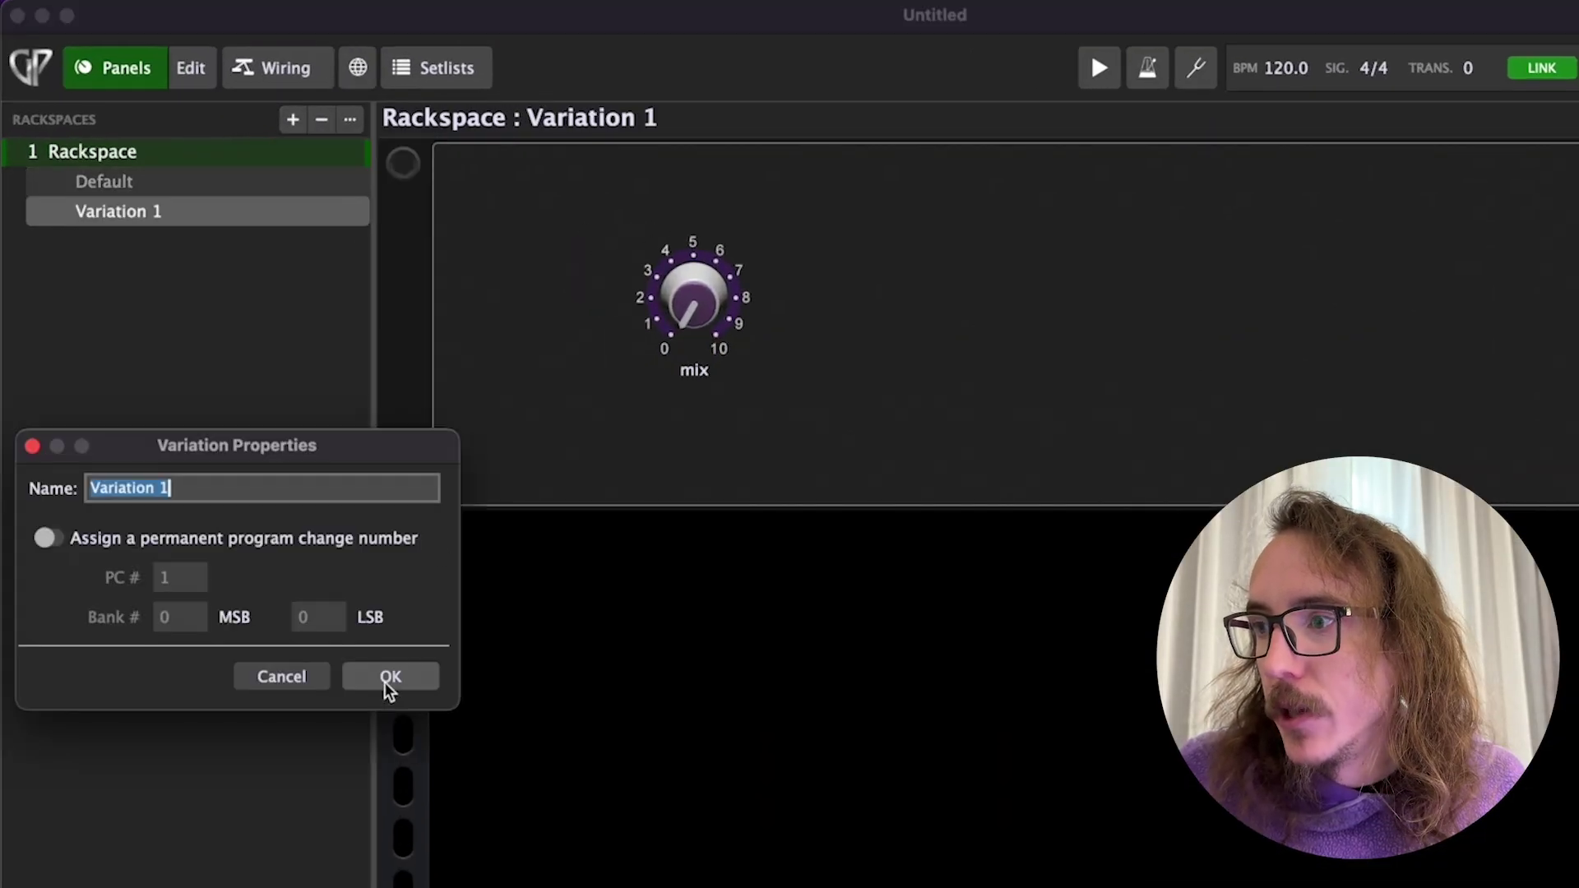
click(389, 677)
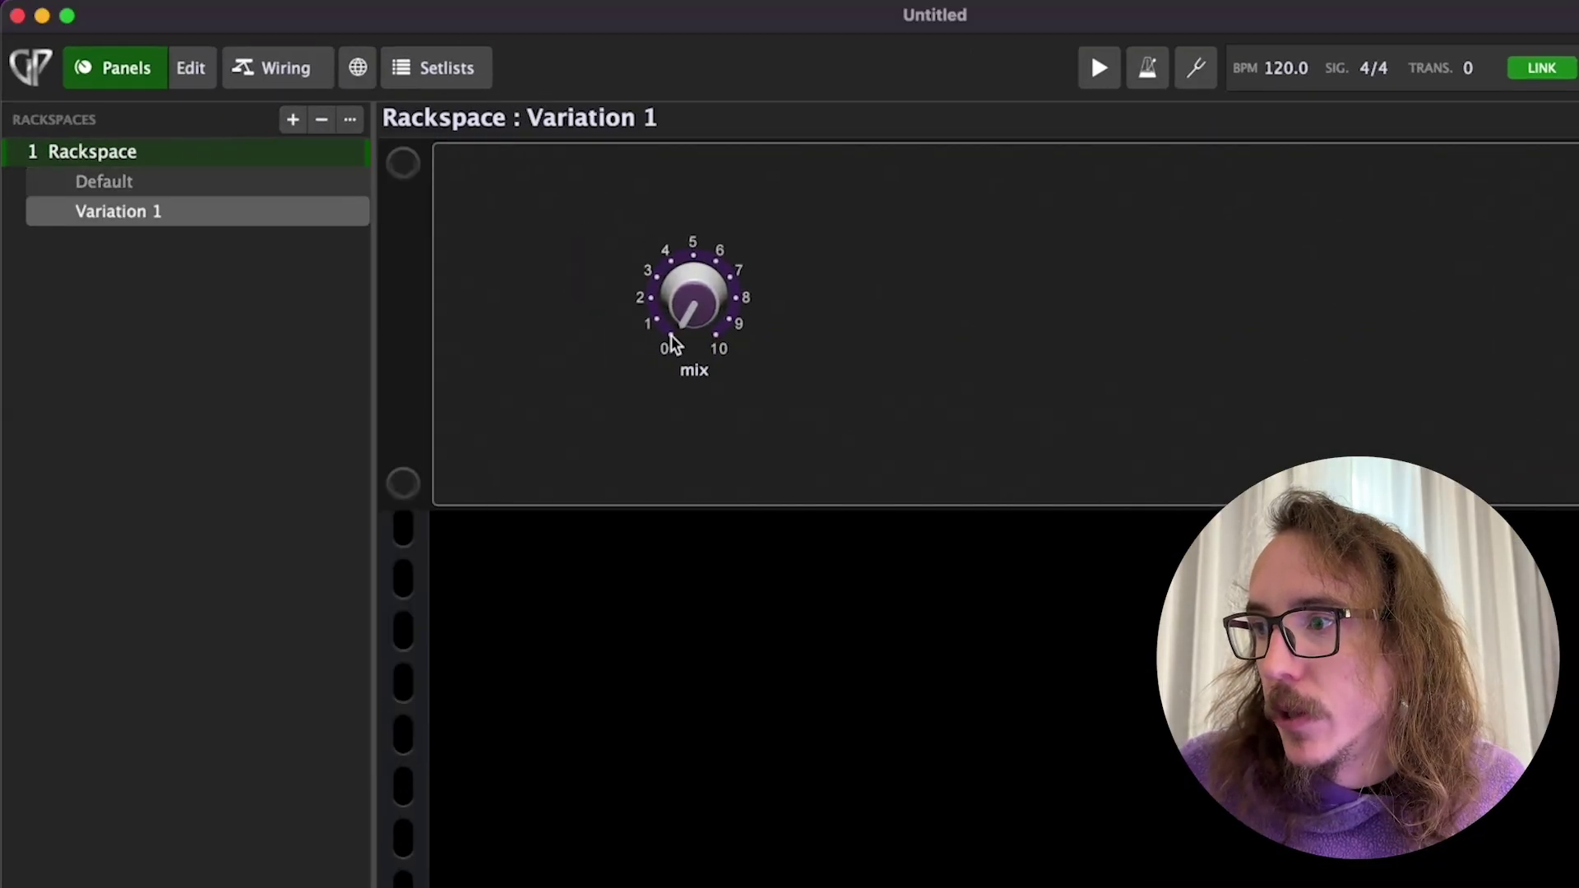
click(179, 185)
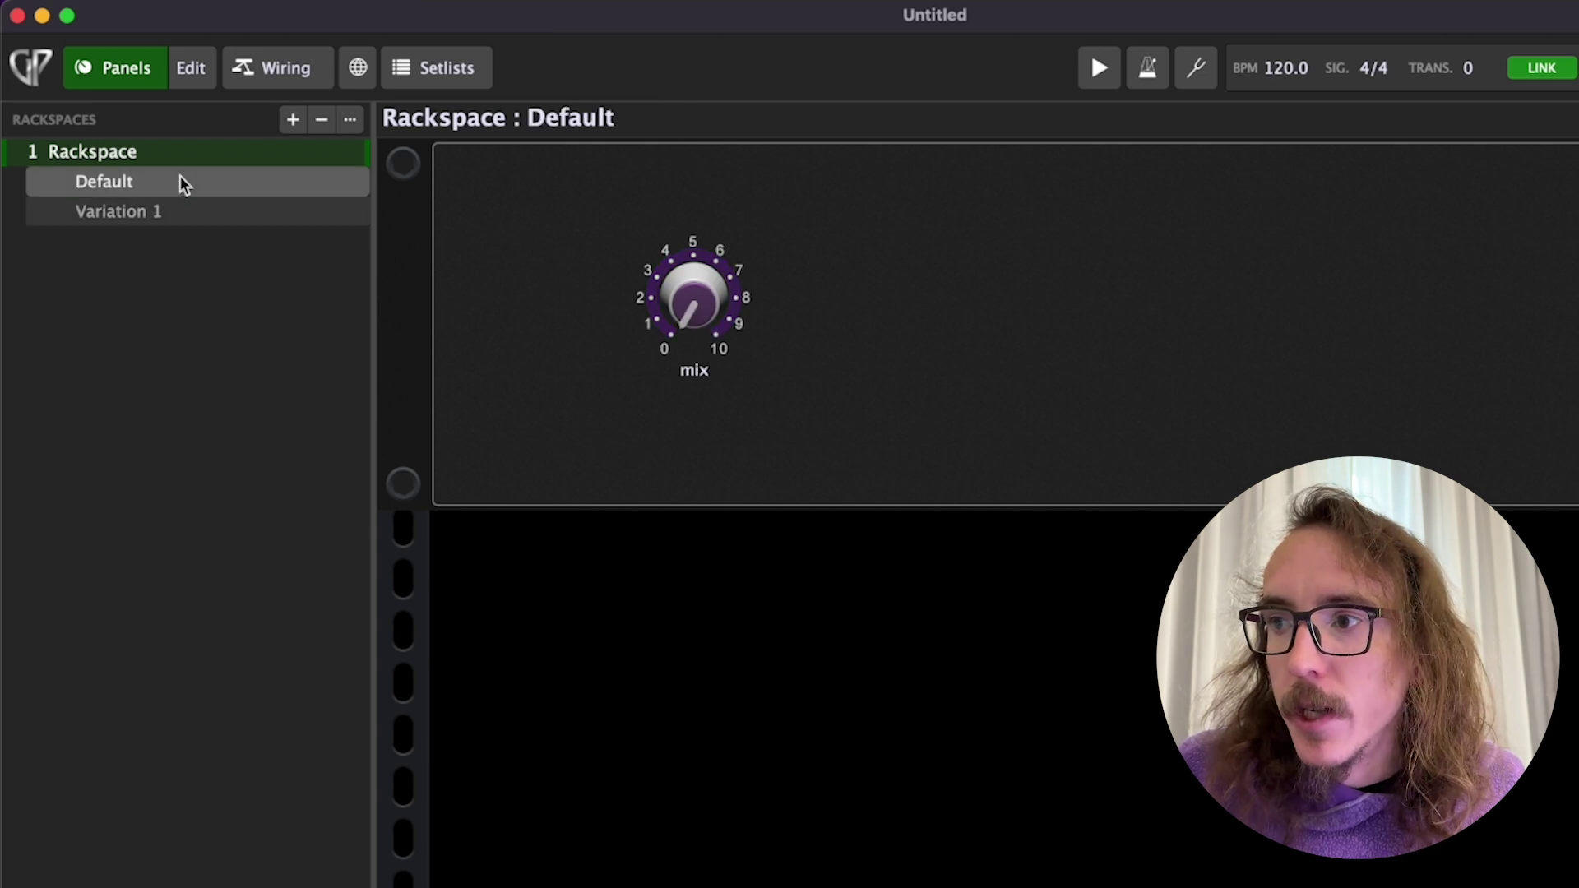
click(181, 215)
click(183, 190)
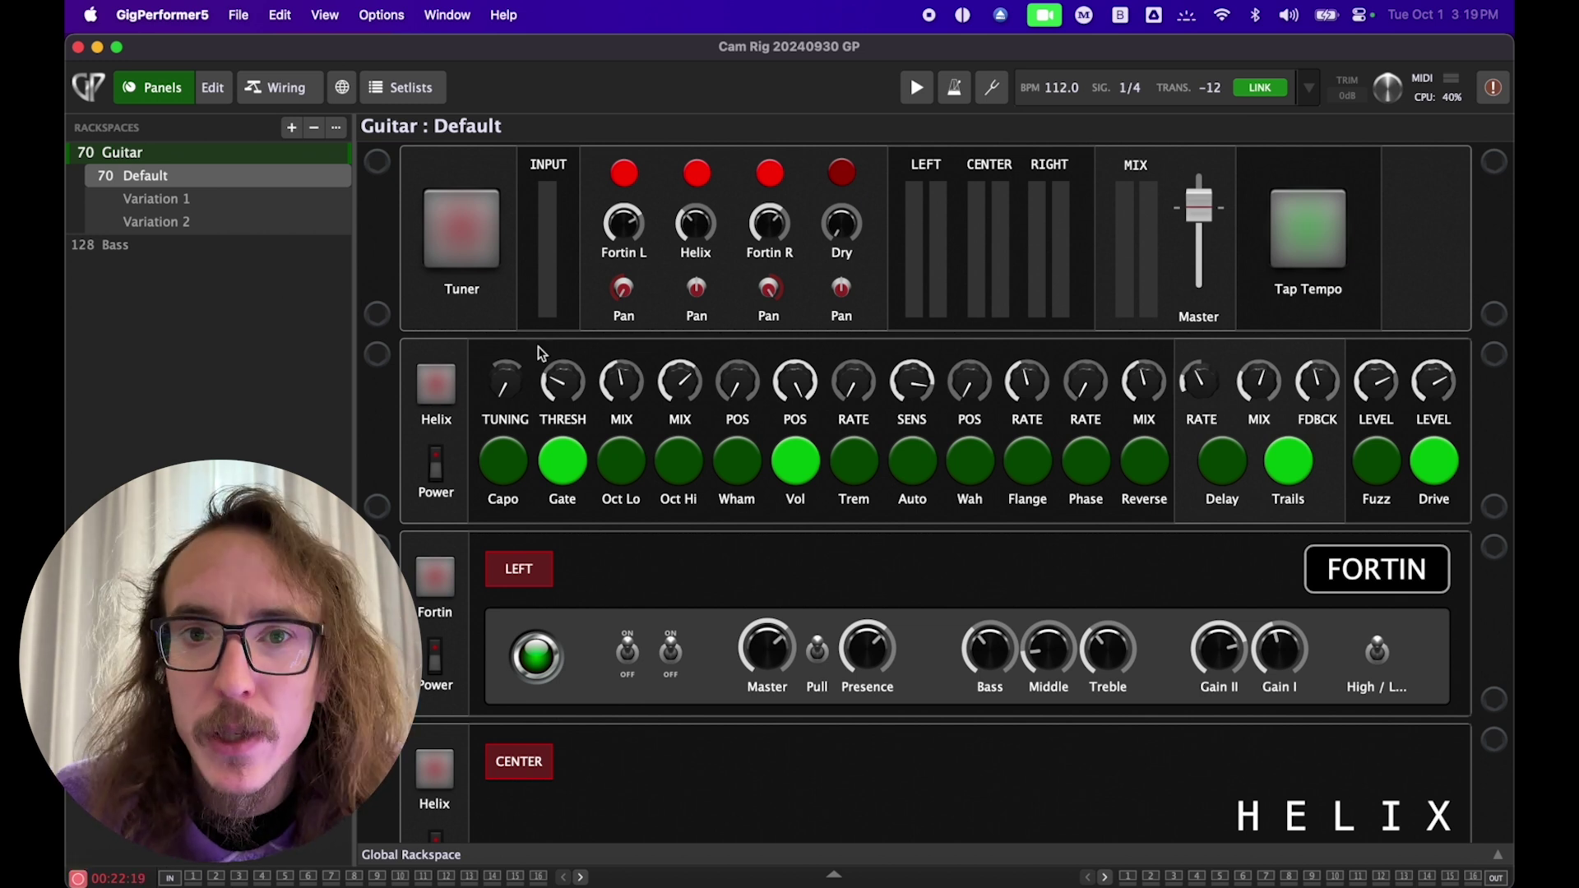
scroll(559, 333, down, 3)
scroll(559, 333, up, 3)
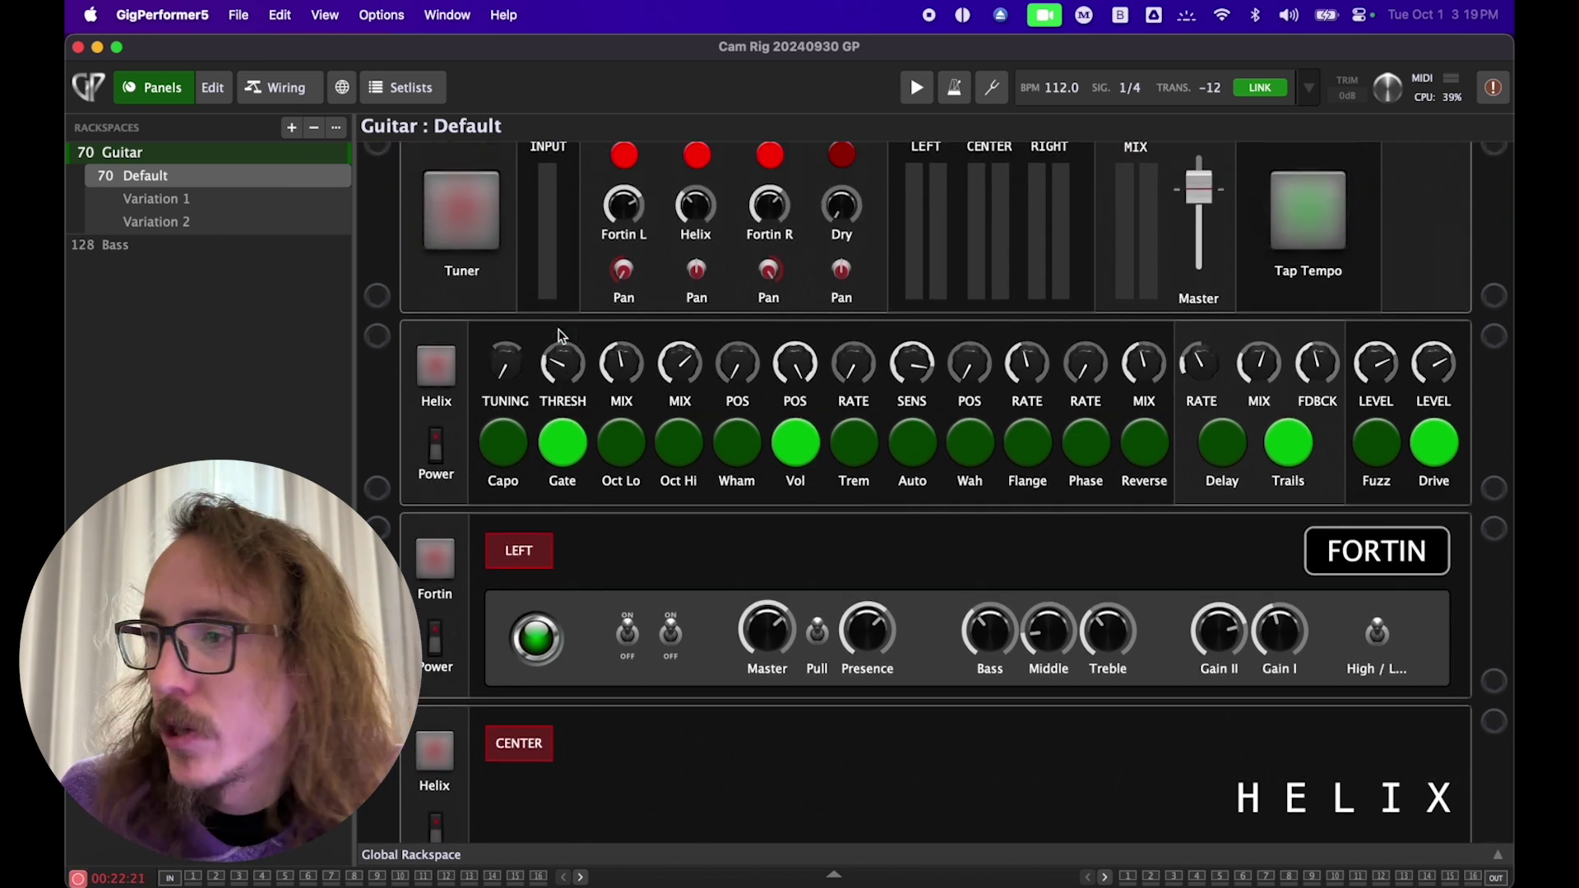
click(282, 248)
click(211, 154)
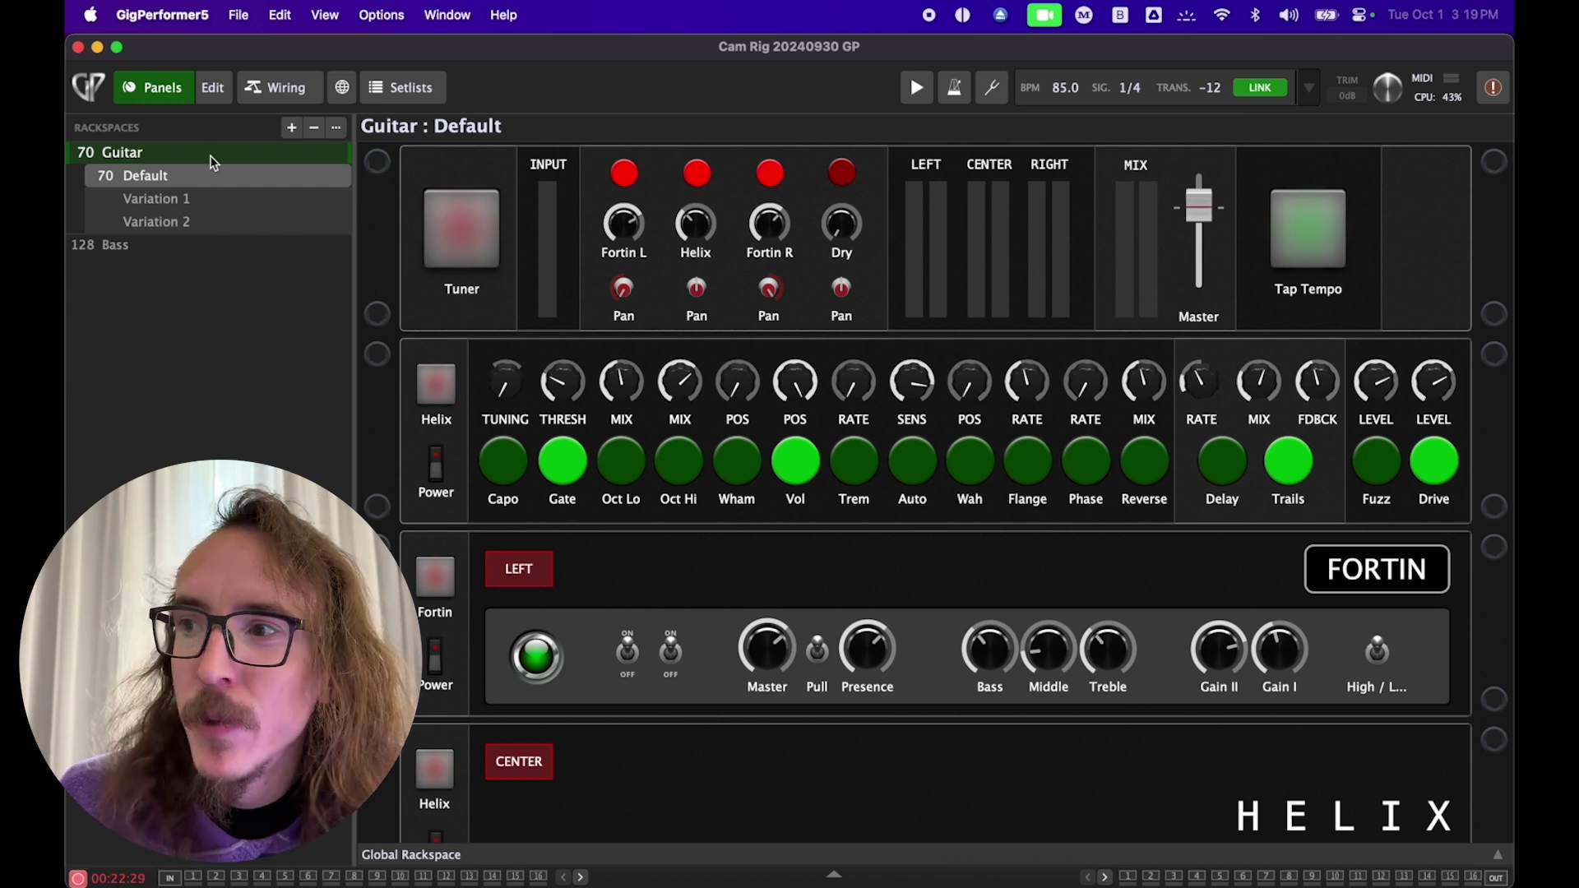
- Show the setlist view, jump to the song Schism, then return to Pneuma
click(401, 88)
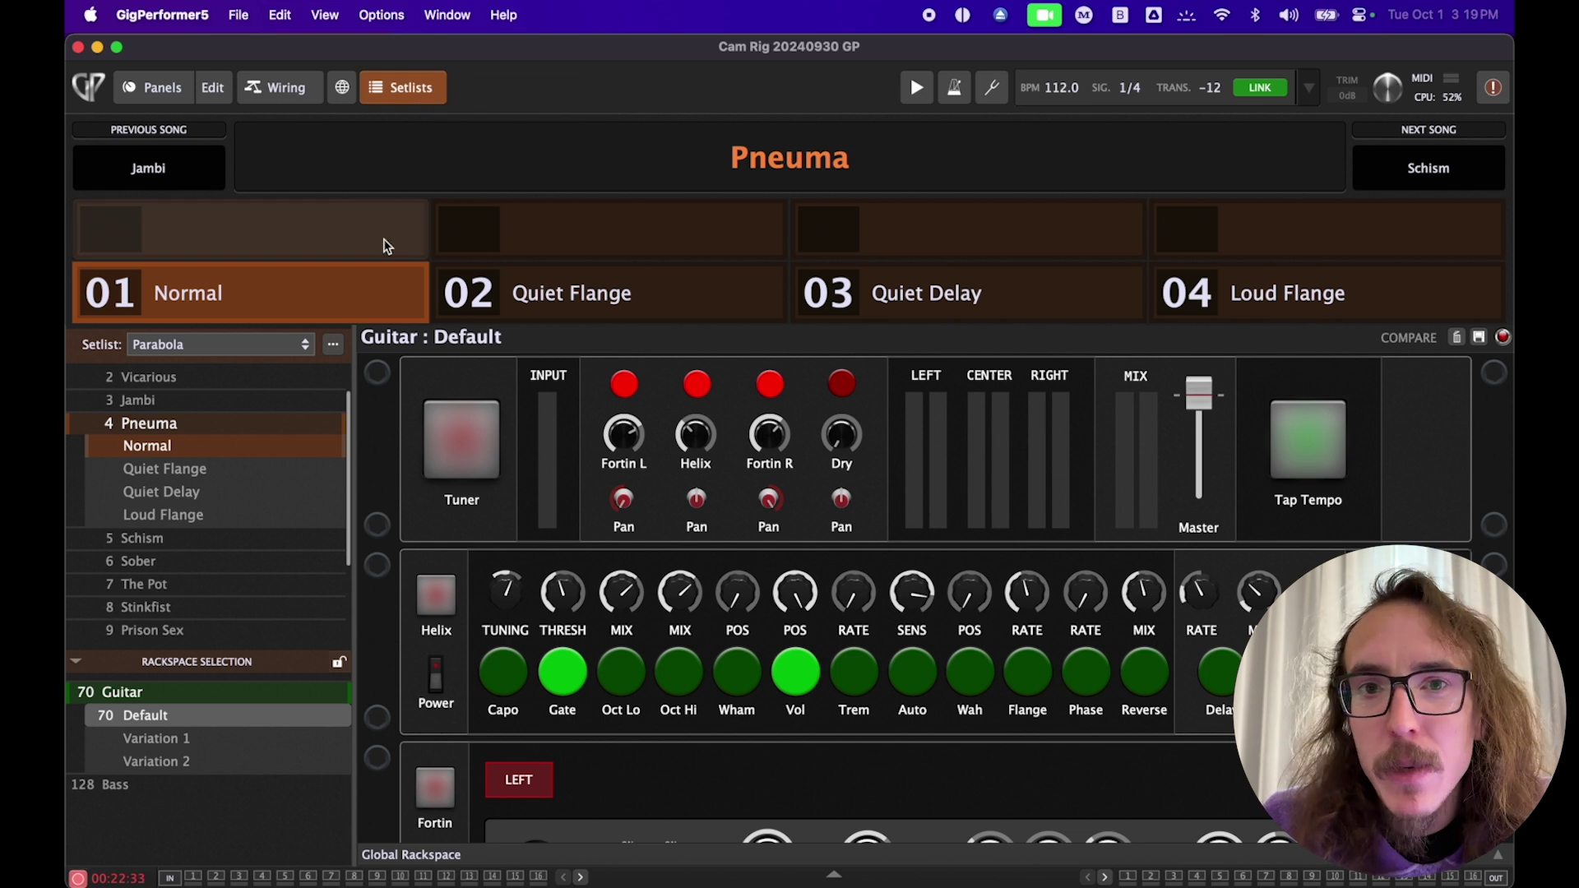
click(234, 547)
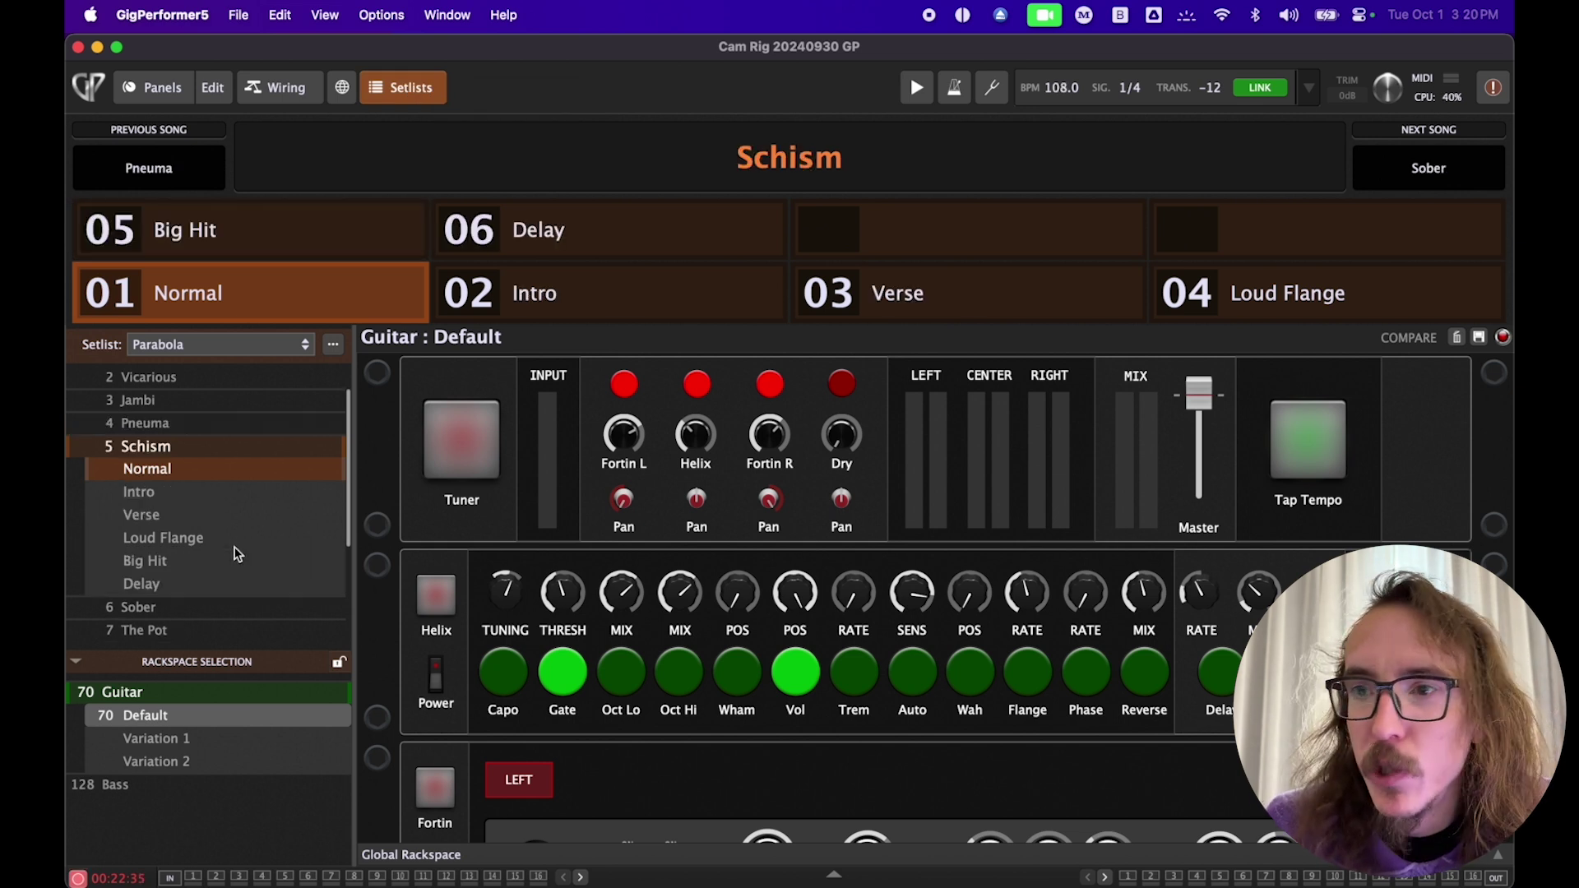
click(215, 421)
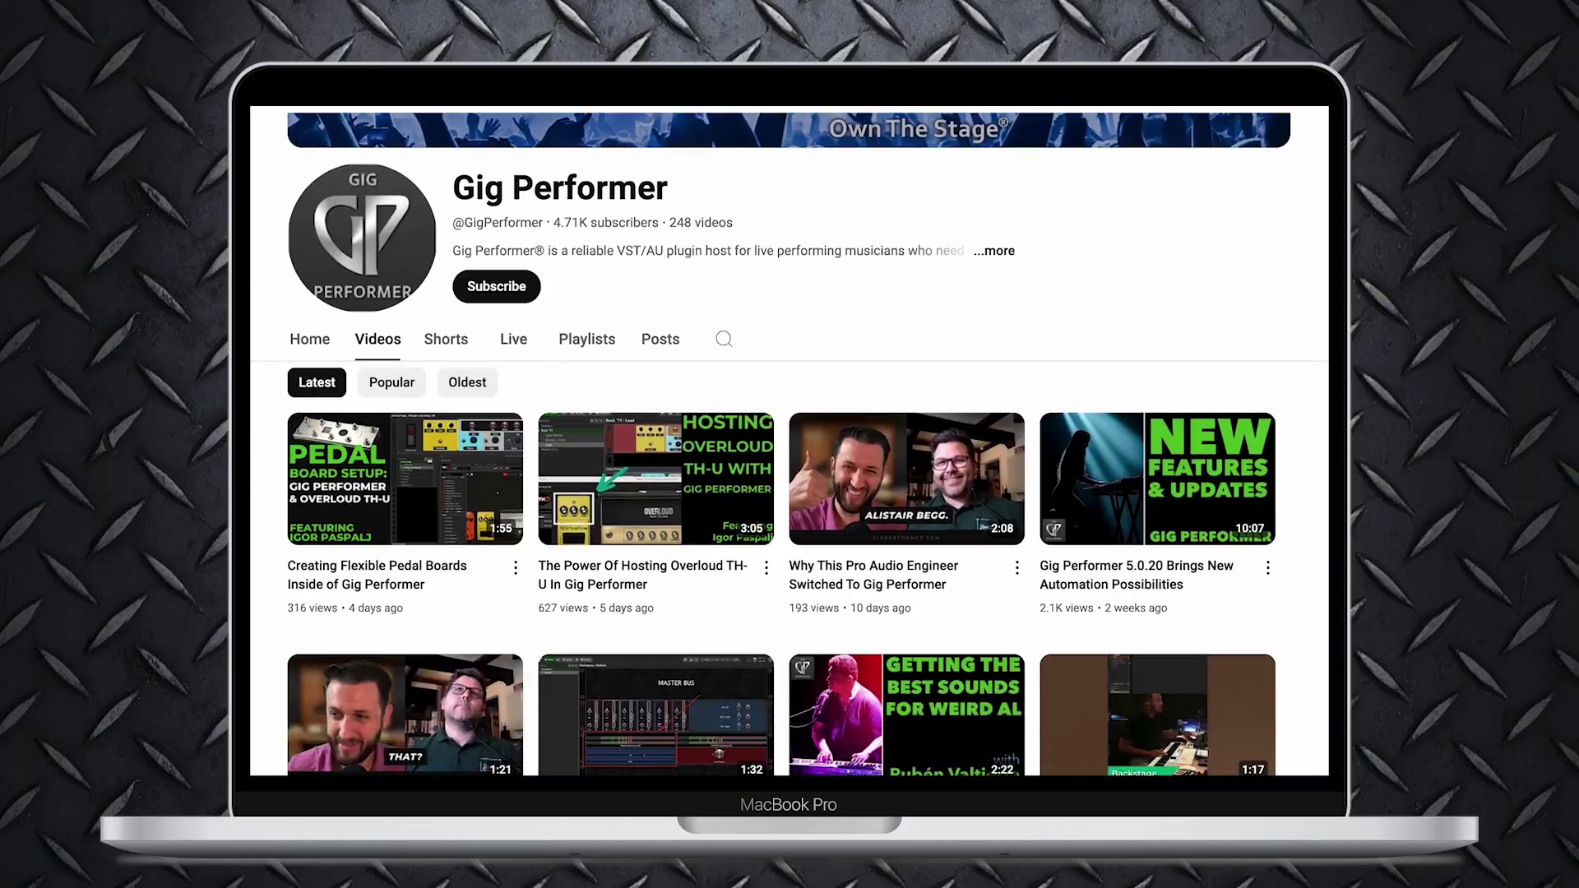
- Scroll through the Gig Performer channel's YouTube videos and the community forum categories
scroll(789, 444, down, 7)
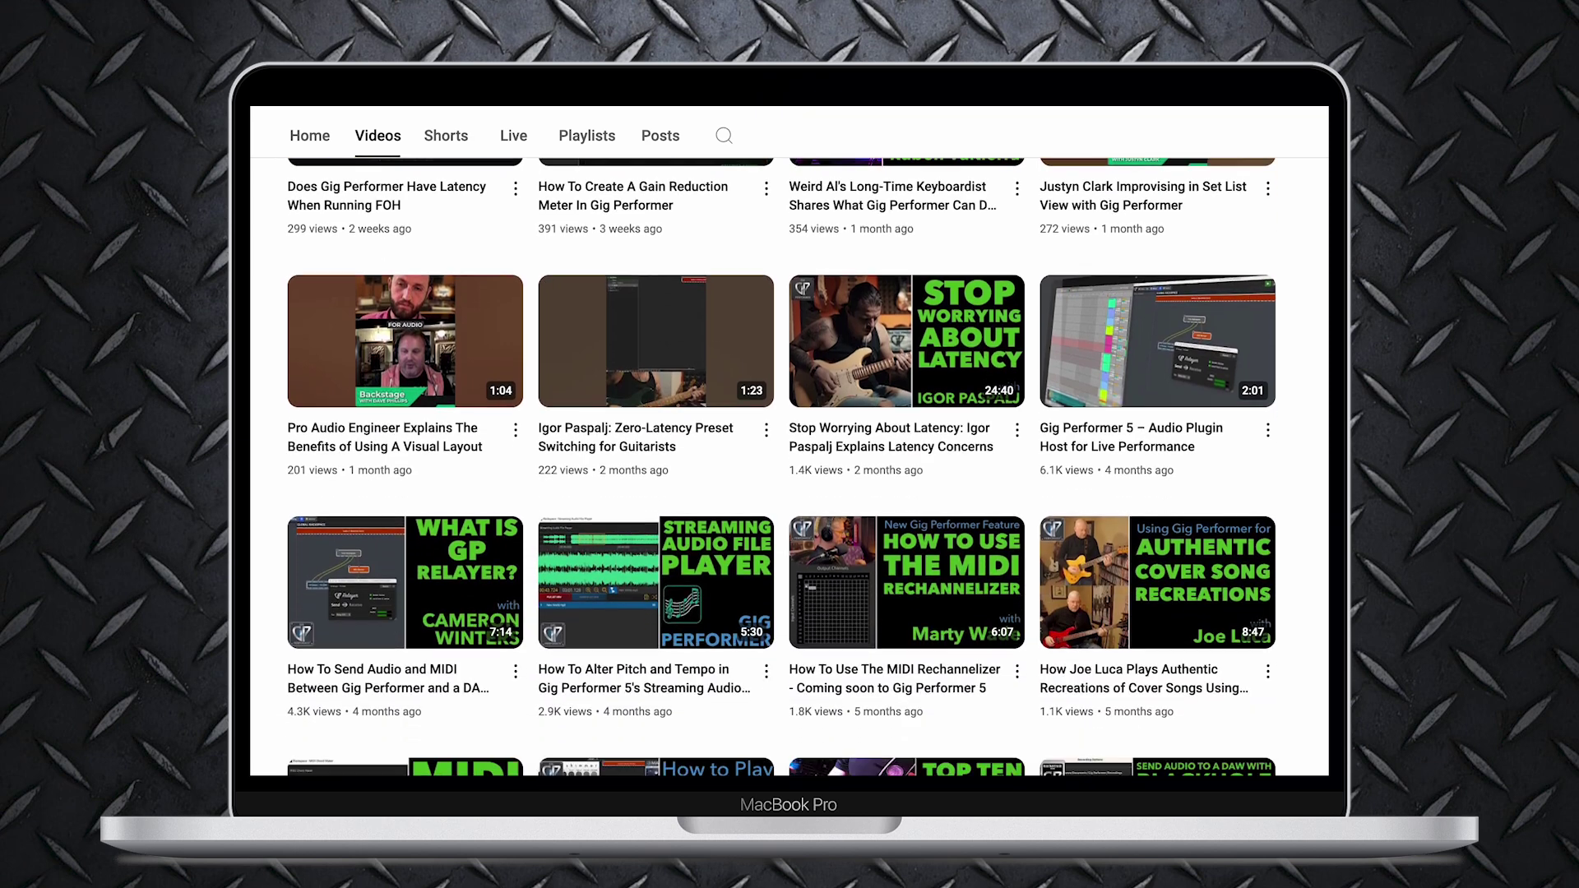
scroll(789, 460, down, 10)
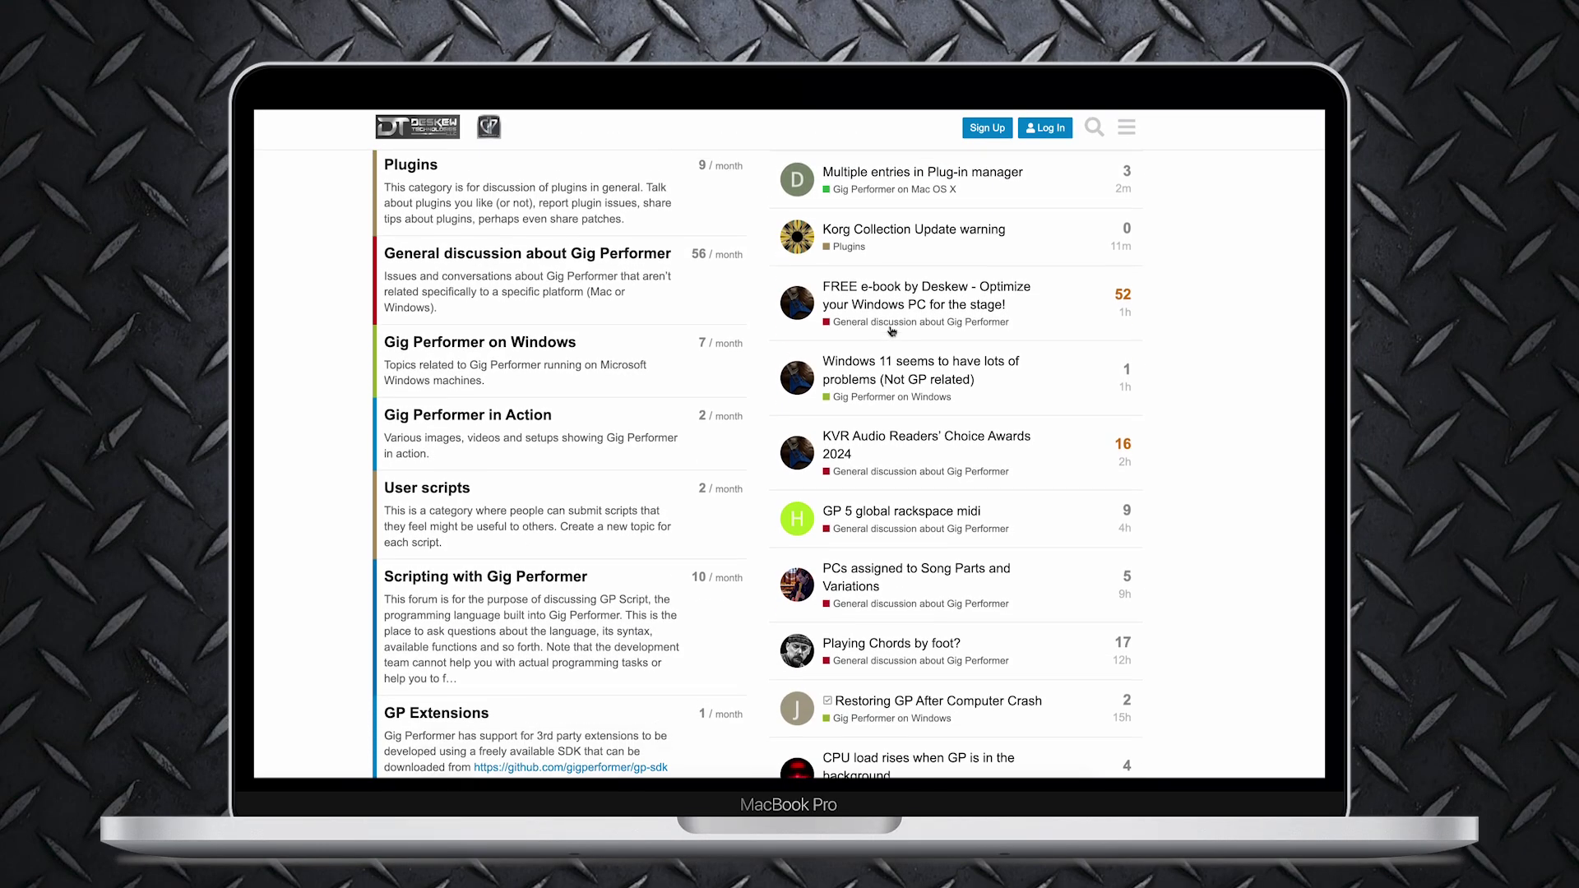
scroll(892, 332, down, 2)
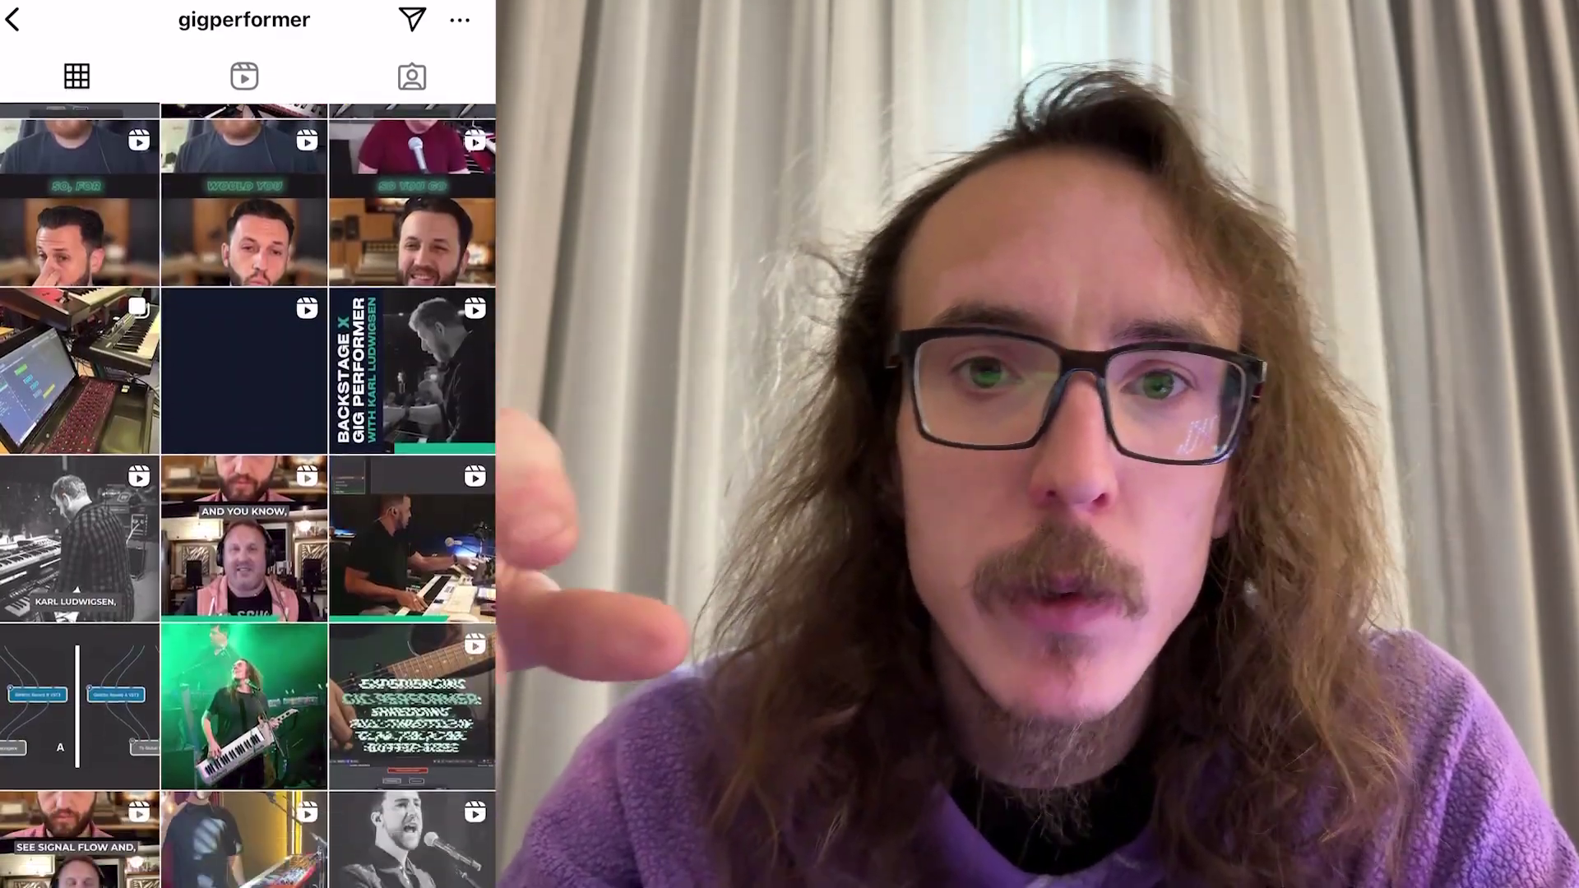
scroll(247, 494, down, 15)
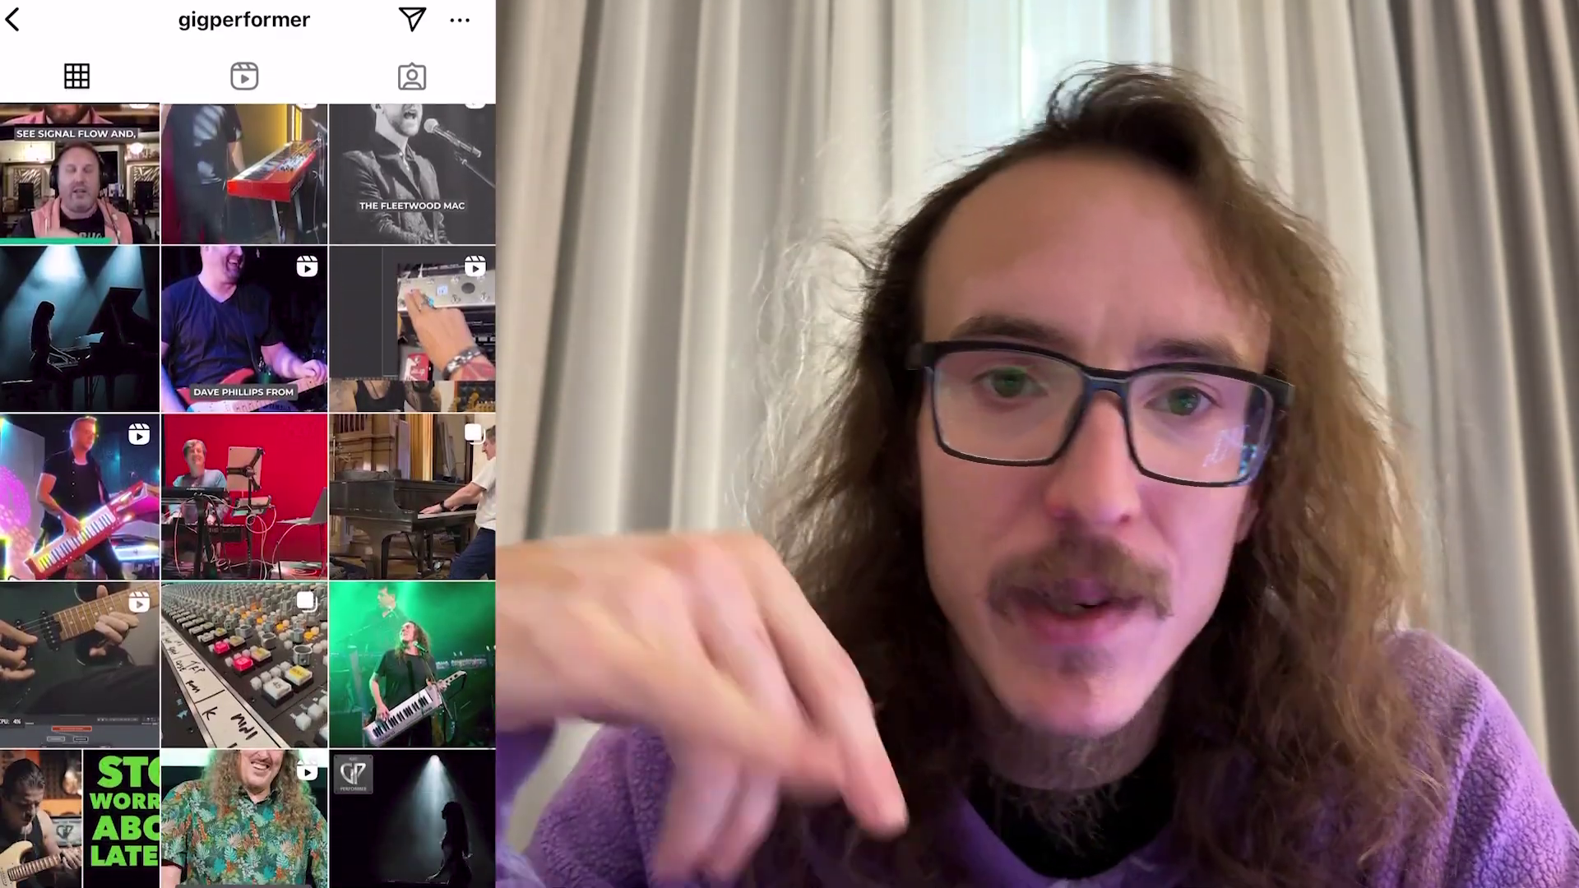